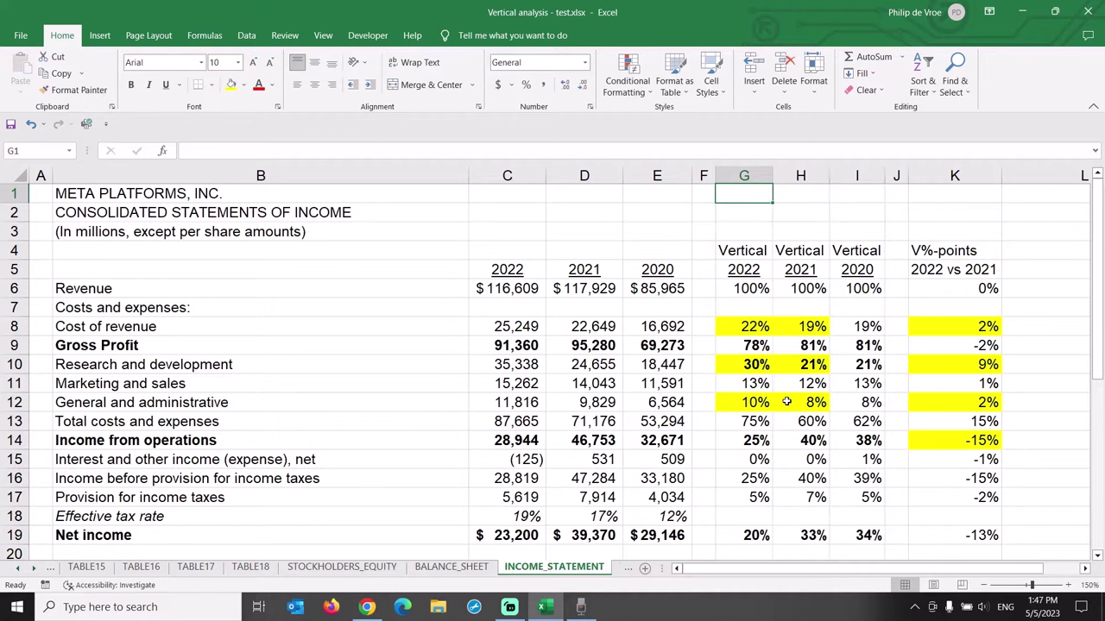
# Select columns G through K of the finished vertical analysis, then switch to the Chrome search results
pyautogui.click(755, 175)
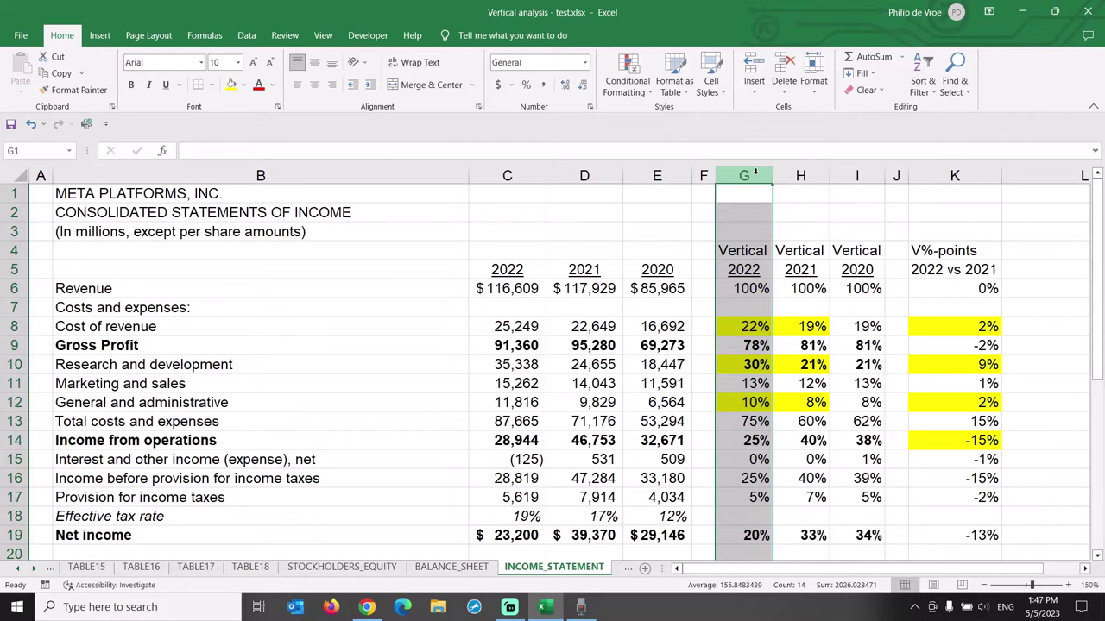
pyautogui.moveTo(754, 175); pyautogui.dragTo(950, 175)
pyautogui.hotkey('alt', 'Tab')
pyautogui.press('Tab')
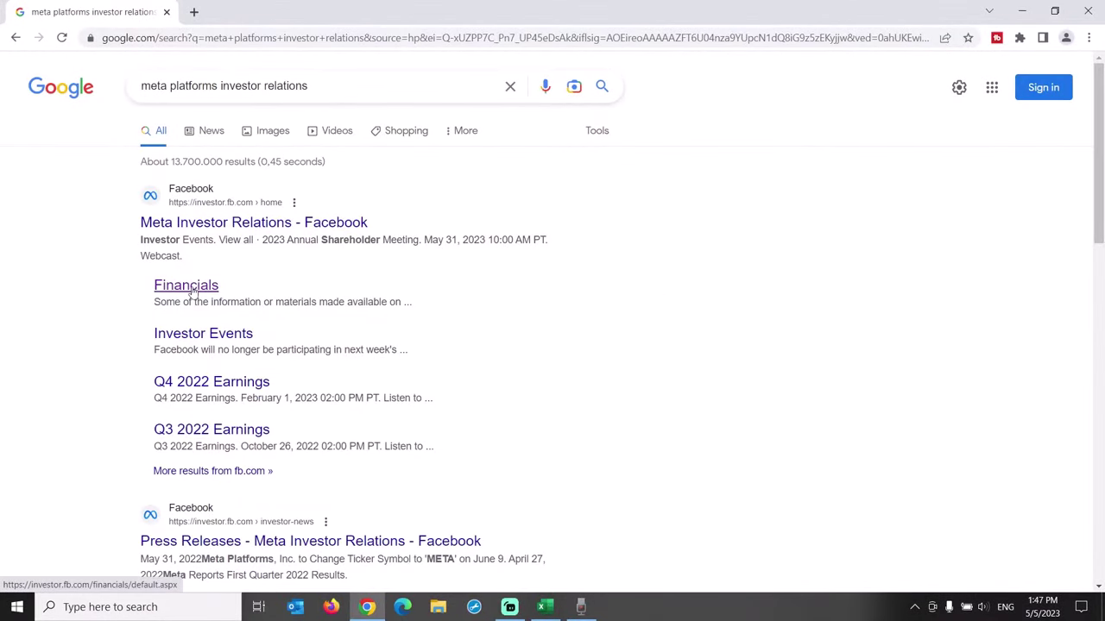
# Go to Meta's investor relations Financials page and highlight the SEC Filings annual report entry
pyautogui.click(192, 290)
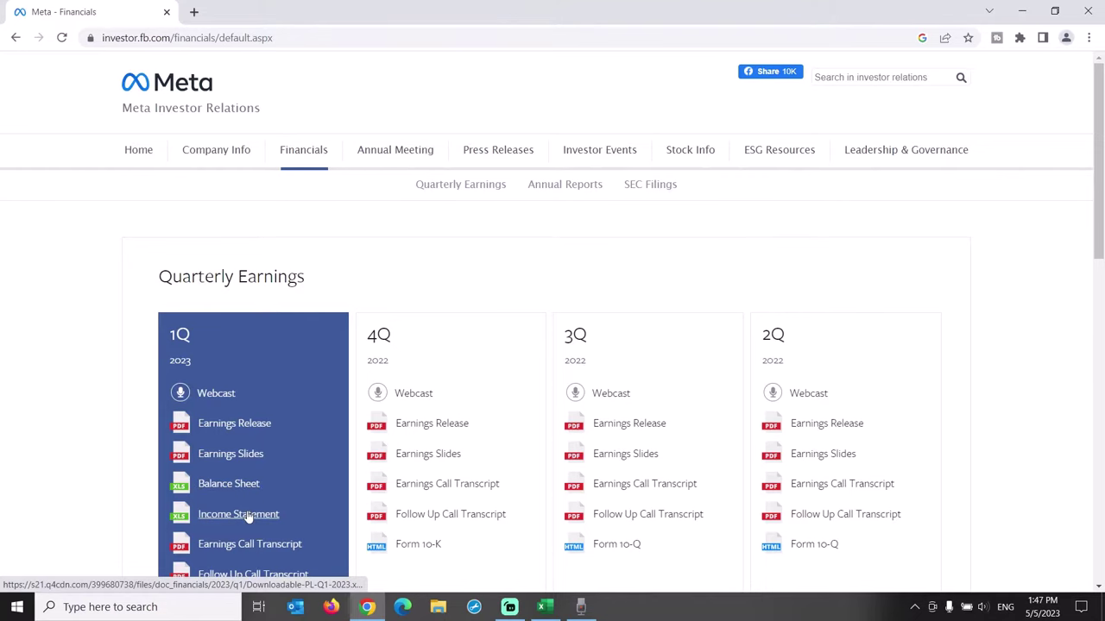
pyautogui.scroll(-7, 248, 515)
pyautogui.scroll(-3, 248, 516)
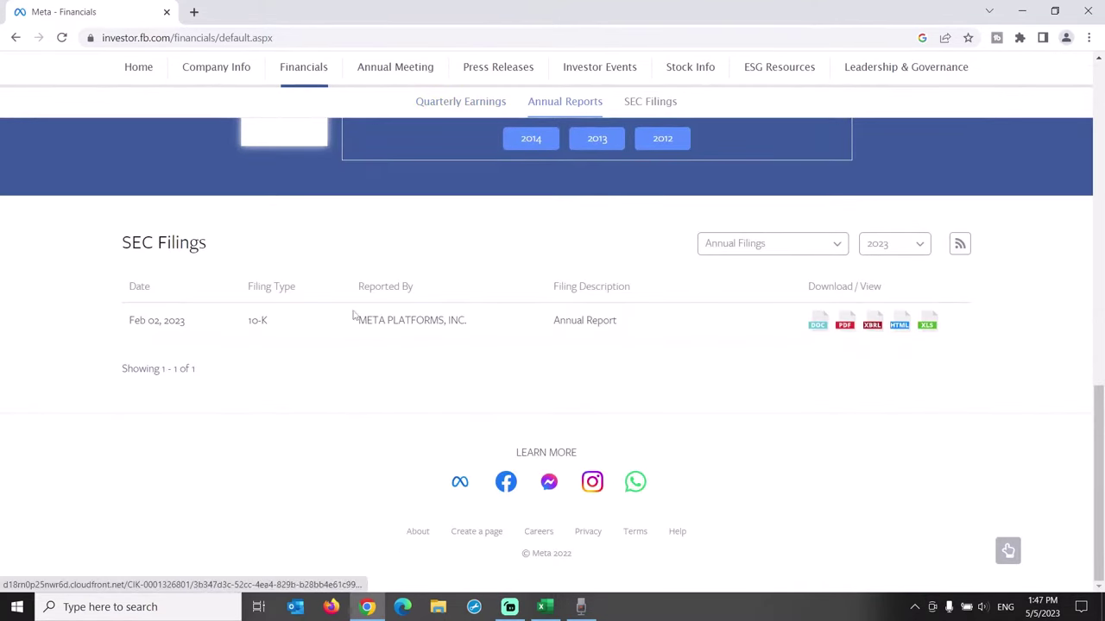
pyautogui.moveTo(121, 242); pyautogui.dragTo(198, 244)
pyautogui.moveTo(544, 325); pyautogui.dragTo(618, 329)
# Download the 10-K annual report as an XLS spreadsheet and open it
pyautogui.click(928, 325)
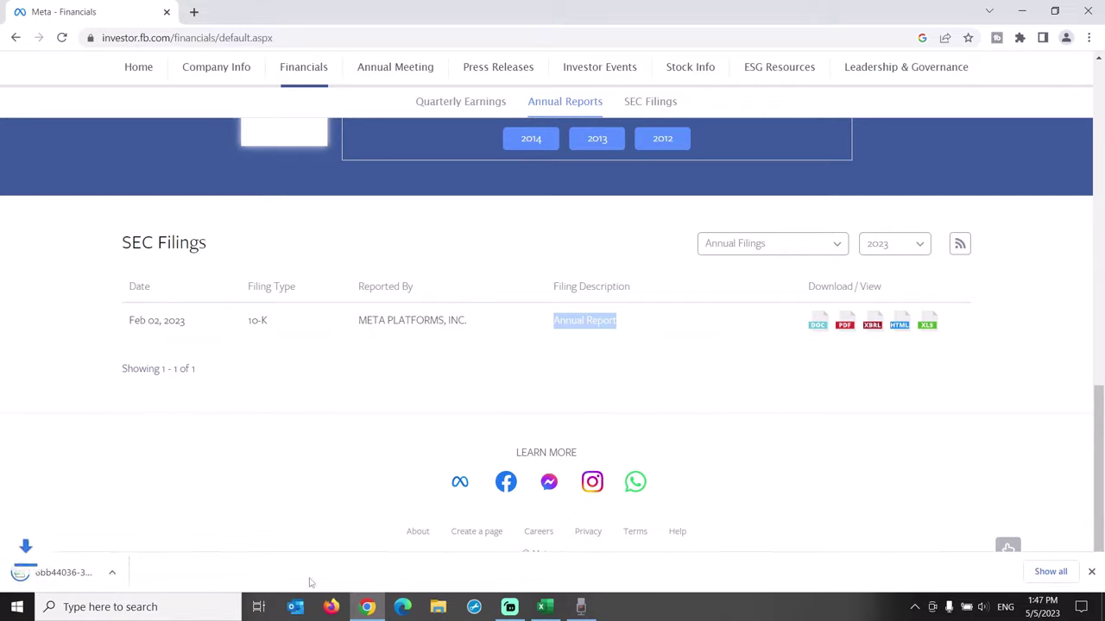
pyautogui.click(77, 572)
pyautogui.hotkey('ctrl', 'space')
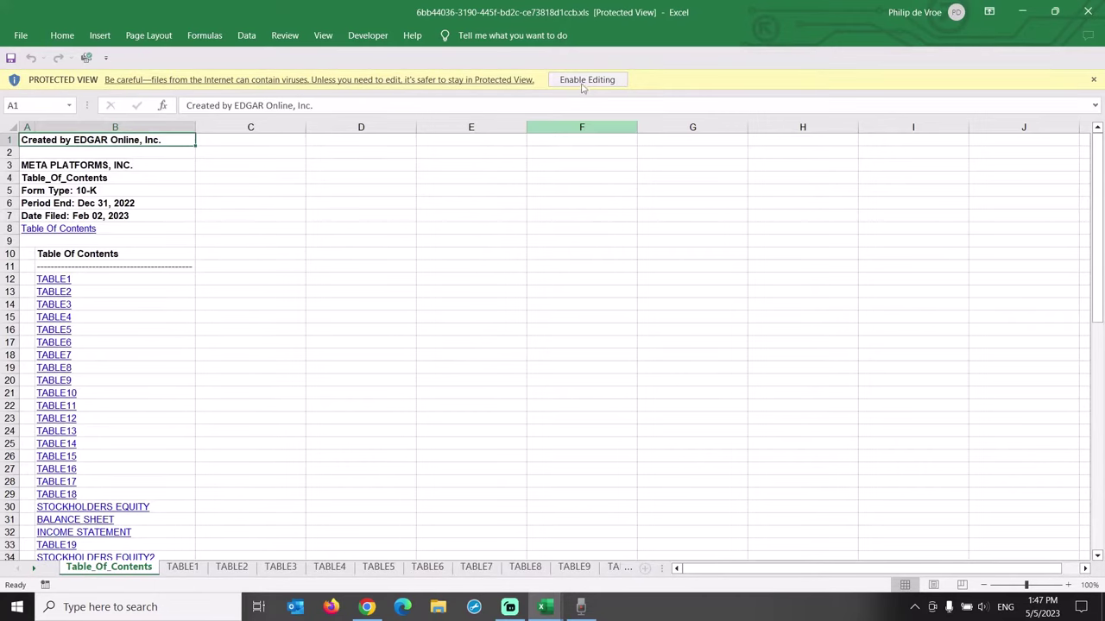
# Enable editing, go to the INCOME_STATEMENT sheet, and delete header rows 1–9 and the Year Ended row
pyautogui.click(587, 80)
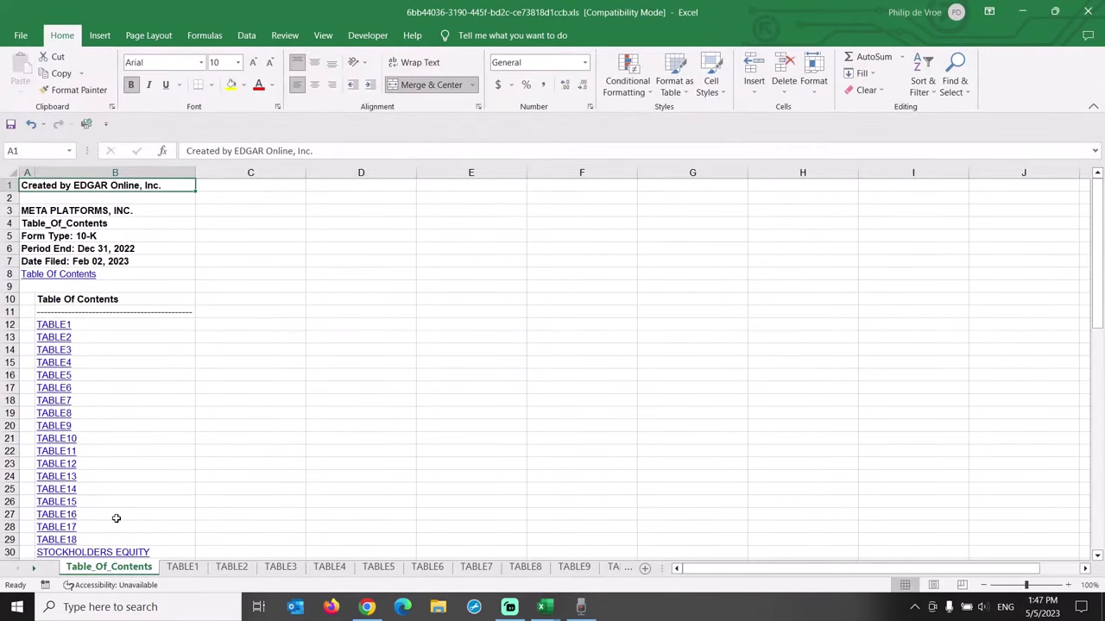
pyautogui.scroll(-3, 115, 518)
pyautogui.click(103, 471)
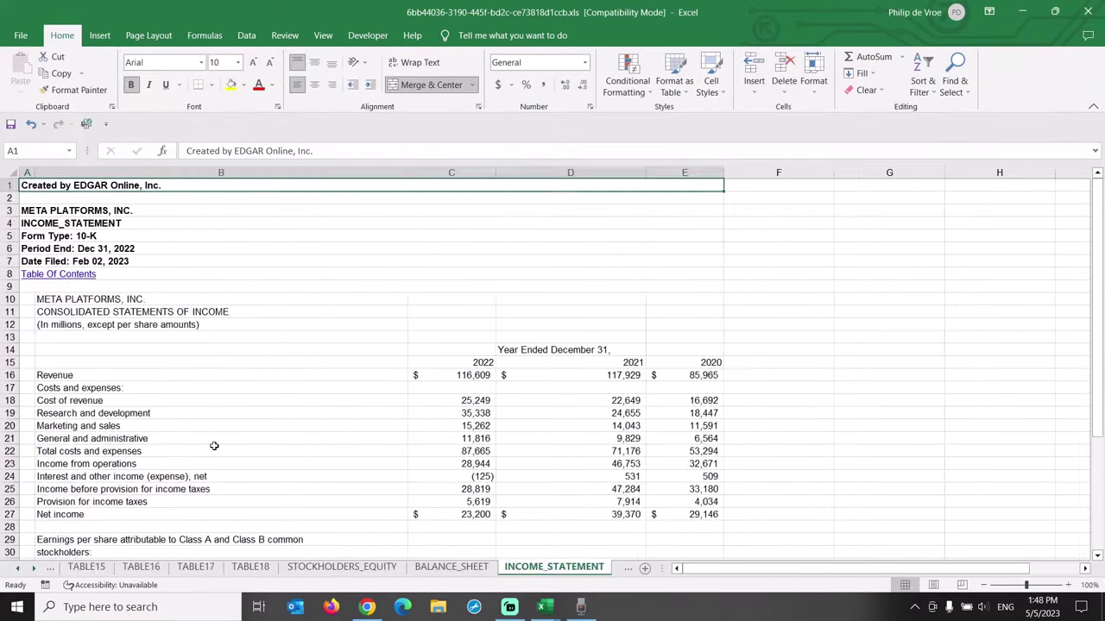
pyautogui.moveTo(7, 184); pyautogui.dragTo(5, 290)
pyautogui.hotkey('ctrl', '-')
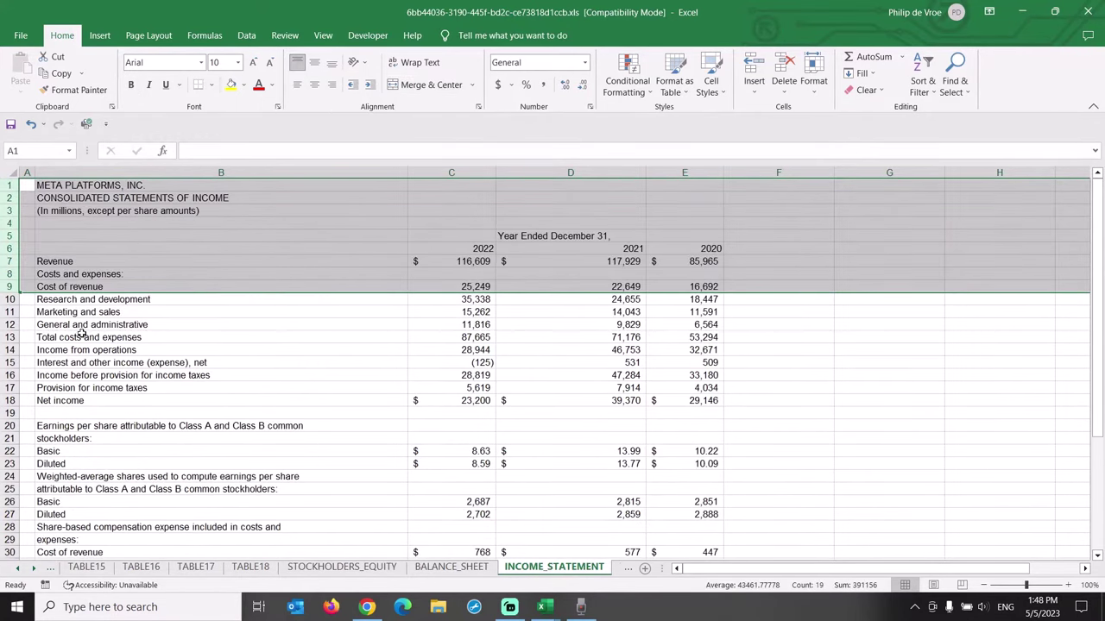
pyautogui.moveTo(10, 235); pyautogui.dragTo(10, 235)
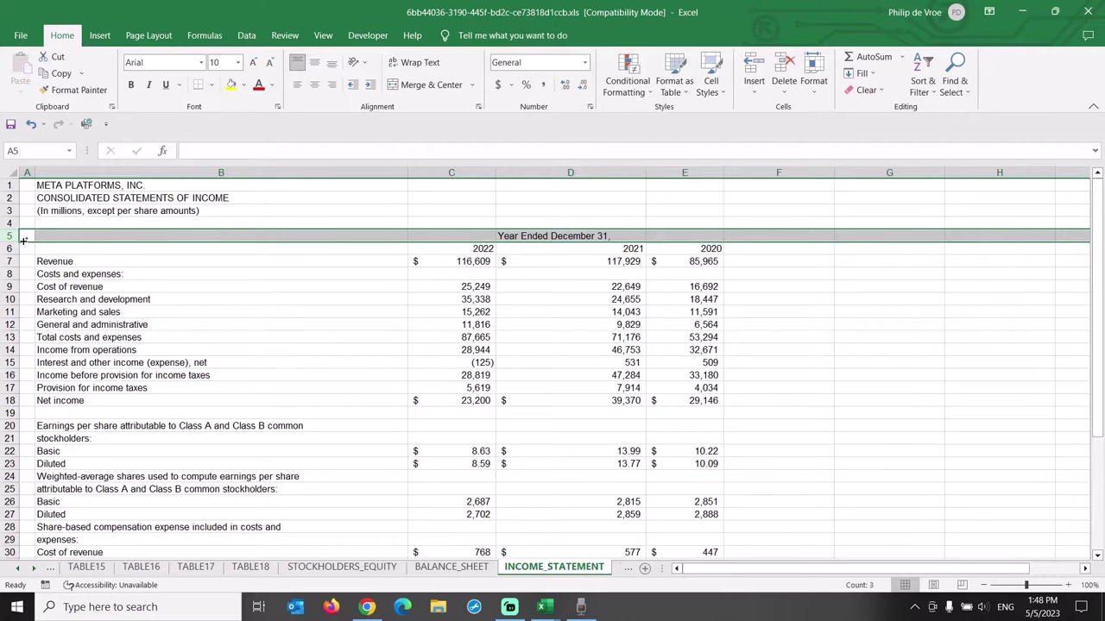
pyautogui.hotkey('ctrl', '-')
# Autofit columns B through E and centre the 2022, 2021, 2020 year headings
pyautogui.moveTo(243, 171); pyautogui.dragTo(653, 178)
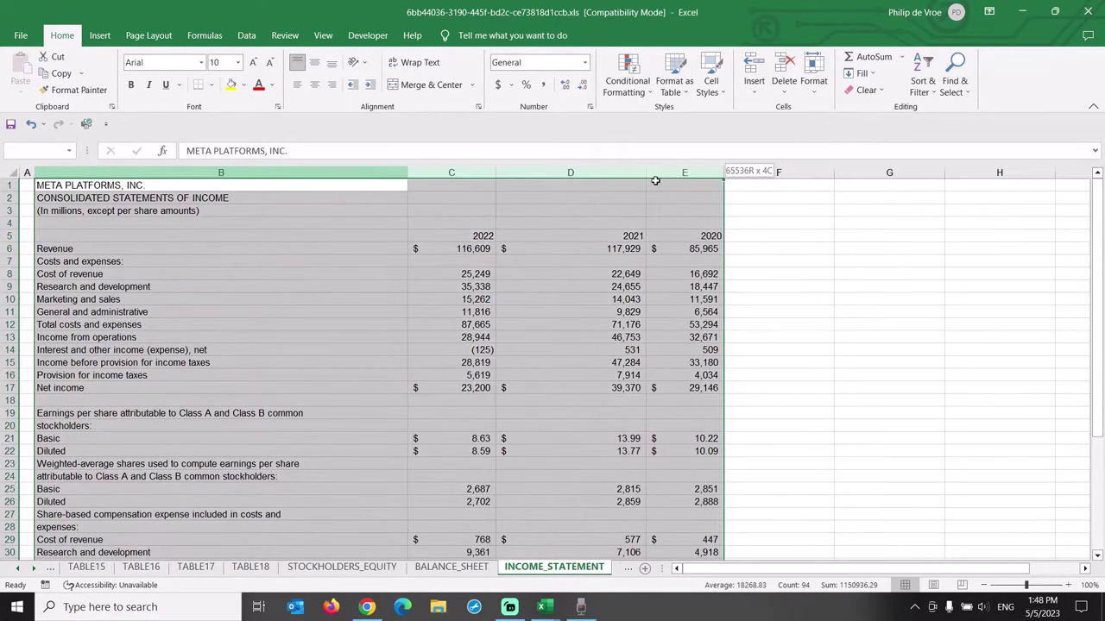
pyautogui.doubleClick(408, 170)
pyautogui.moveTo(352, 234); pyautogui.dragTo(433, 229)
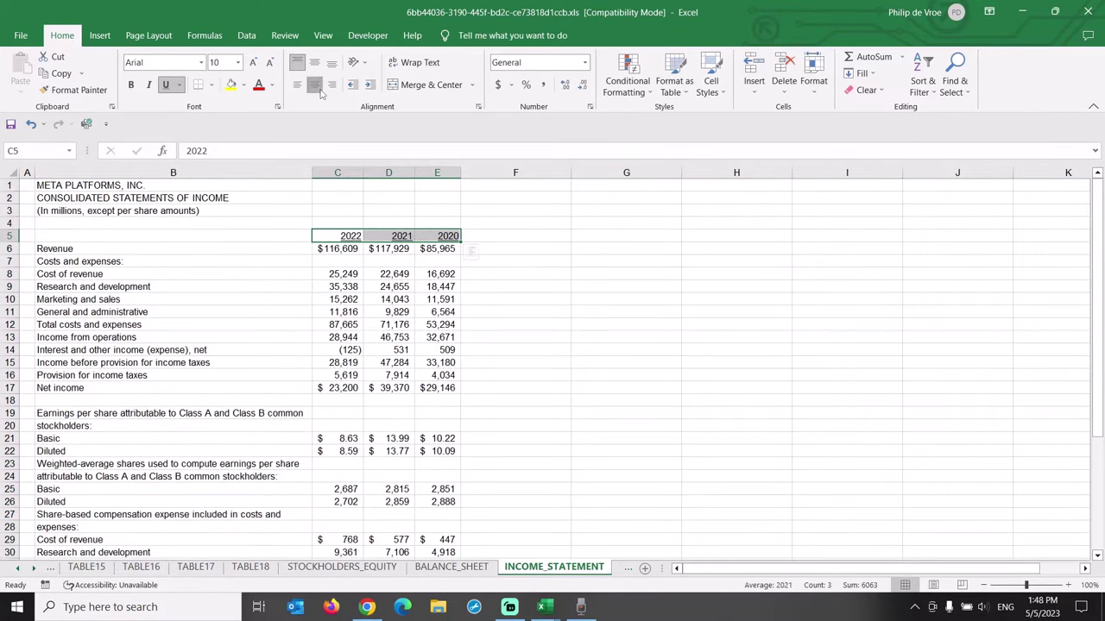
pyautogui.click(314, 84)
# Set the sheet zoom to 150%
pyautogui.click(347, 313)
pyautogui.click(1090, 585)
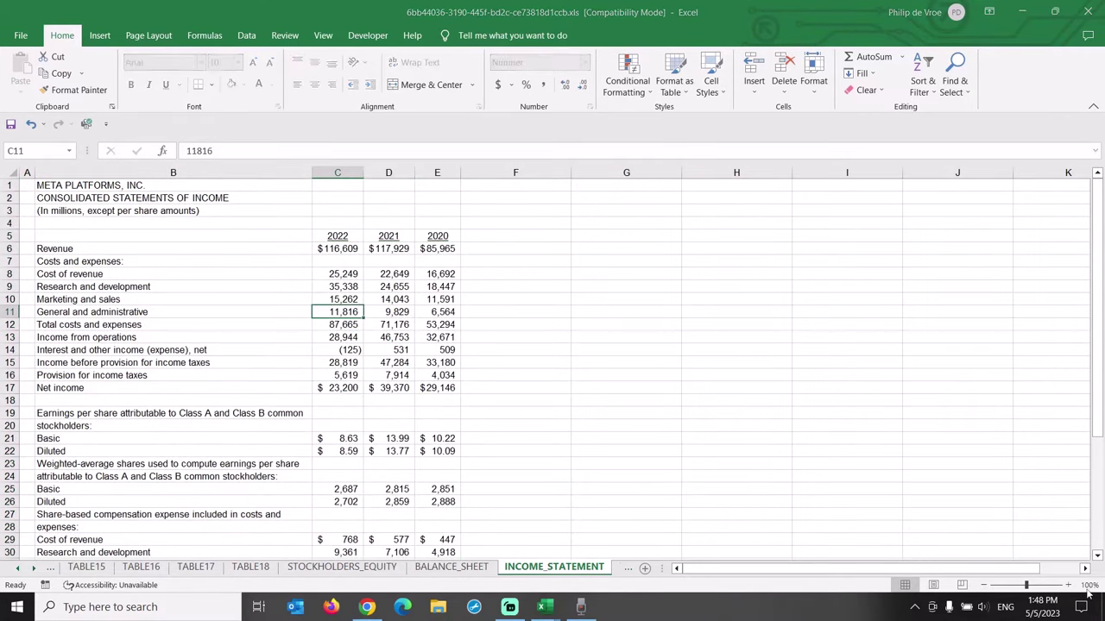
pyautogui.click(774, 480)
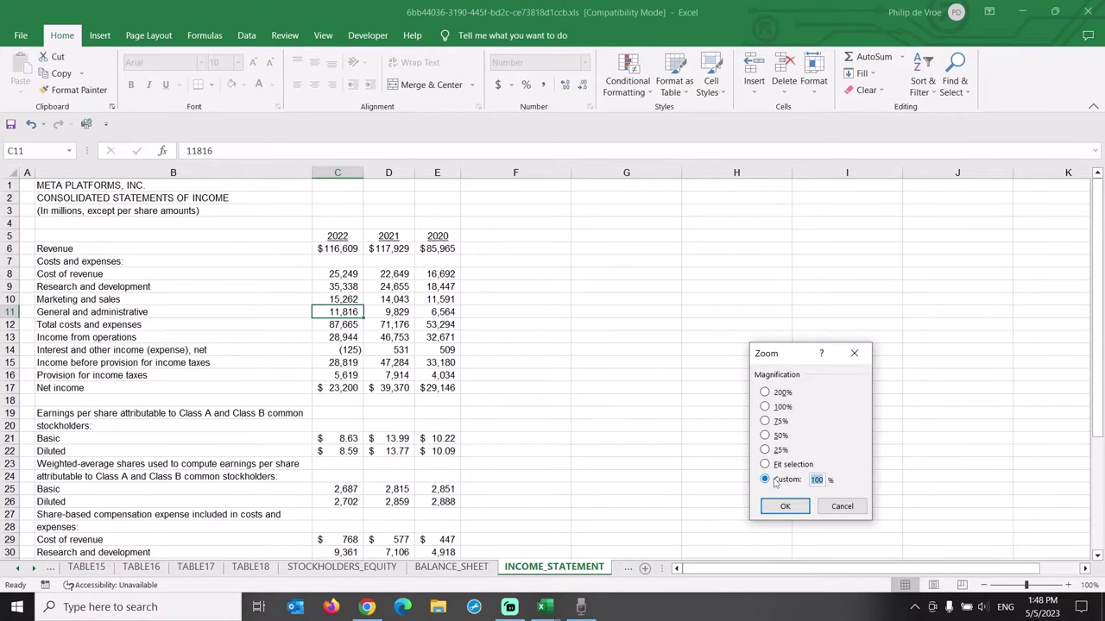
pyautogui.write('150')
pyautogui.press('Return')
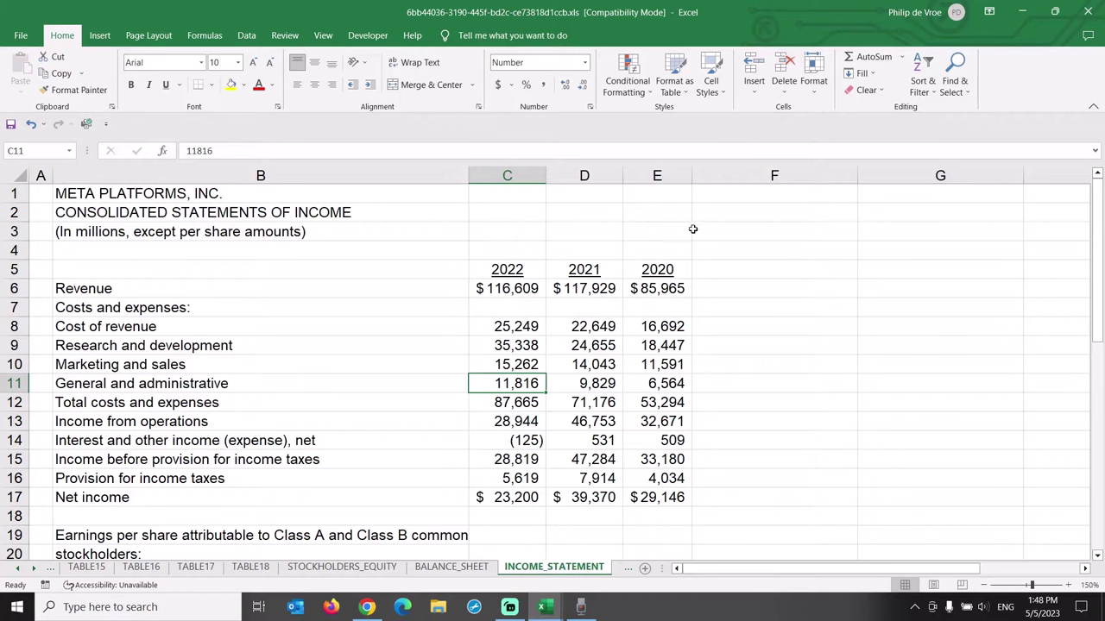
# Widen column G and copy the 2022 heading from C5 into G5
pyautogui.click(669, 175)
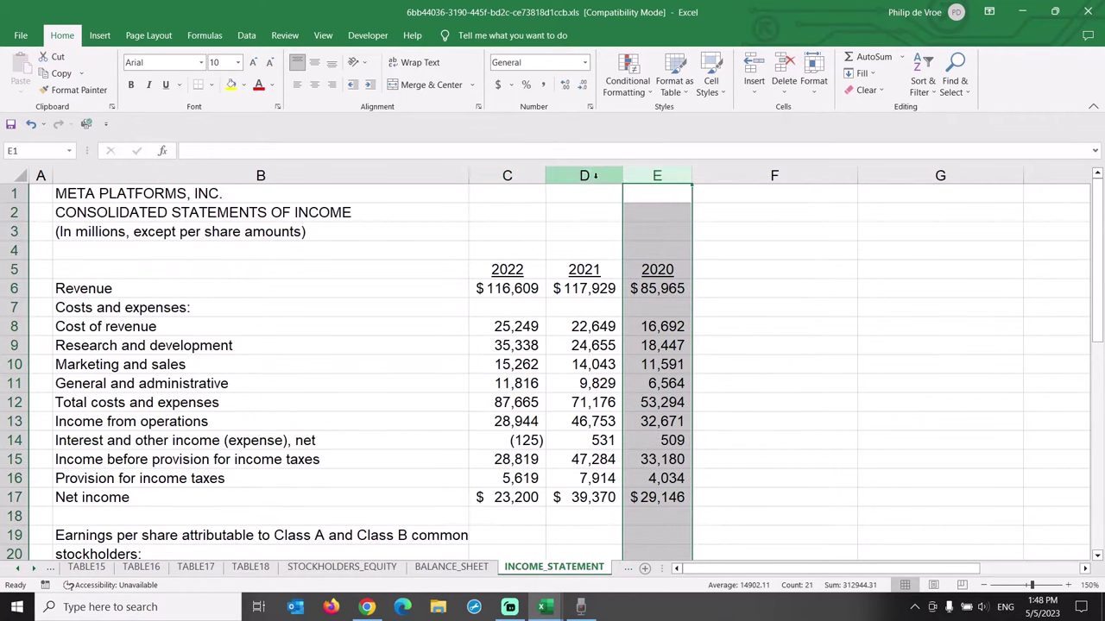
pyautogui.click(529, 175)
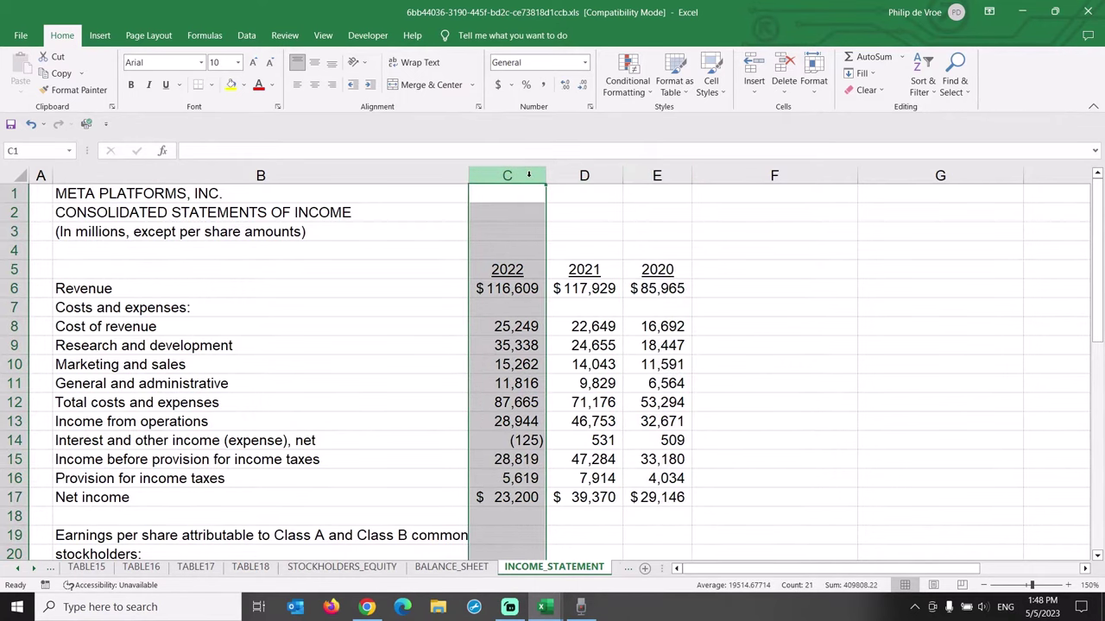
pyautogui.click(517, 264)
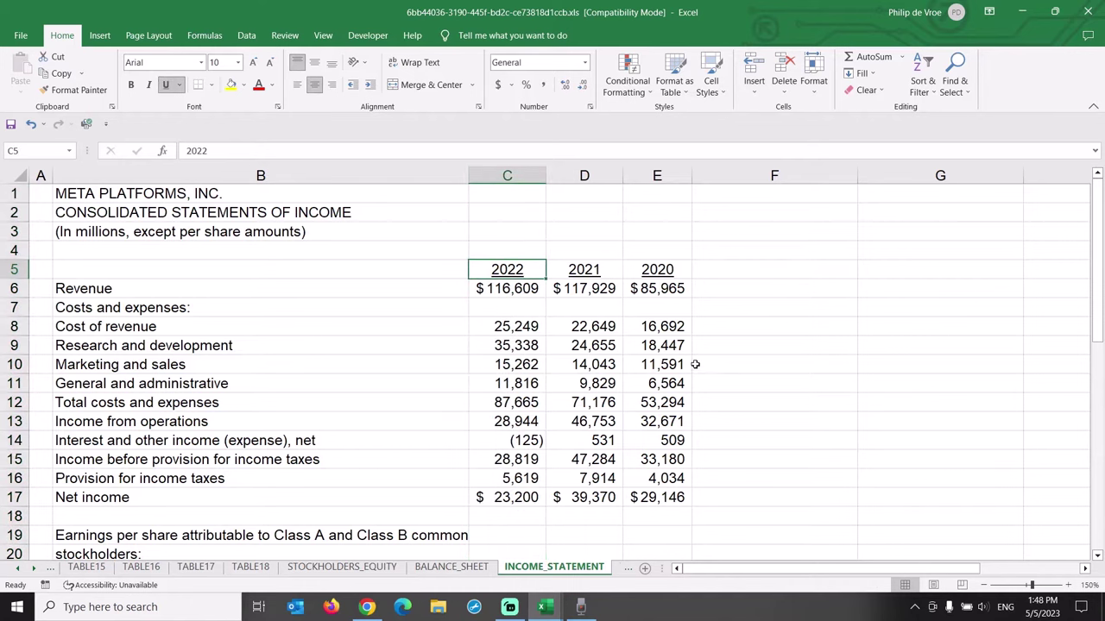
pyautogui.moveTo(855, 174); pyautogui.dragTo(711, 180)
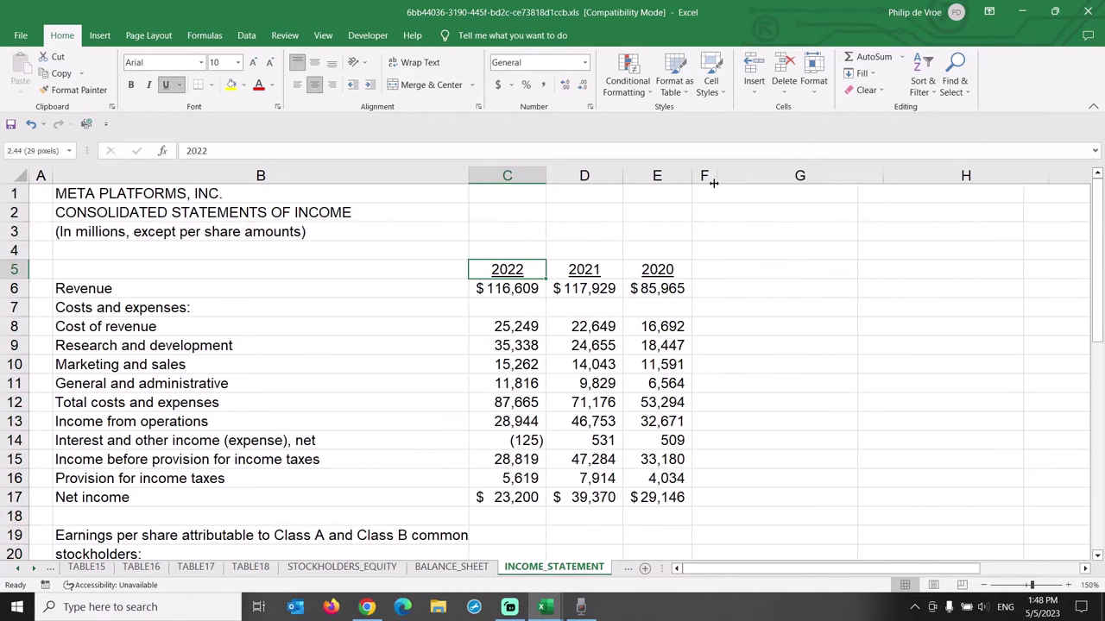
pyautogui.hotkey('ctrl', 'c')
pyautogui.click(744, 270)
pyautogui.hotkey('ctrl', 'v')
pyautogui.press('Escape')
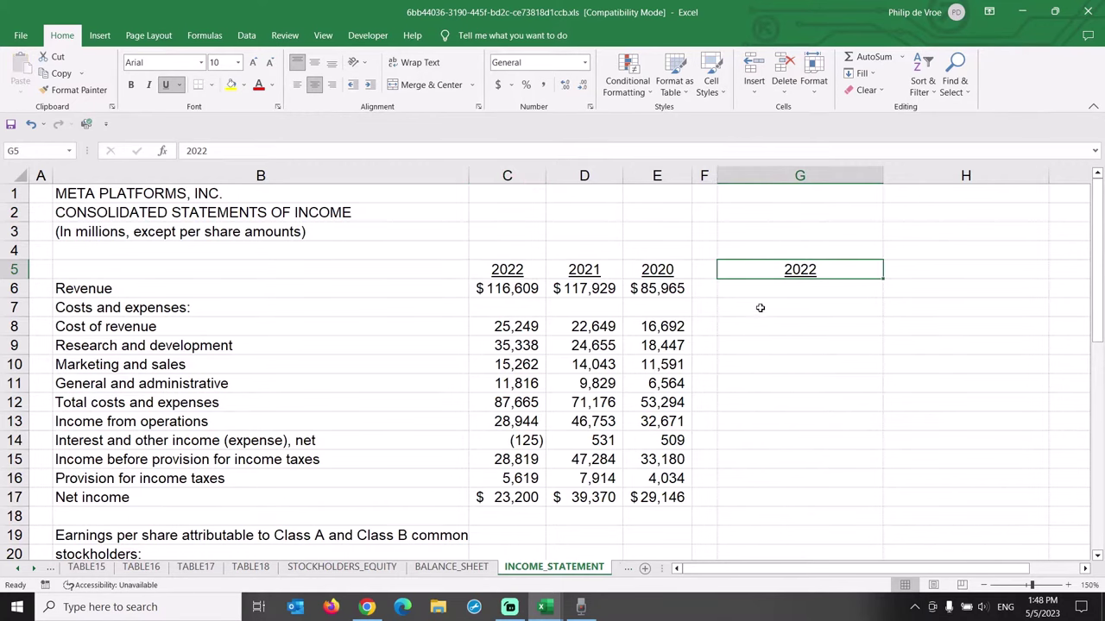
# Enter =C6/C$6 in G6 for Revenue as a share of itself
pyautogui.click(763, 292)
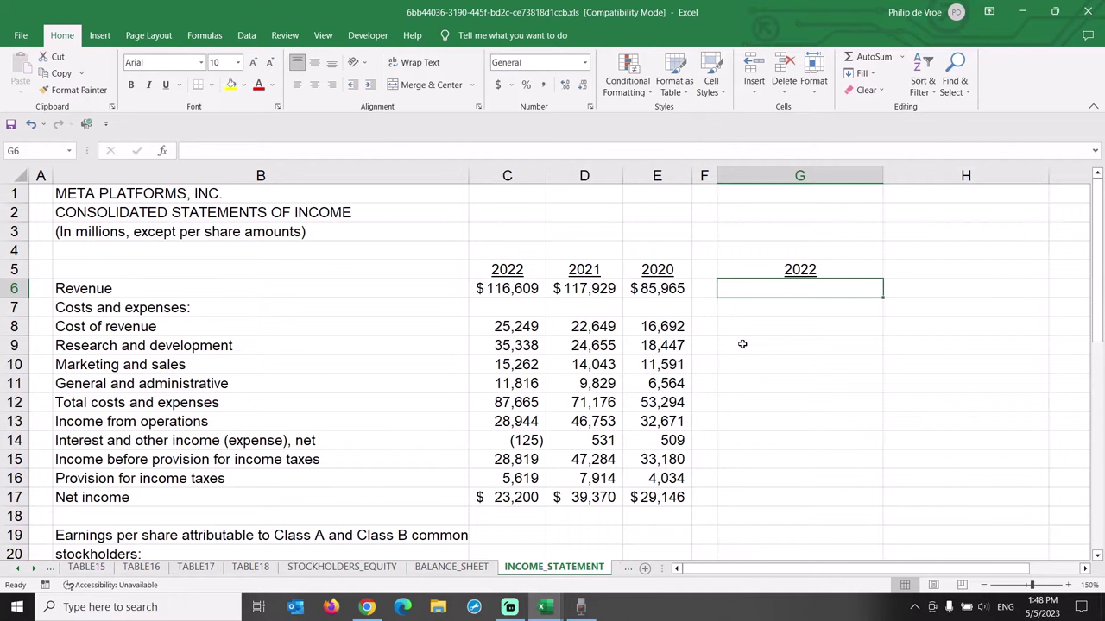
pyautogui.write('=c6')
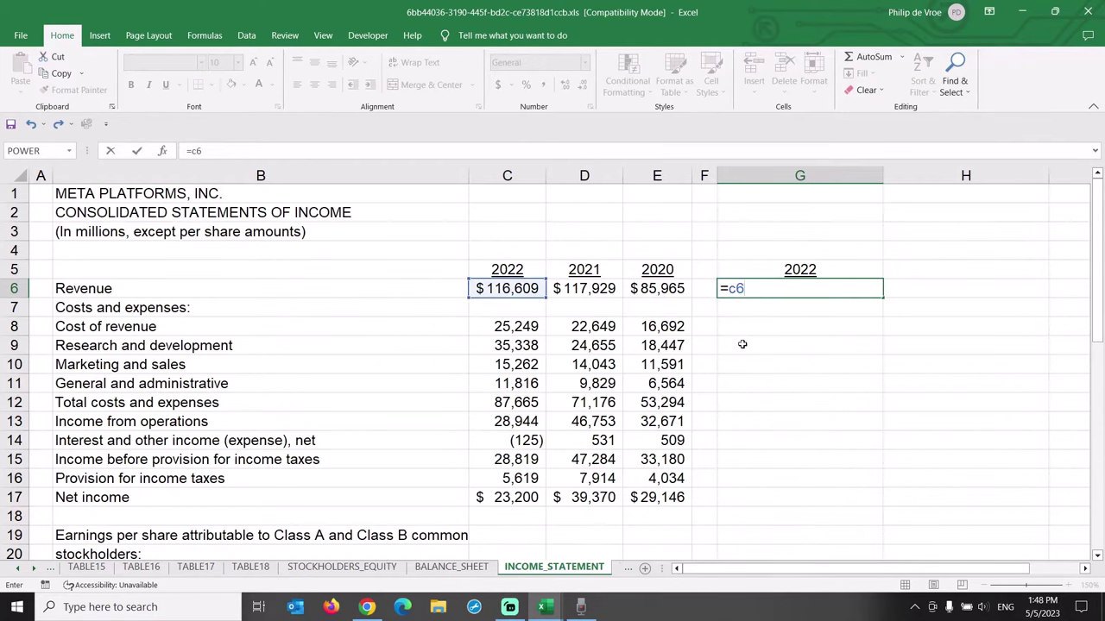
pyautogui.write('/c$6')
pyautogui.hotkey('ctrl', 'Return')
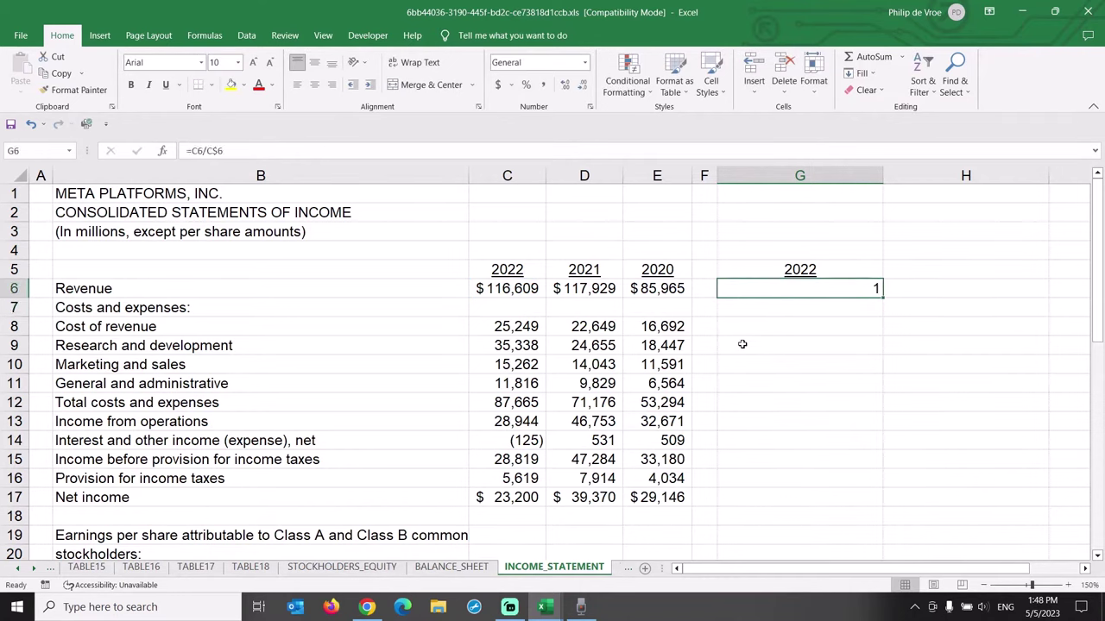
# Format G6 as a percentage, autofit column G, and show its formula with =FORMULATEXT(G6) in H6
pyautogui.click(524, 84)
pyautogui.doubleClick(882, 175)
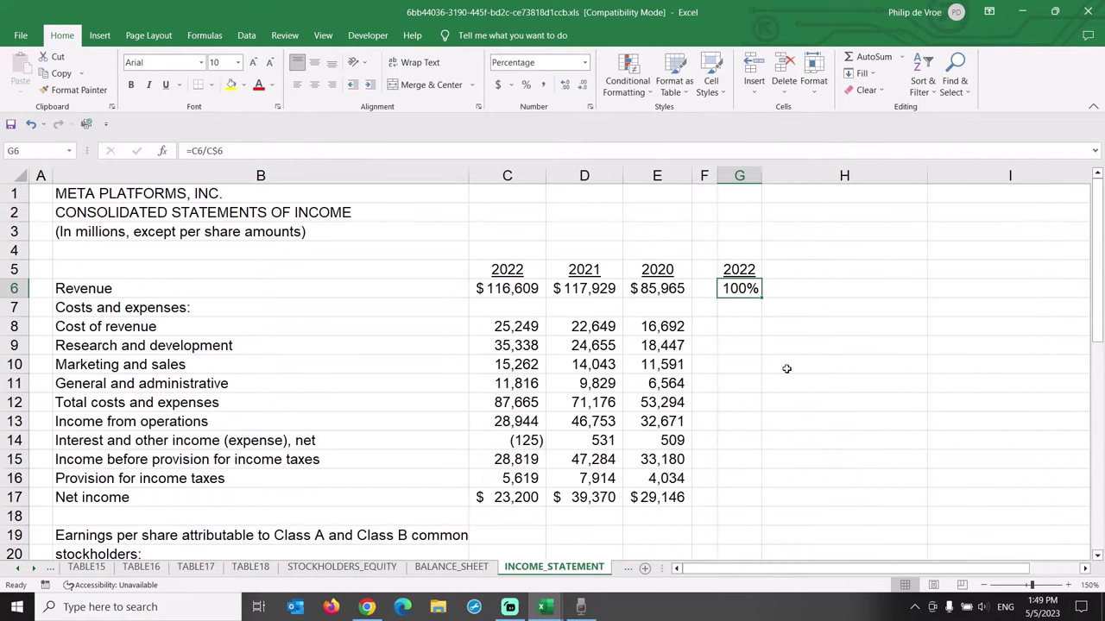
pyautogui.click(791, 292)
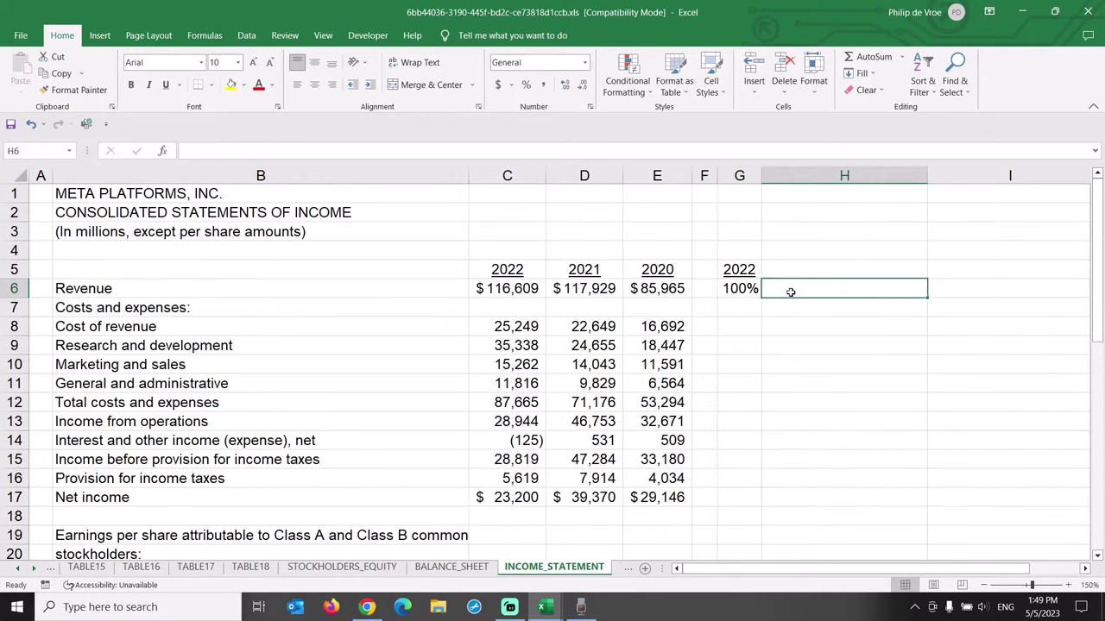
pyautogui.write('=formulate')
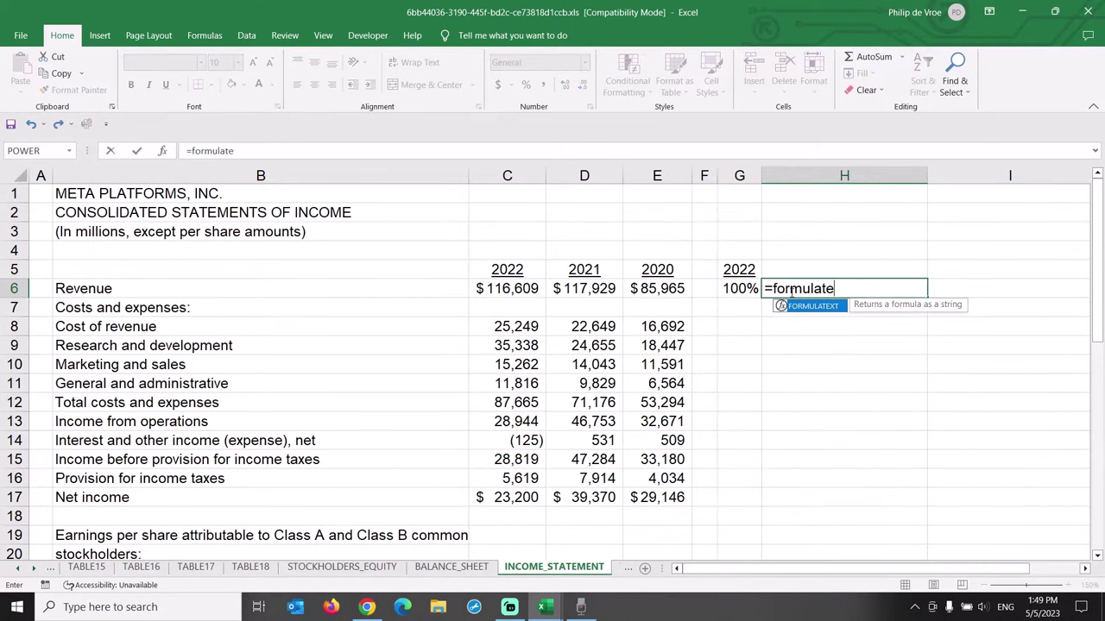
pyautogui.write('xt(')
pyautogui.press('Left')
pyautogui.write(')')
pyautogui.press('Return')
pyautogui.press('Up')
pyautogui.doubleClick(927, 176)
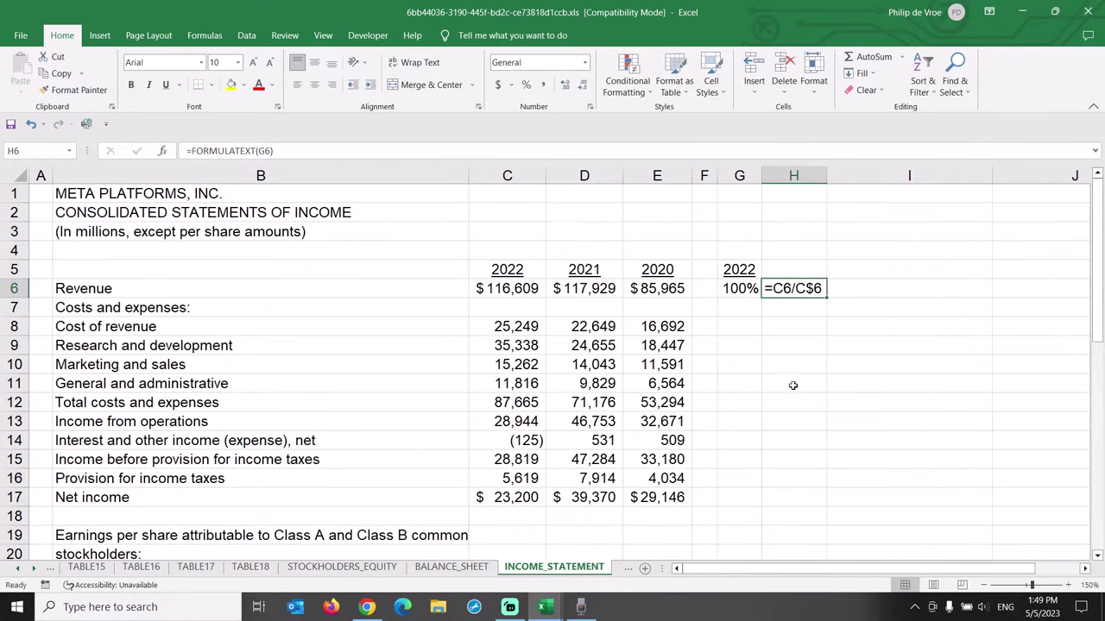
# Copy the G6:H6 percentage and formula-text pair down through G8:G17, then autofit column H
pyautogui.click(743, 290)
pyautogui.moveTo(742, 289); pyautogui.dragTo(781, 290)
pyautogui.hotkey('ctrl', 'c')
pyautogui.moveTo(739, 327); pyautogui.dragTo(739, 486)
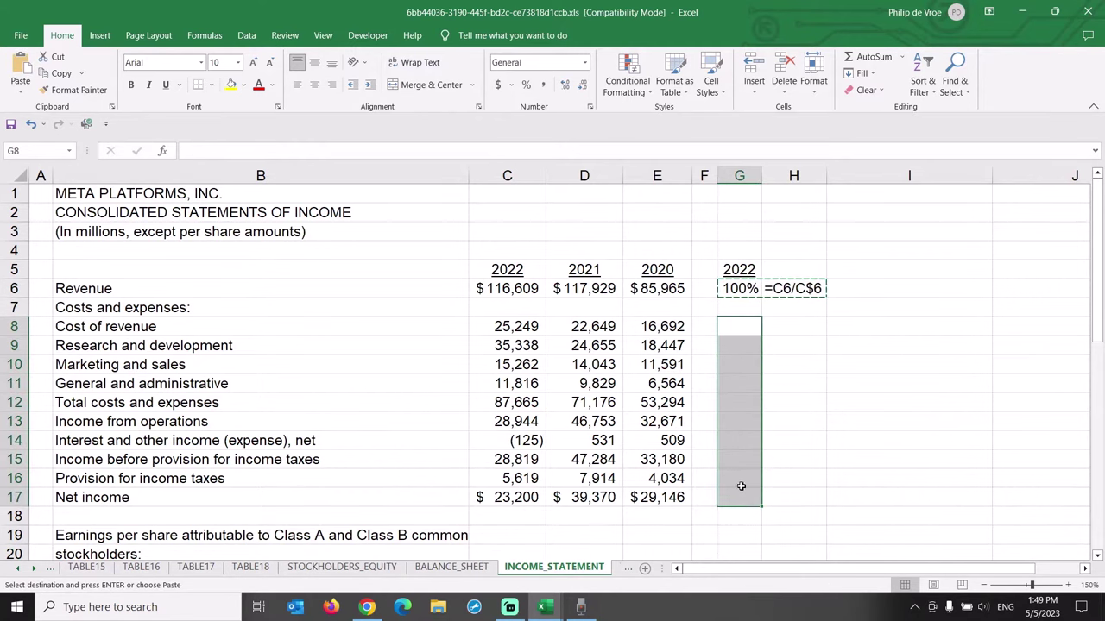
pyautogui.hotkey('ctrl', 'v')
pyautogui.press('Escape')
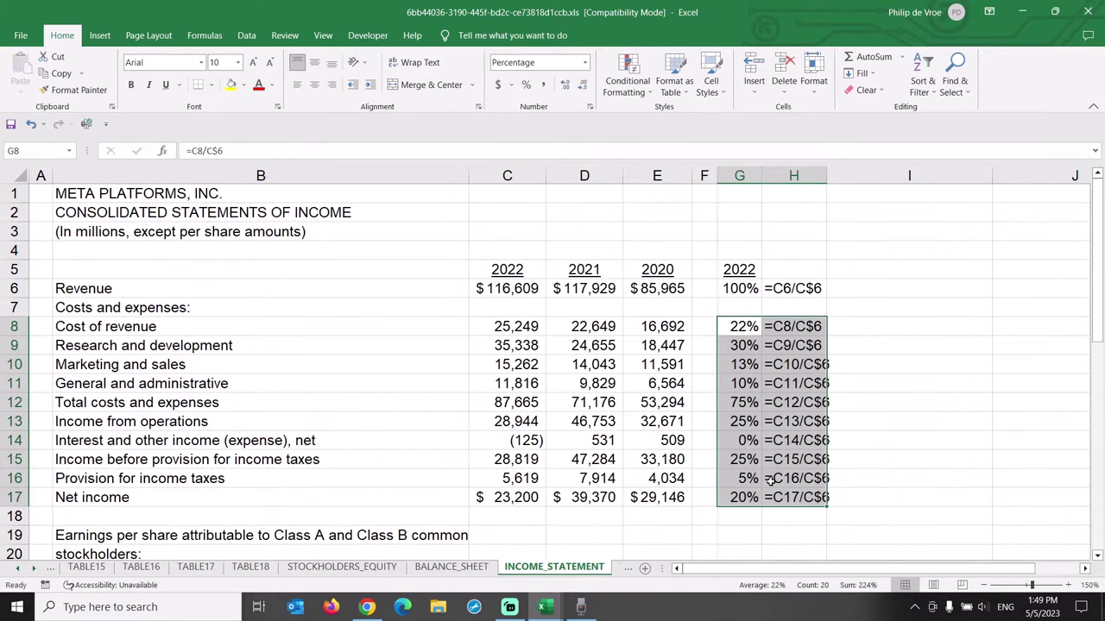
pyautogui.doubleClick(828, 175)
pyautogui.click(751, 455)
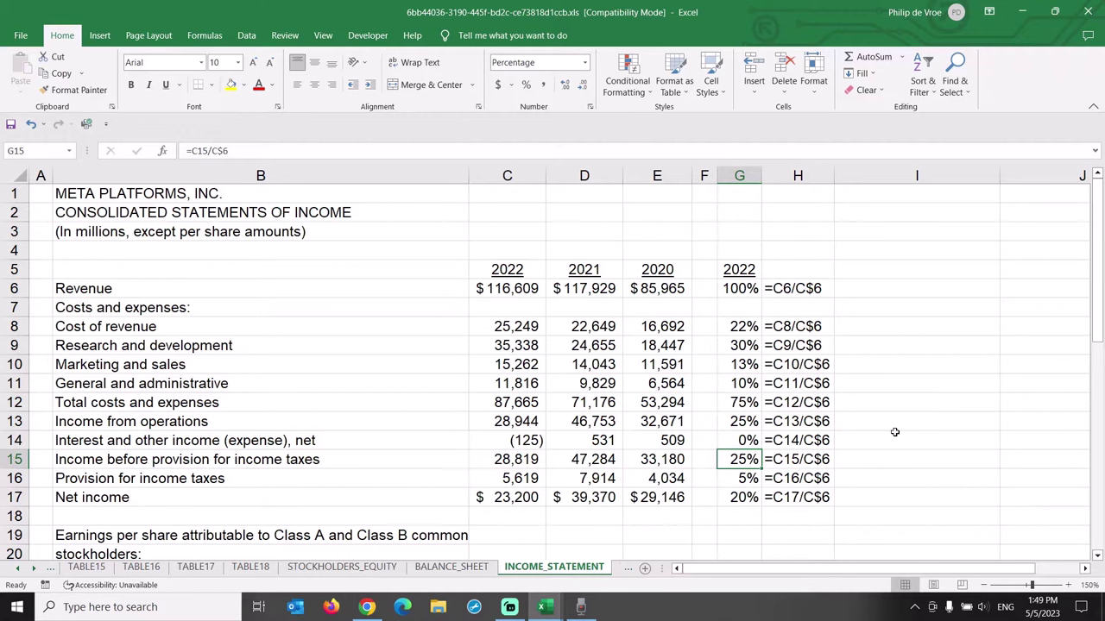
# Bold the Income from operations and Net income rows
pyautogui.click(739, 175)
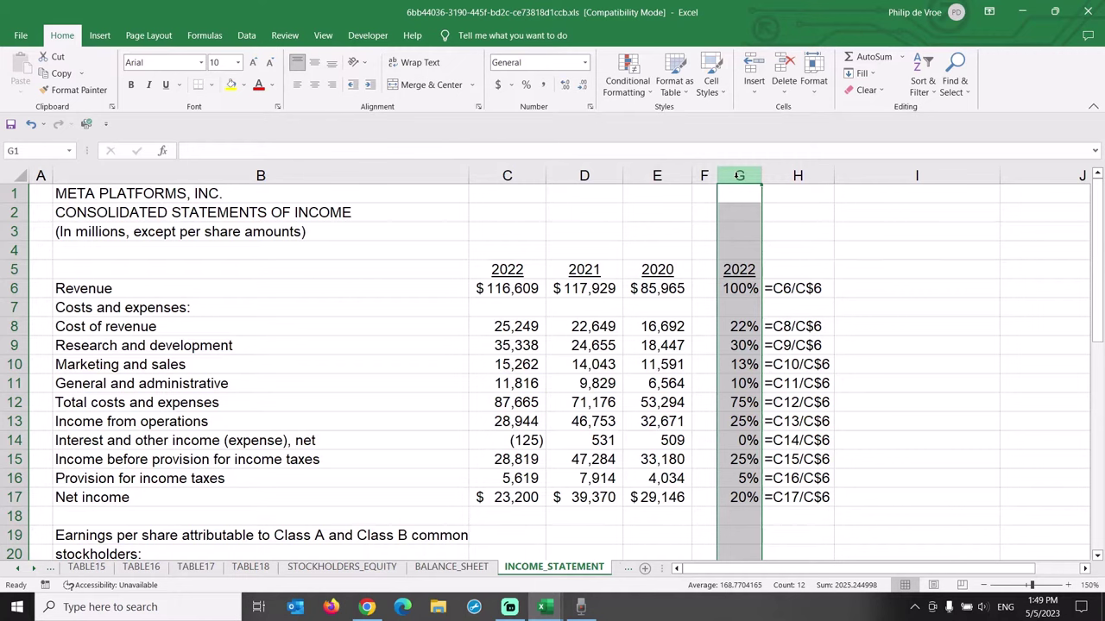
pyautogui.click(14, 421)
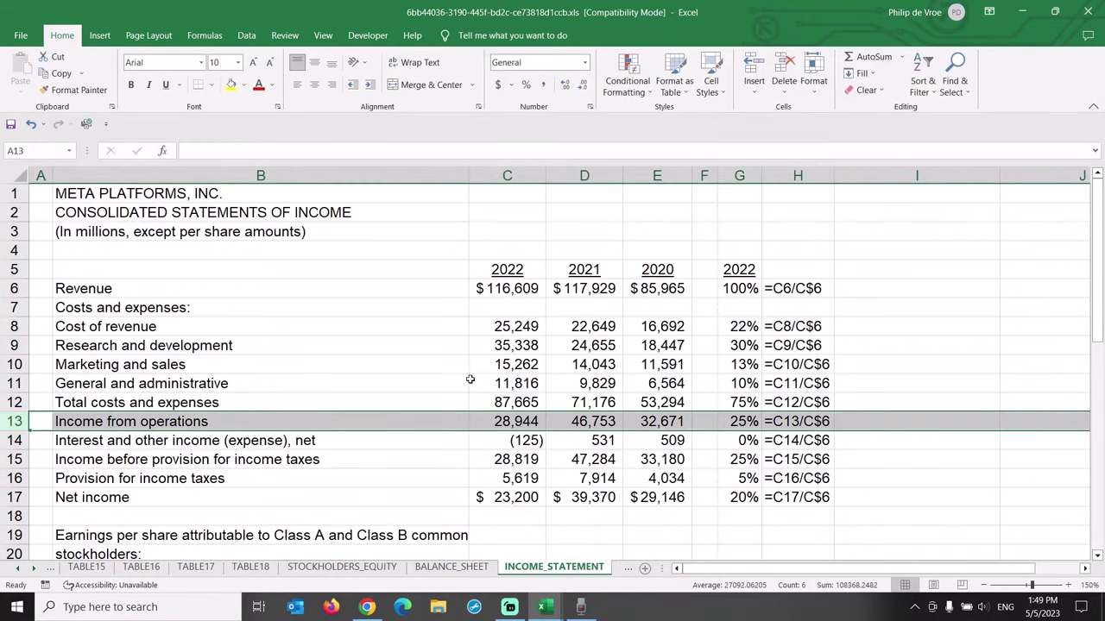
pyautogui.click(131, 83)
pyautogui.keyDown('ctrl'); pyautogui.click(26, 497); pyautogui.keyUp('ctrl')
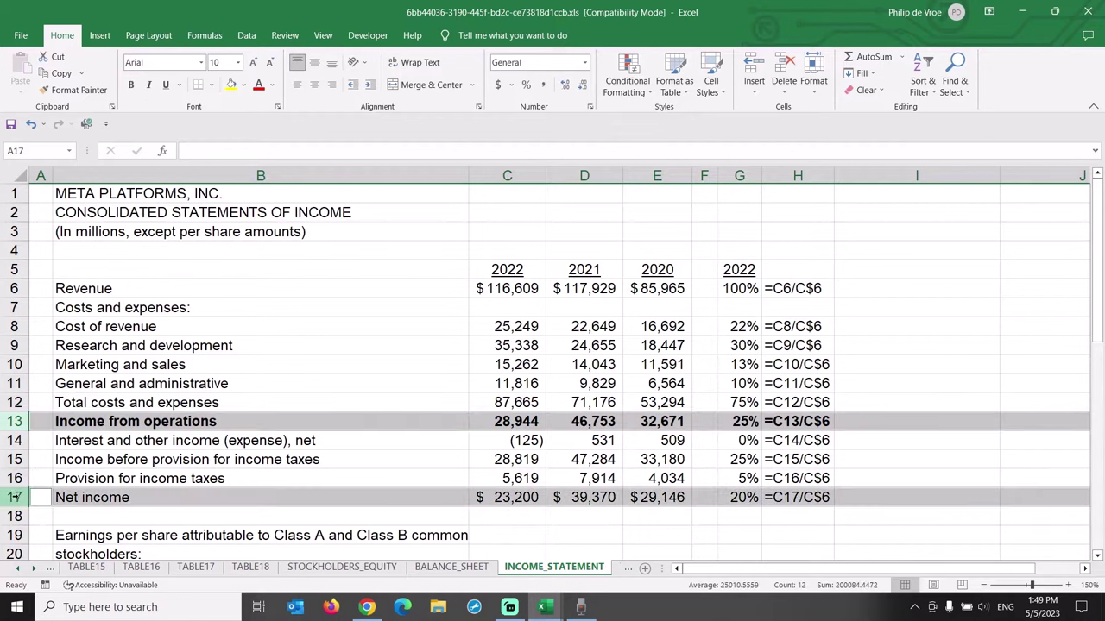
pyautogui.click(131, 83)
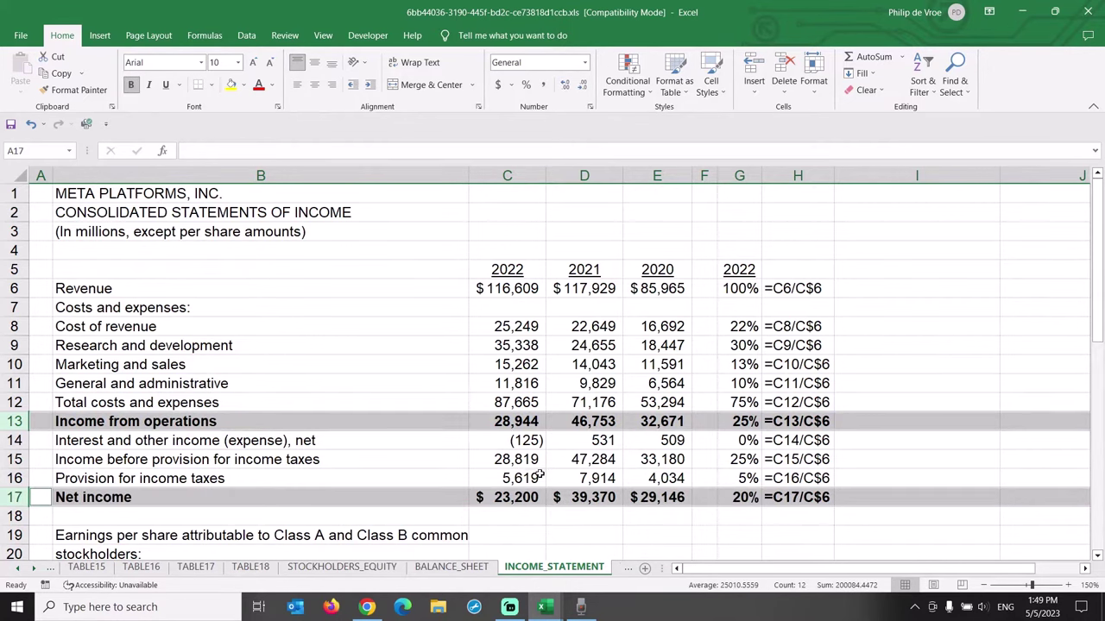
# Bold the 30% R&D share in G9 and select the Research and development row
pyautogui.click(743, 345)
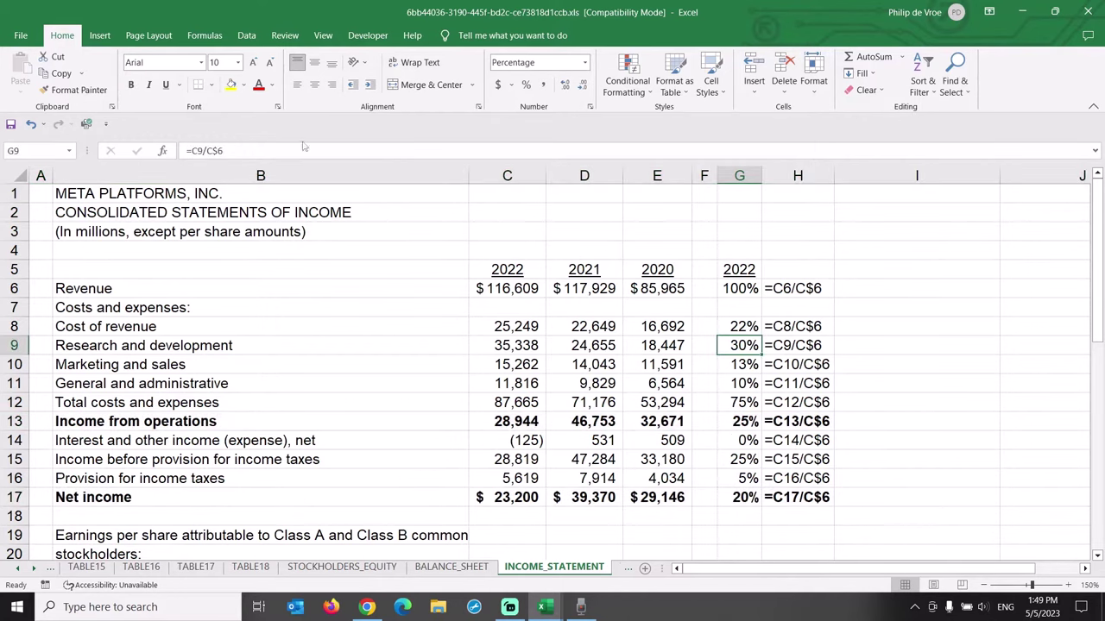
pyautogui.click(131, 83)
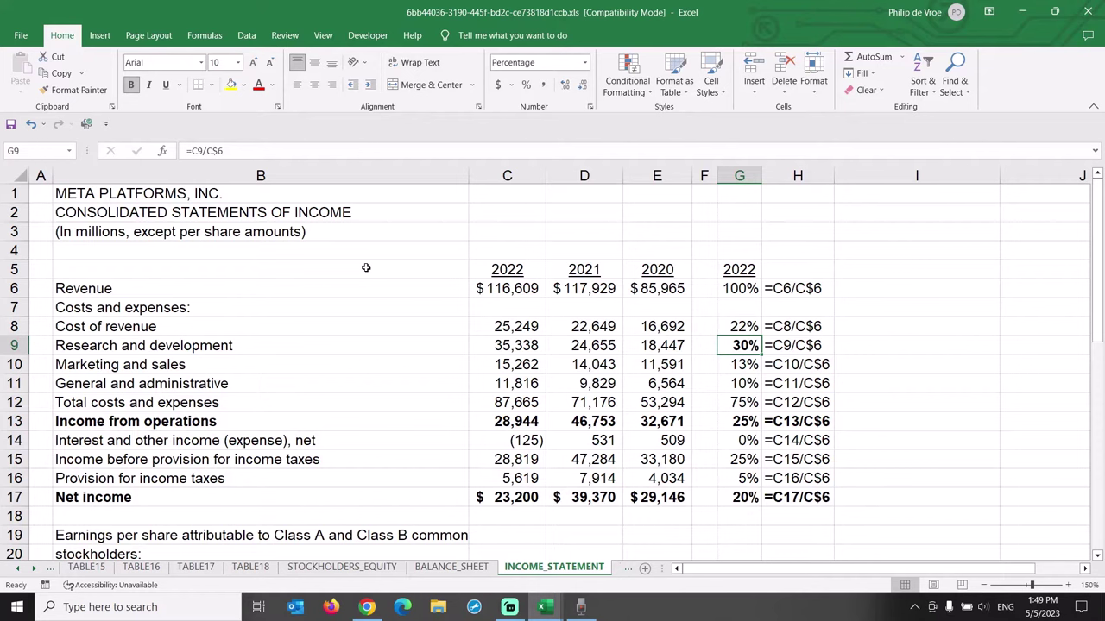
pyautogui.click(503, 345)
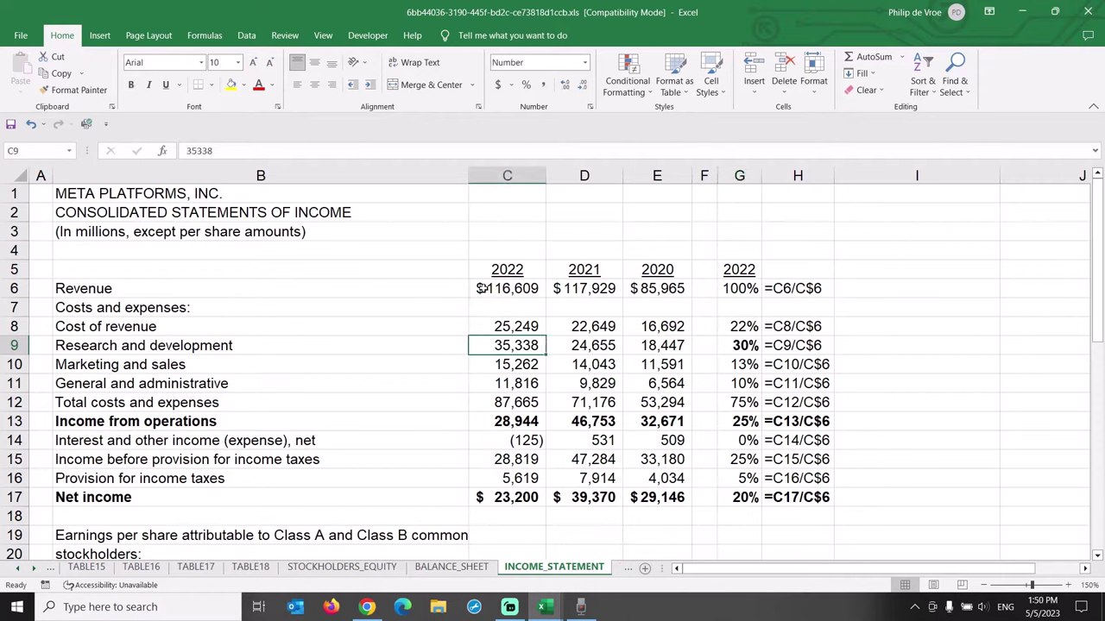
pyautogui.click(482, 288)
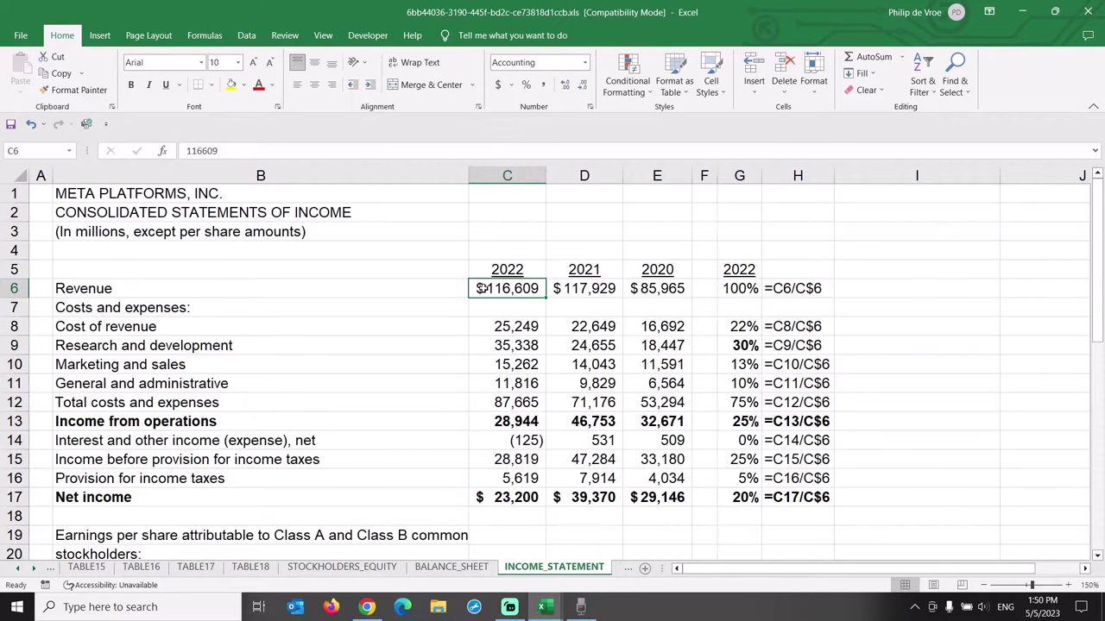
pyautogui.click(13, 346)
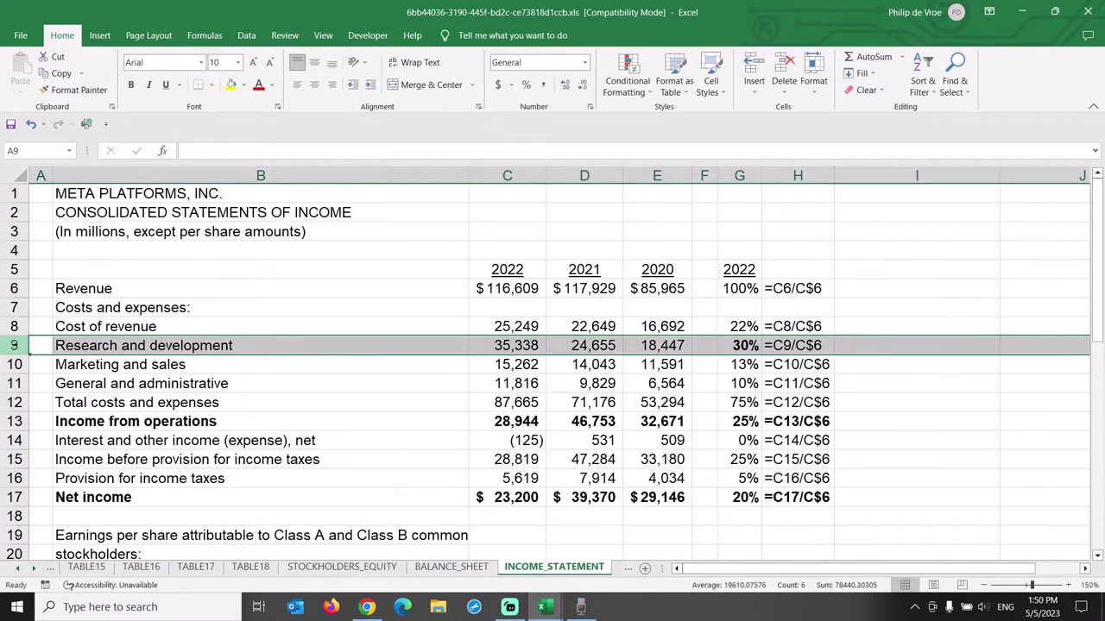
# Insert a blank row below Cost of revenue and label it Gross profit
pyautogui.hotkey('ctrl', 'shift', '+')
pyautogui.press('Right')
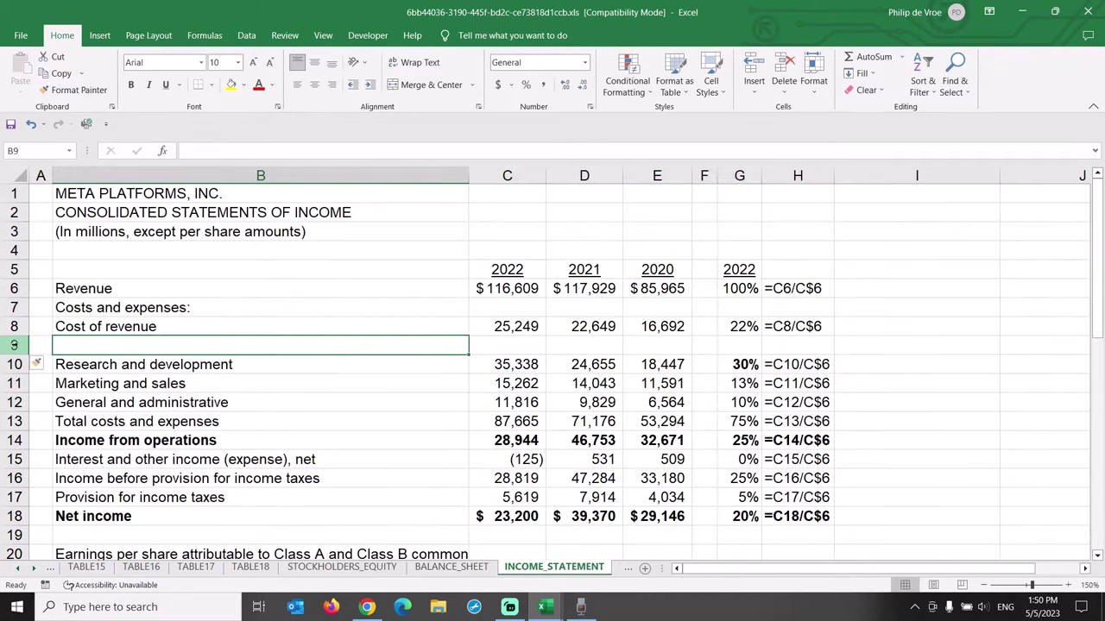
pyautogui.press('F2')
pyautogui.write('Gross p')
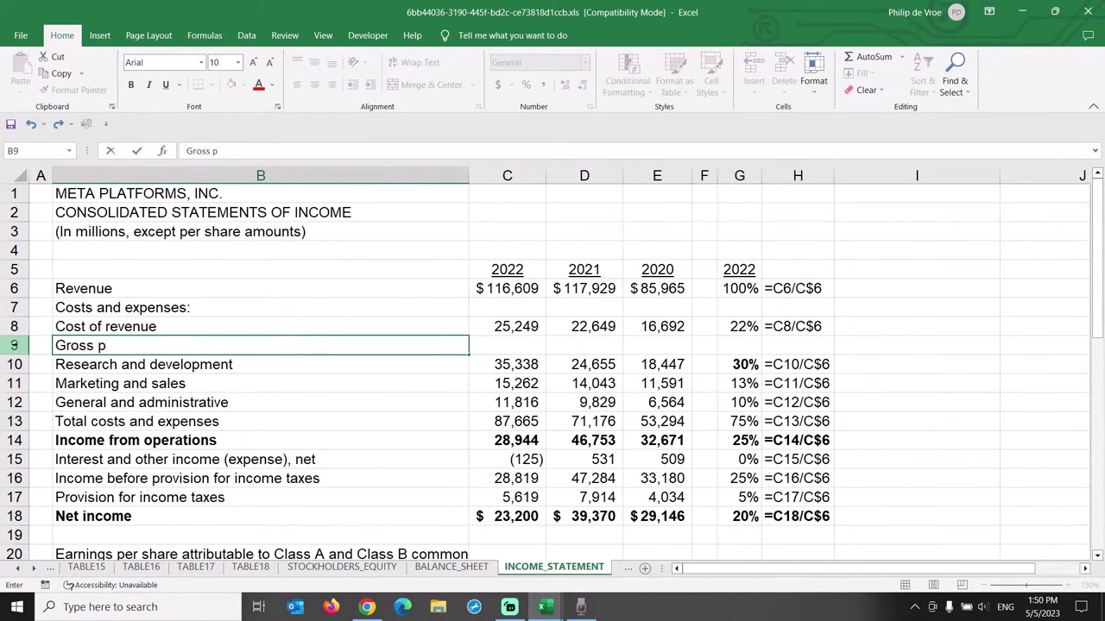
pyautogui.write('rofit')
pyautogui.press('Tab')
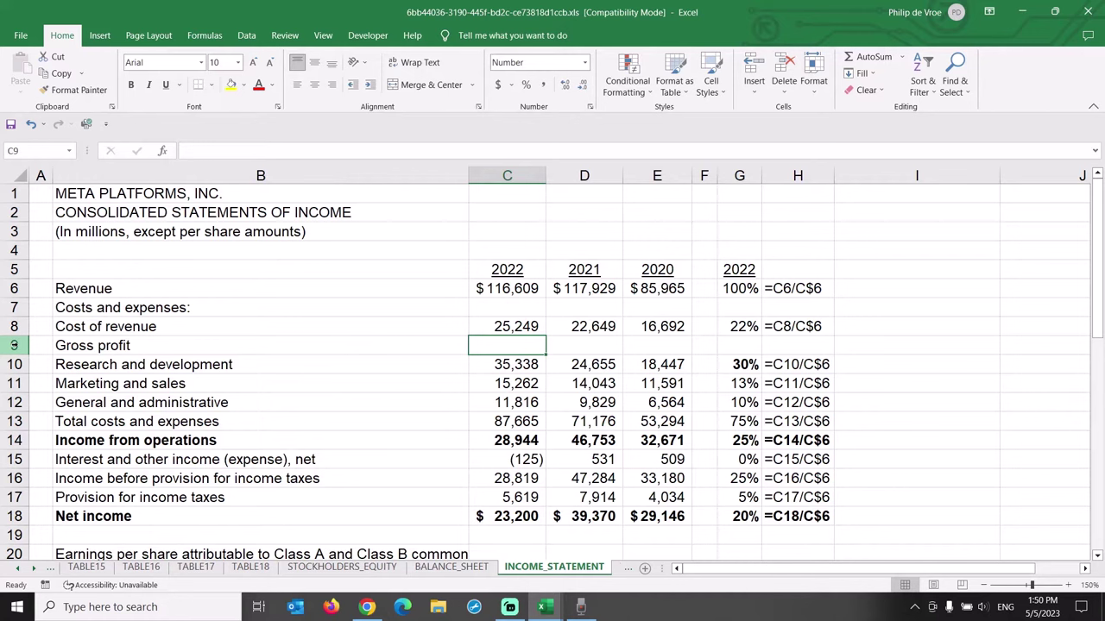
# Enter =C6-C8 for 2022 Gross profit and copy it into the 2021 and 2020 columns
pyautogui.write('=')
pyautogui.press('Up')
pyautogui.press('Up')
pyautogui.press('Up')
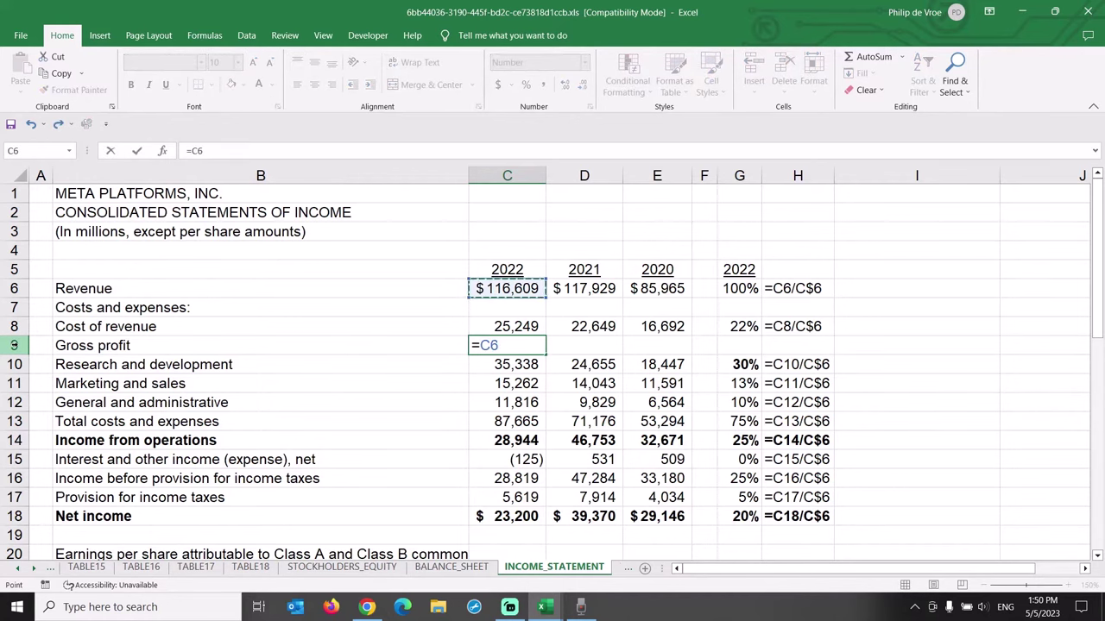
pyautogui.write('-')
pyautogui.press('Up')
pyautogui.press('Return')
pyautogui.press('Up')
pyautogui.press('Right')
pyautogui.hotkey('ctrl', 'c')
pyautogui.press('Right')
pyautogui.hotkey('ctrl', 'v')
pyautogui.press('Right')
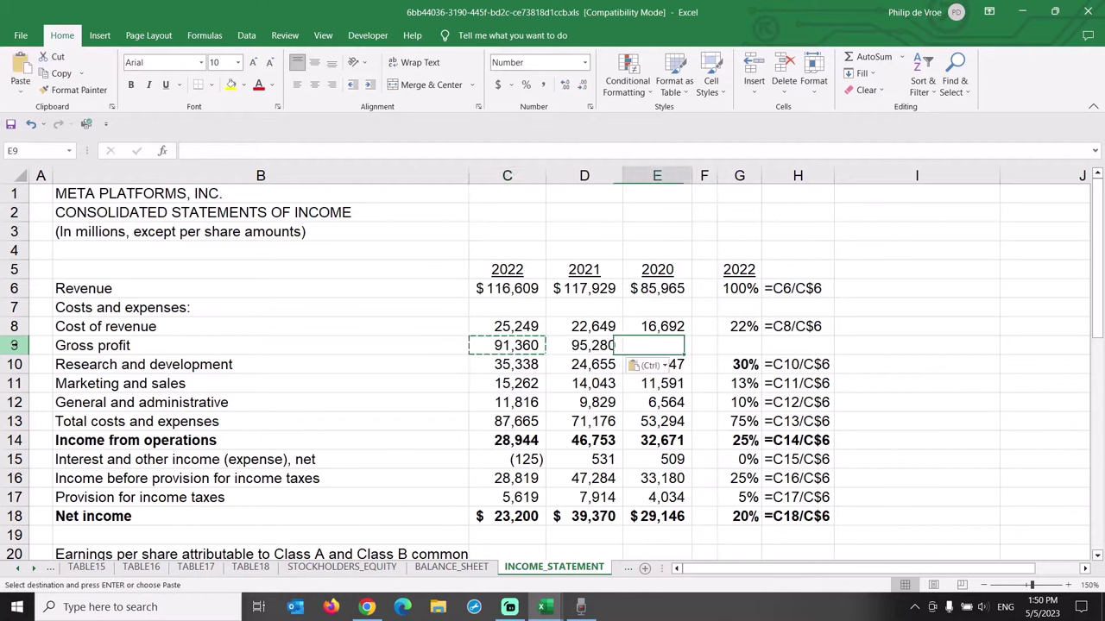
pyautogui.hotkey('ctrl', 'v')
pyautogui.press('Escape')
# Copy the Cost of revenue share and formula text from G8:H8 into G9:H9, giving 78%
pyautogui.press('Up')
pyautogui.press('Right')
pyautogui.press('Right')
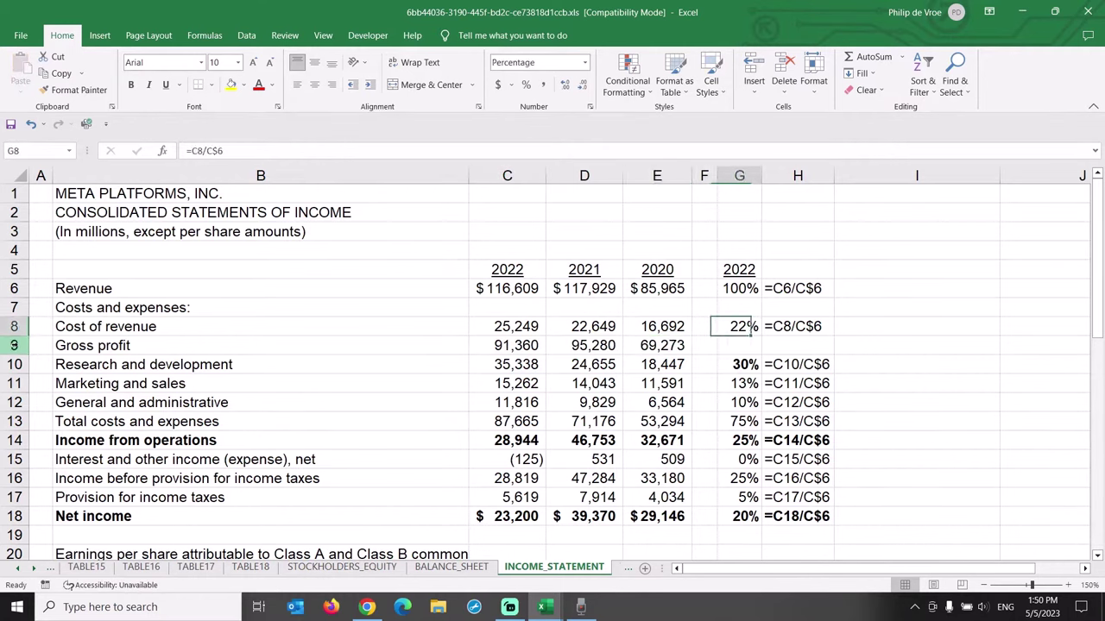
pyautogui.hotkey('shift', 'Right')
pyautogui.hotkey('ctrl', 'c')
pyautogui.press('Down')
pyautogui.hotkey('ctrl', 'v')
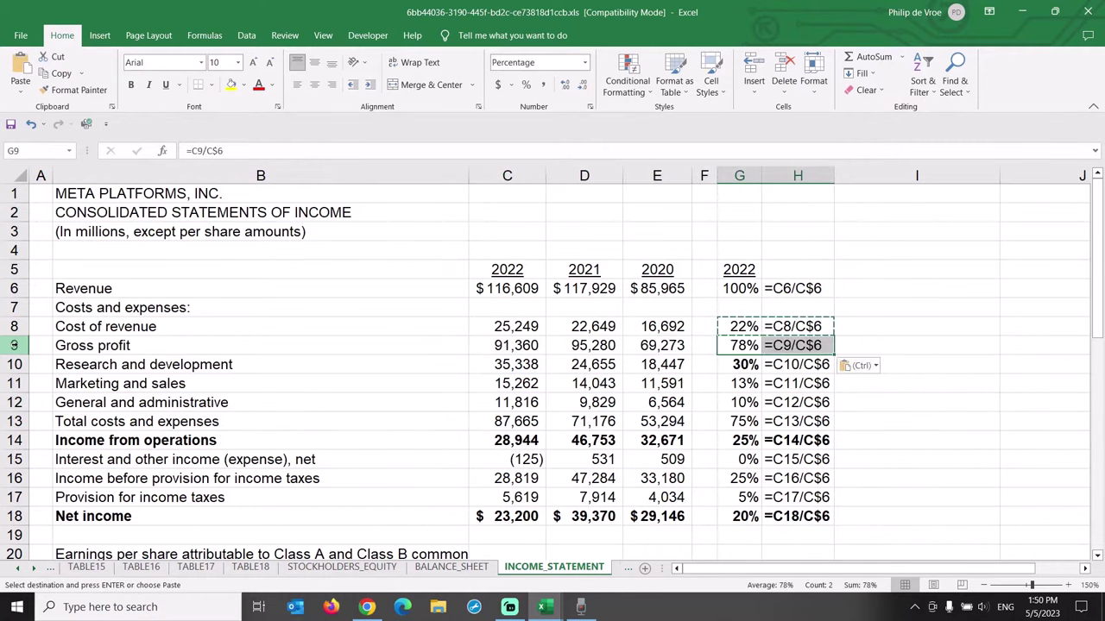
pyautogui.press('Escape')
pyautogui.press('Left')
pyautogui.press('Right')
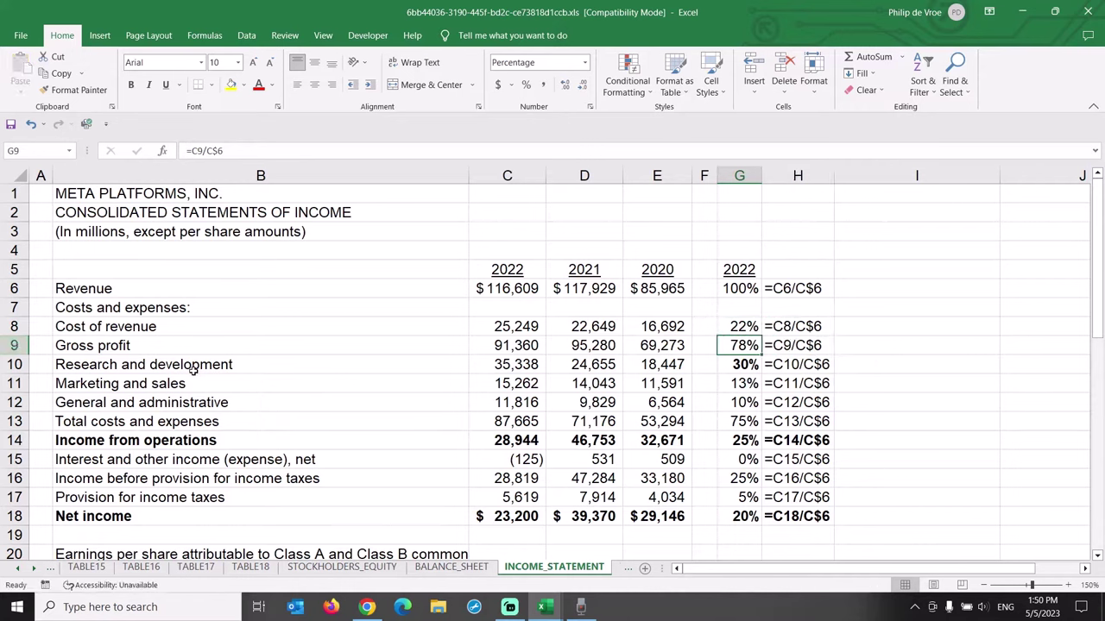
# Bold the Gross profit row 9, then select it together with rows 14 and 18
pyautogui.click(13, 345)
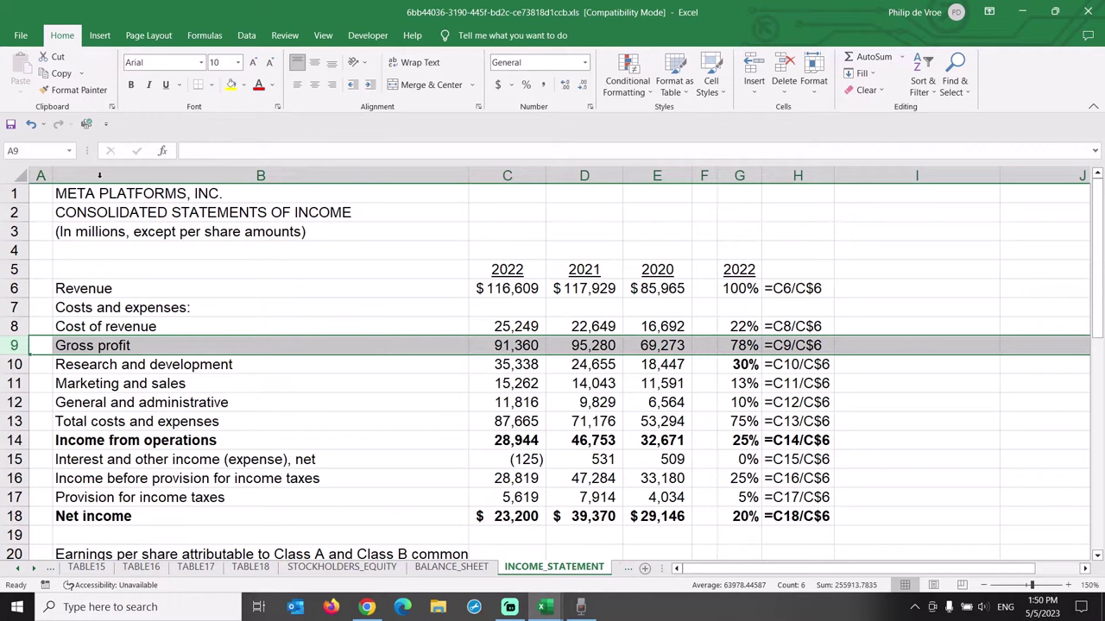
pyautogui.click(131, 84)
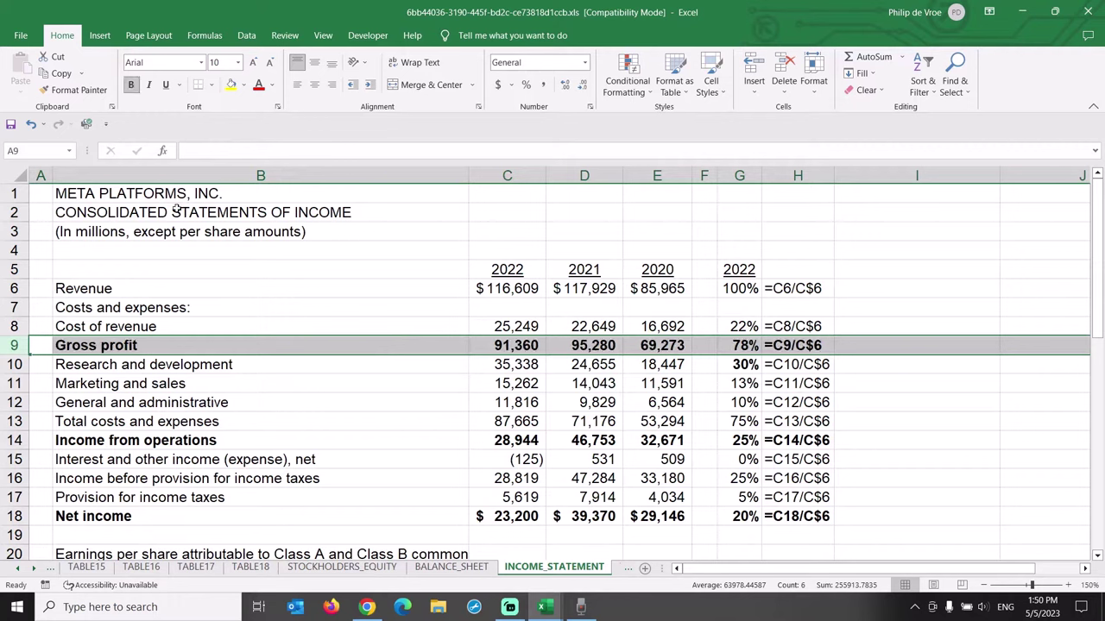
pyautogui.keyDown('ctrl'); pyautogui.click(19, 440); pyautogui.keyUp('ctrl')
pyautogui.keyDown('ctrl'); pyautogui.click(14, 517); pyautogui.keyUp('ctrl')
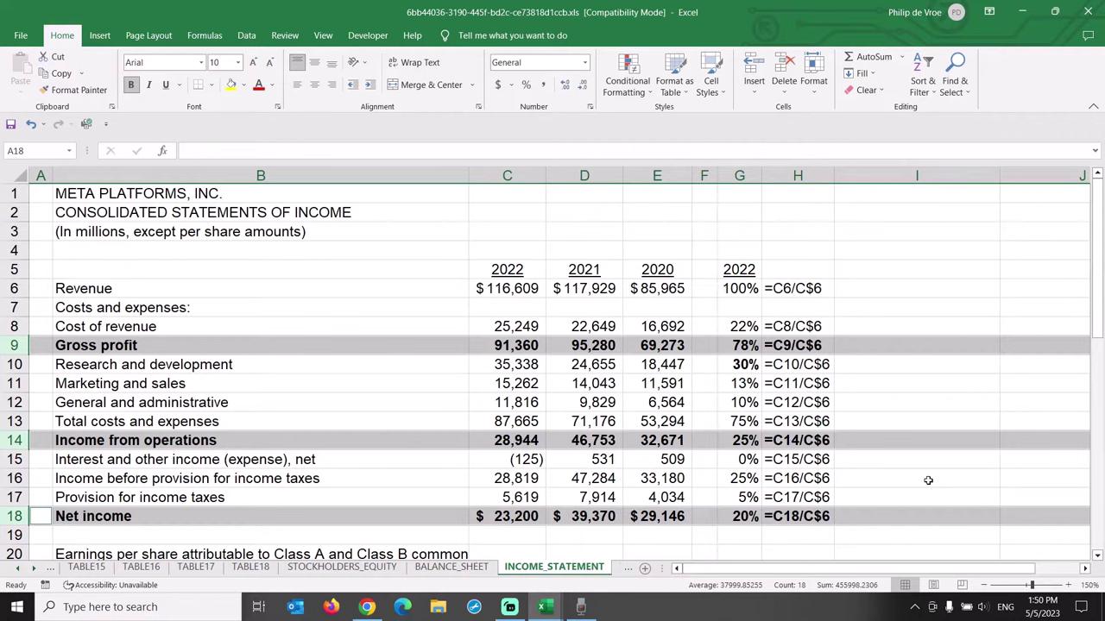
# Insert a new row above Net income labelled Effective tax rate
pyautogui.click(18, 517)
pyautogui.hotkey('ctrl', 'shift', '+')
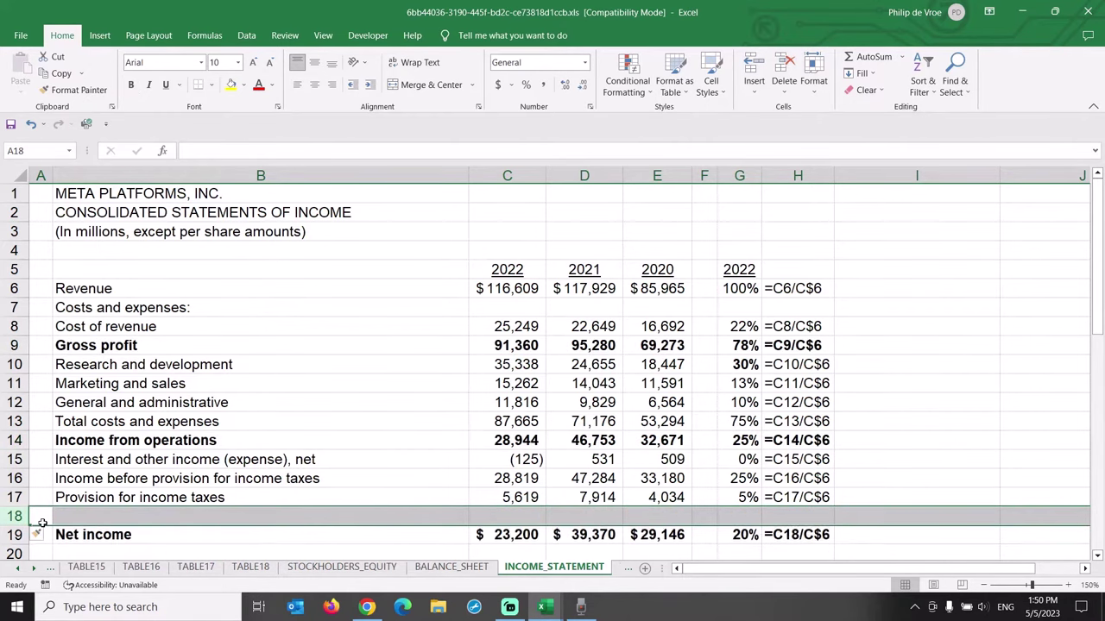
pyautogui.press('Right')
pyautogui.write('E')
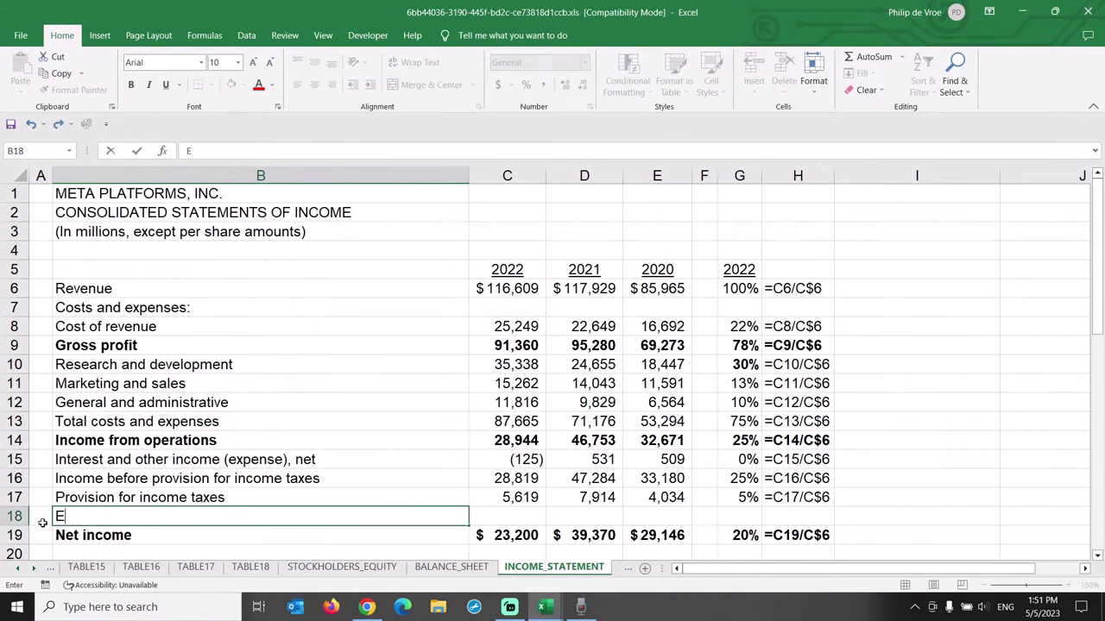
pyautogui.write('ffective tax rate')
pyautogui.press('Tab')
# Enter =C17/C16 for the 2022 effective tax rate and format it as a percentage
pyautogui.write('=')
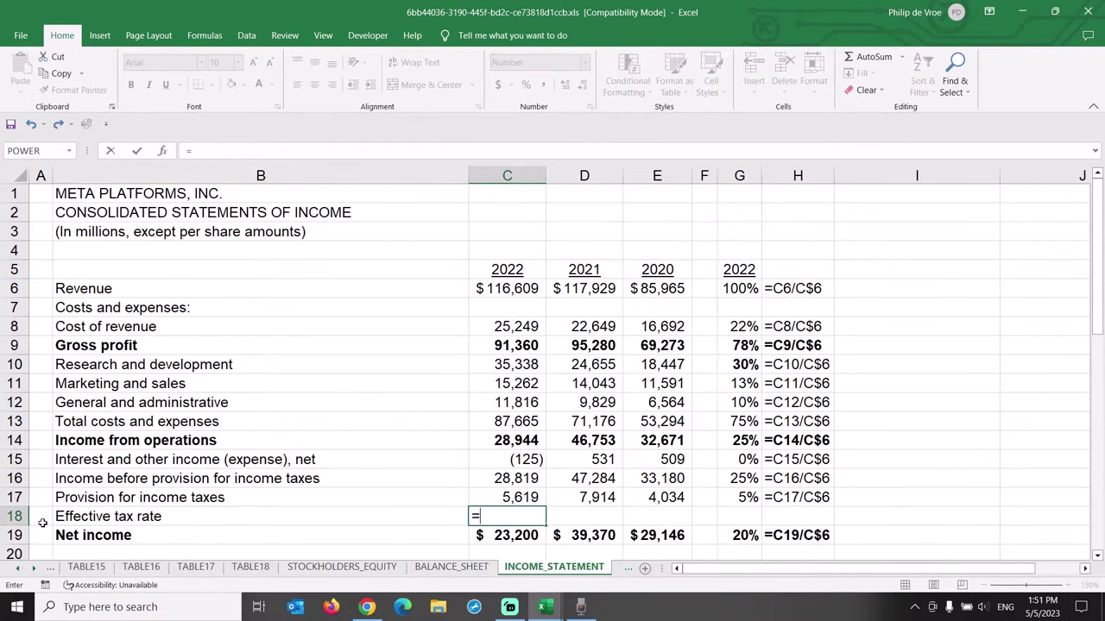
pyautogui.press('Up')
pyautogui.write('/')
pyautogui.press('Up')
pyautogui.press('Up')
pyautogui.press('Return')
pyautogui.press('Up')
pyautogui.press('Right')
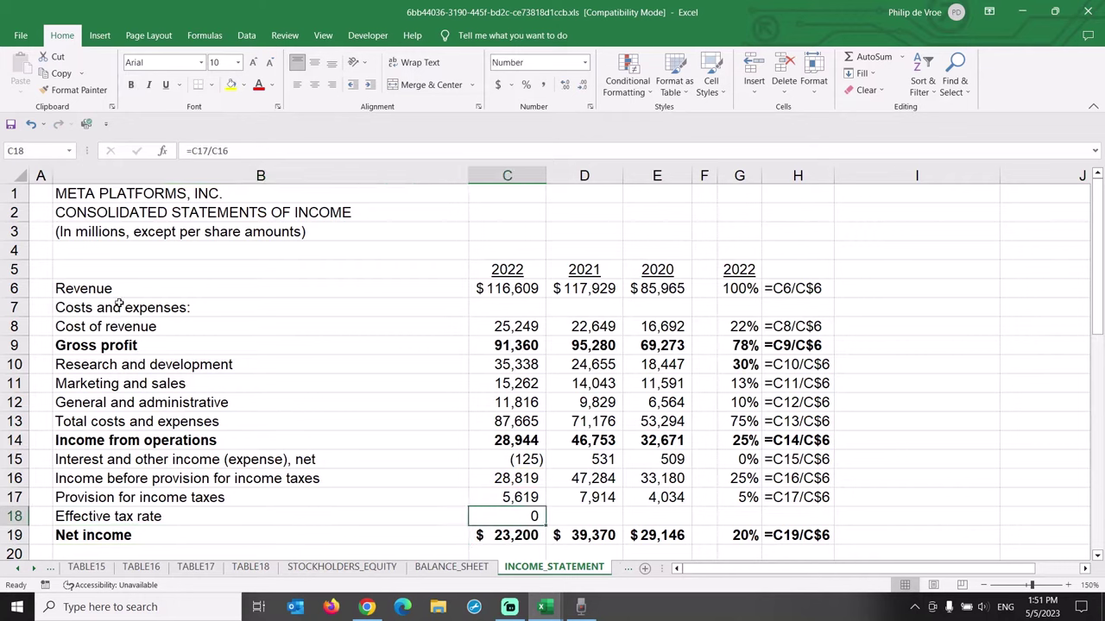
pyautogui.click(525, 84)
# Copy the tax rate formula into D18 and E18, giving 17% and 12%
pyautogui.hotkey('ctrl', 'c')
pyautogui.press('Right')
pyautogui.hotkey('ctrl', 'v')
pyautogui.press('Right')
pyautogui.hotkey('ctrl', 'v')
pyautogui.press('Escape')
pyautogui.click(501, 516)
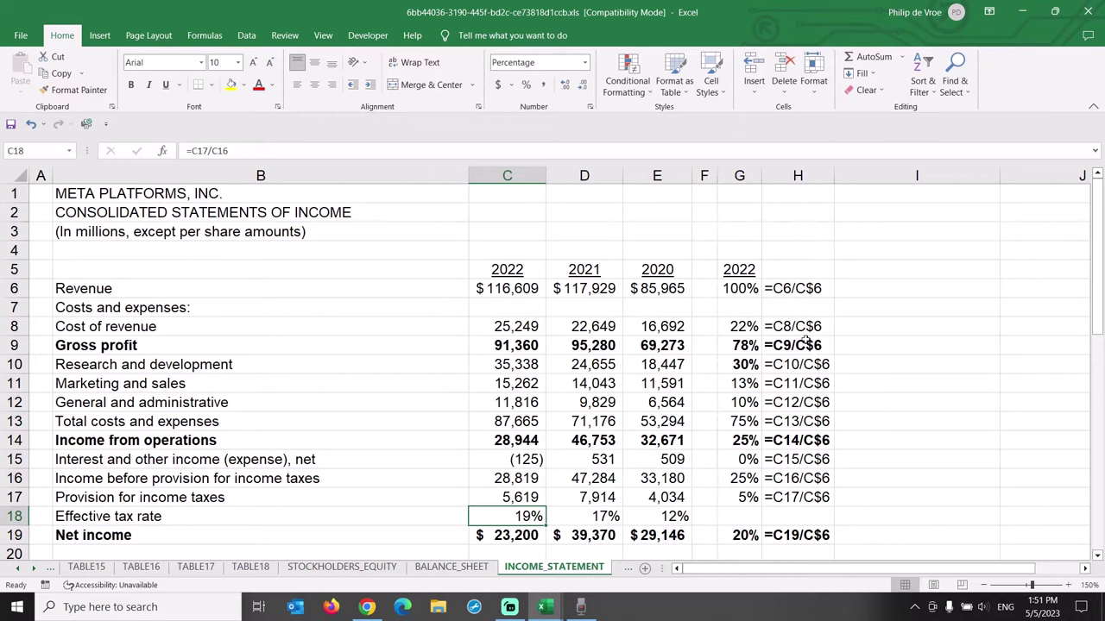
# Copy the 2022 percentage column G into columns H and I
pyautogui.click(739, 175)
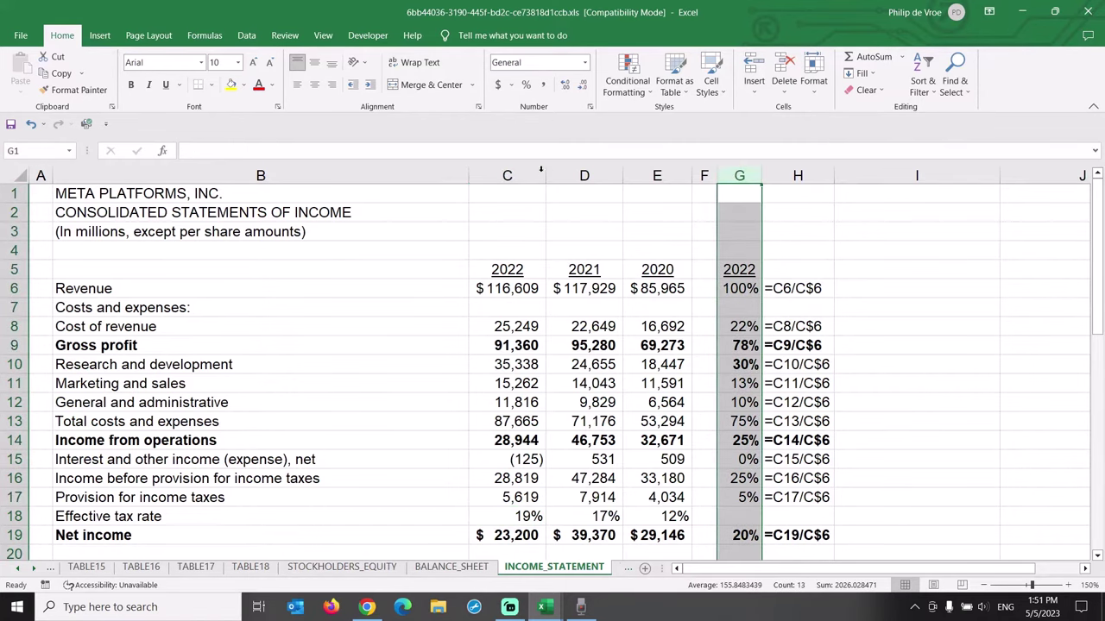
pyautogui.keyDown('ctrl'); pyautogui.click(507, 176); pyautogui.keyUp('ctrl')
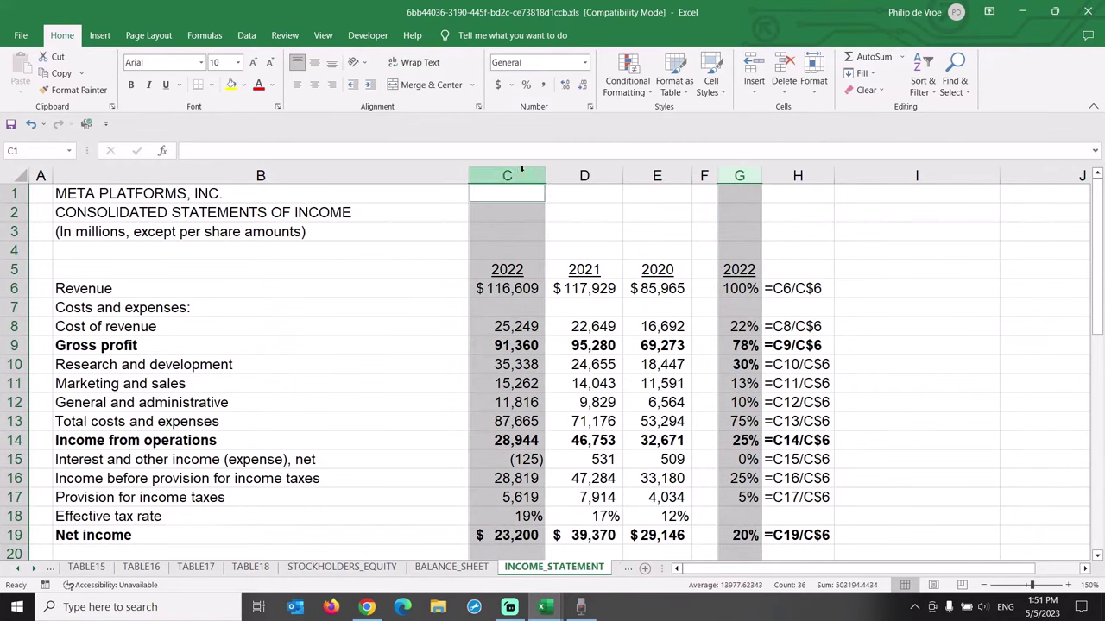
pyautogui.click(933, 389)
pyautogui.click(739, 175)
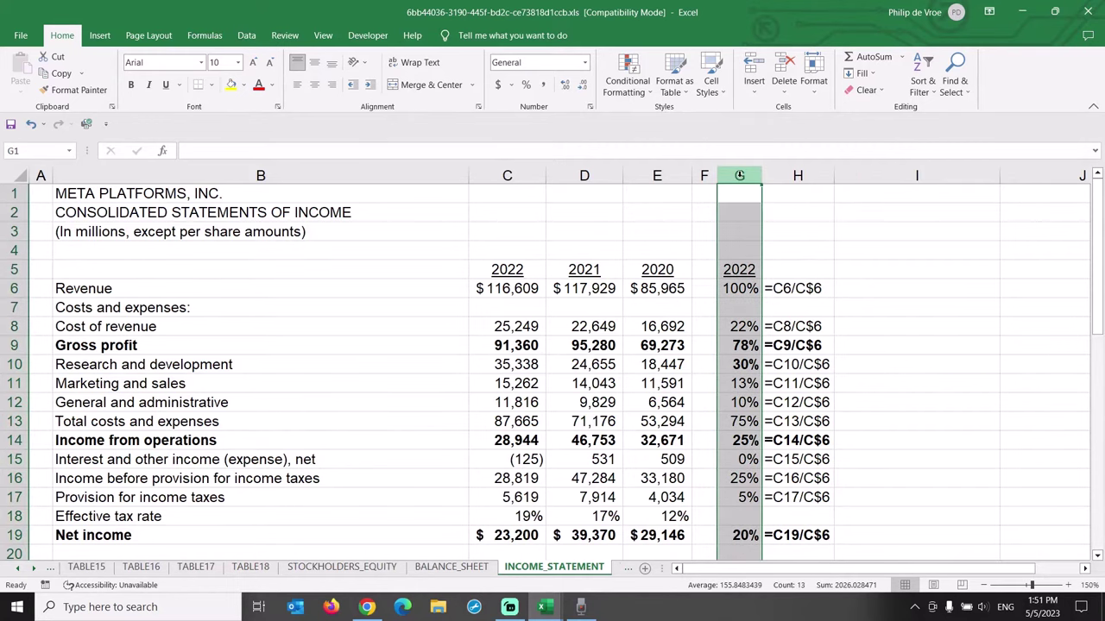
pyautogui.hotkey('ctrl', 'c')
pyautogui.click(817, 175)
pyautogui.hotkey('ctrl', 'v')
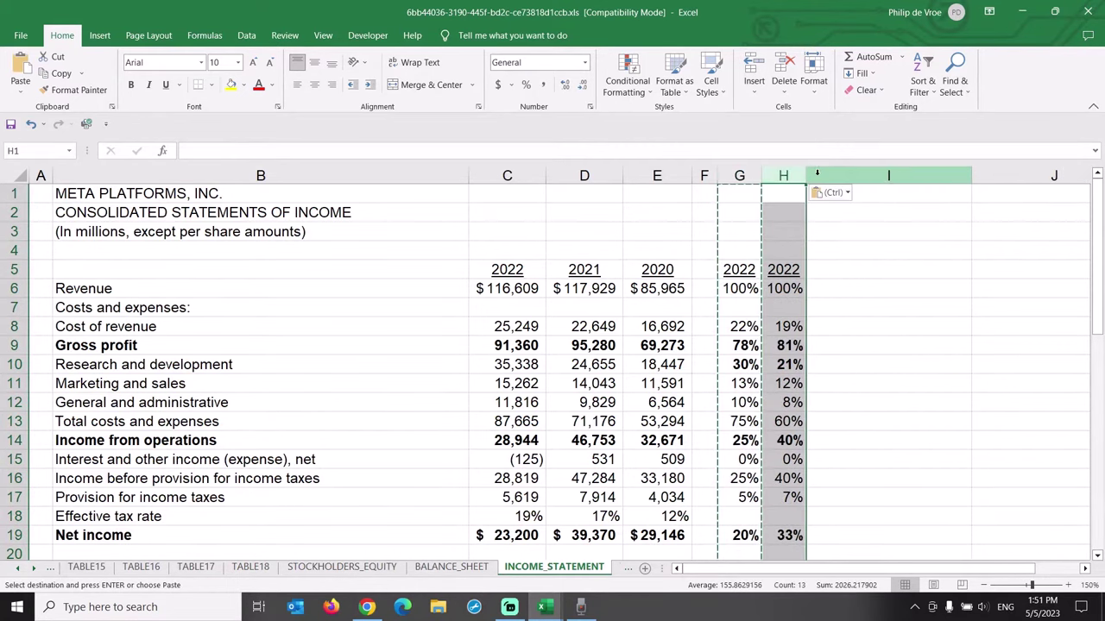
pyautogui.click(817, 175)
pyautogui.hotkey('ctrl', 'v')
# Change the column H heading to 2021 and the column I heading to 2020
pyautogui.click(783, 269)
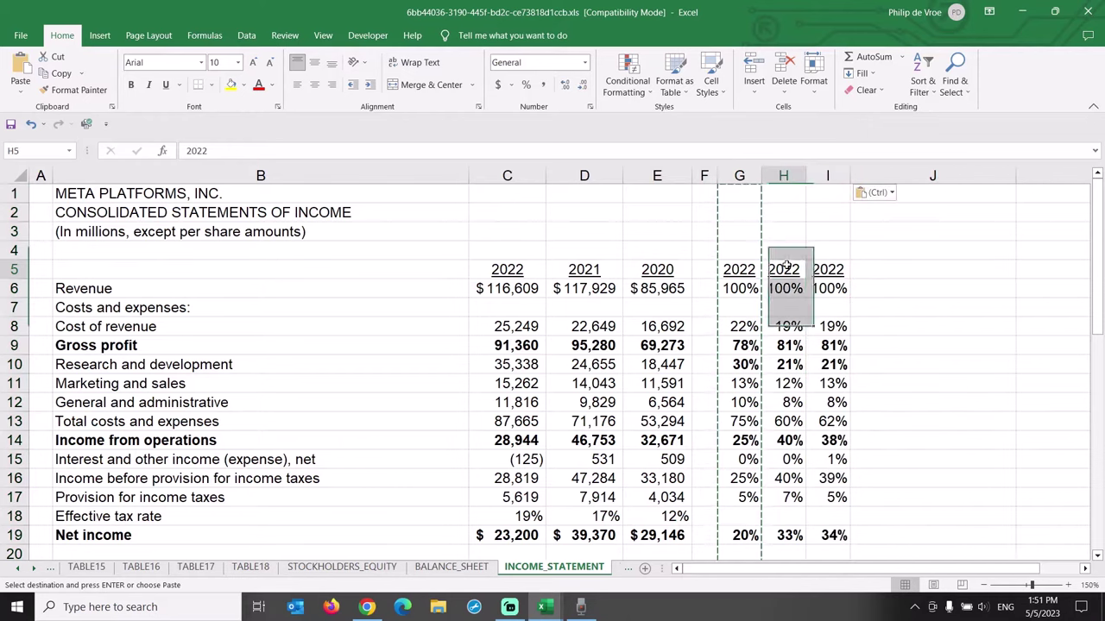
pyautogui.click(485, 154)
pyautogui.press('BackSpace')
pyautogui.write('1')
pyautogui.press('Tab')
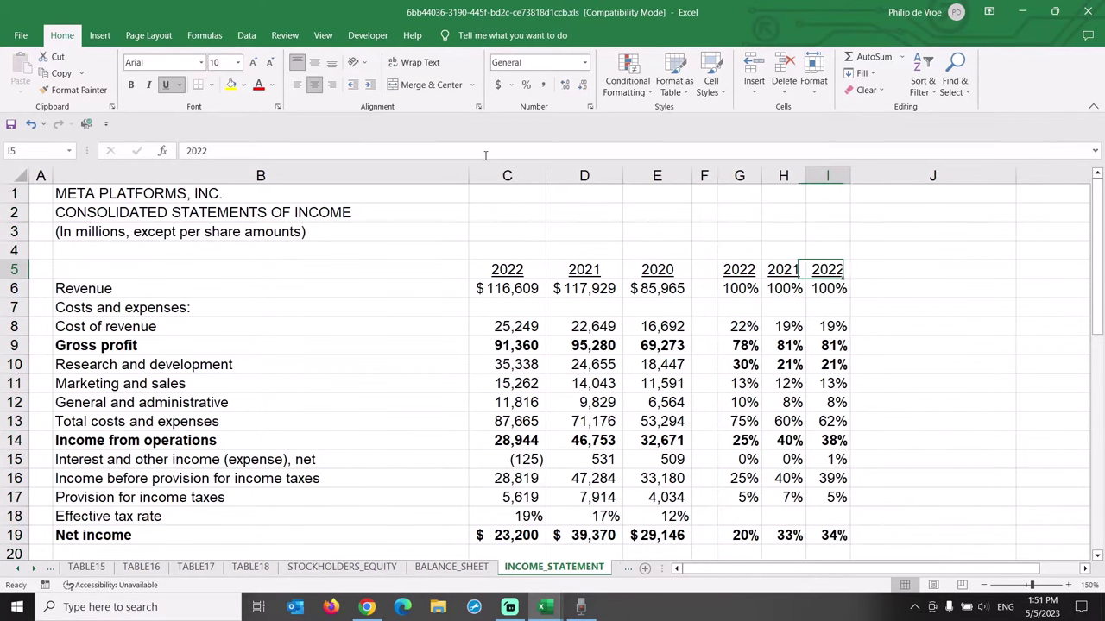
pyautogui.click(480, 153)
pyautogui.press('BackSpace')
pyautogui.write('0')
pyautogui.press('Return')
pyautogui.click(781, 324)
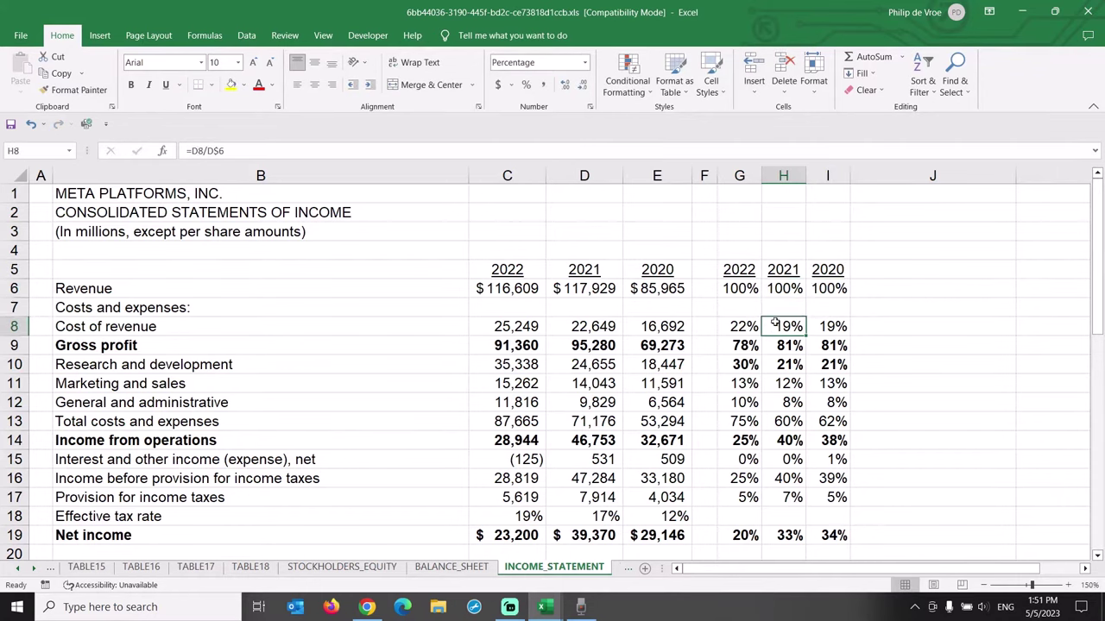
# Trace the precedents of the H8 and I14 percentages, remove the arrows, and select spacer column F
pyautogui.click(204, 35)
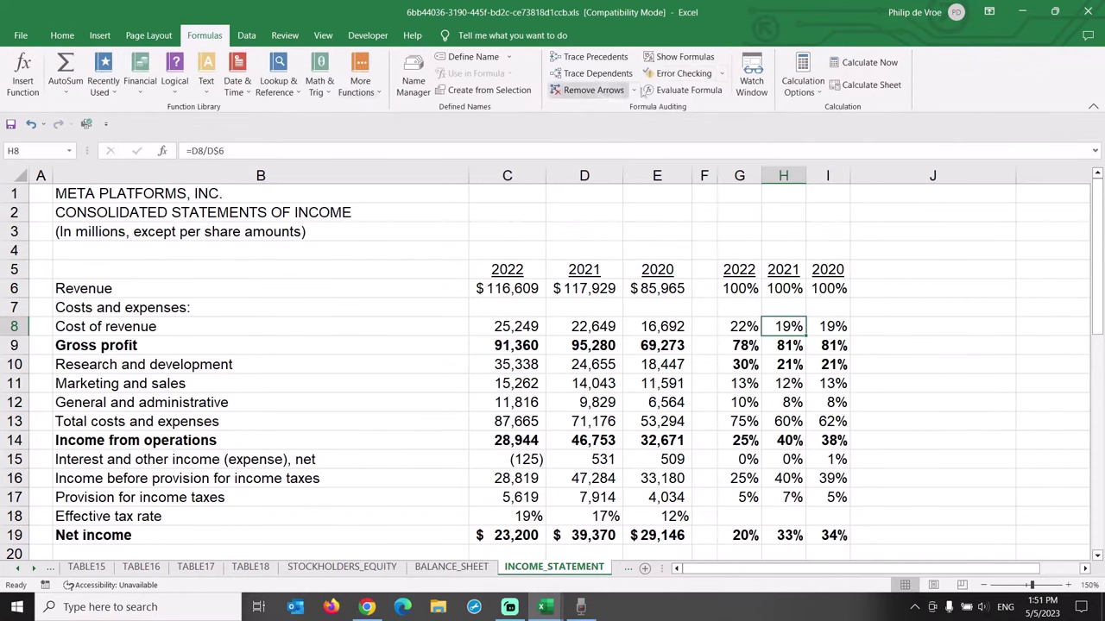
pyautogui.click(615, 57)
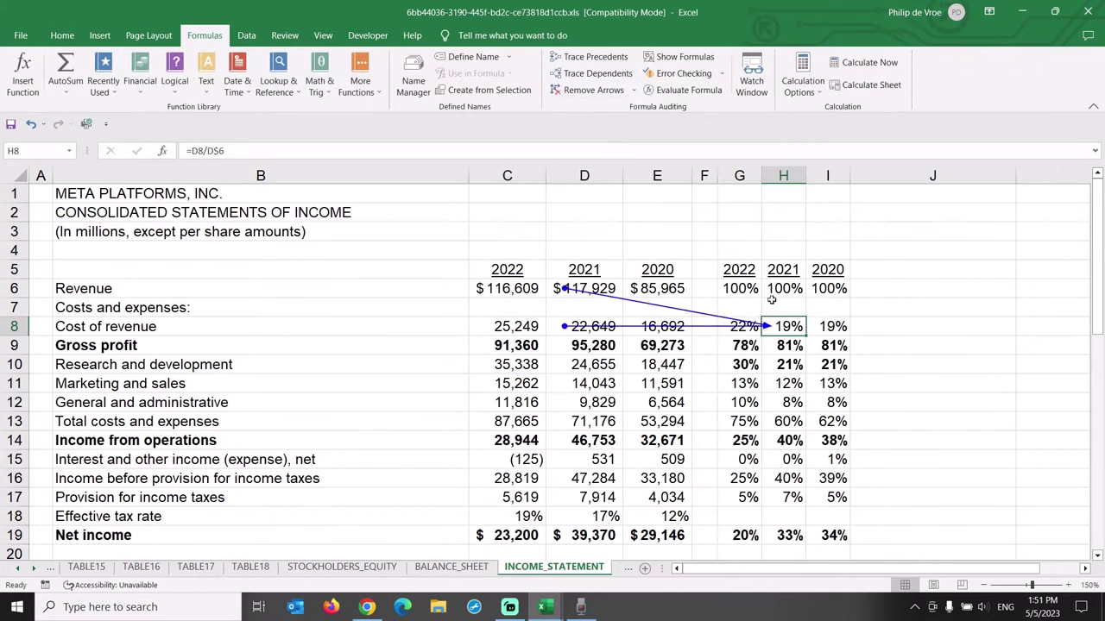
pyautogui.click(830, 438)
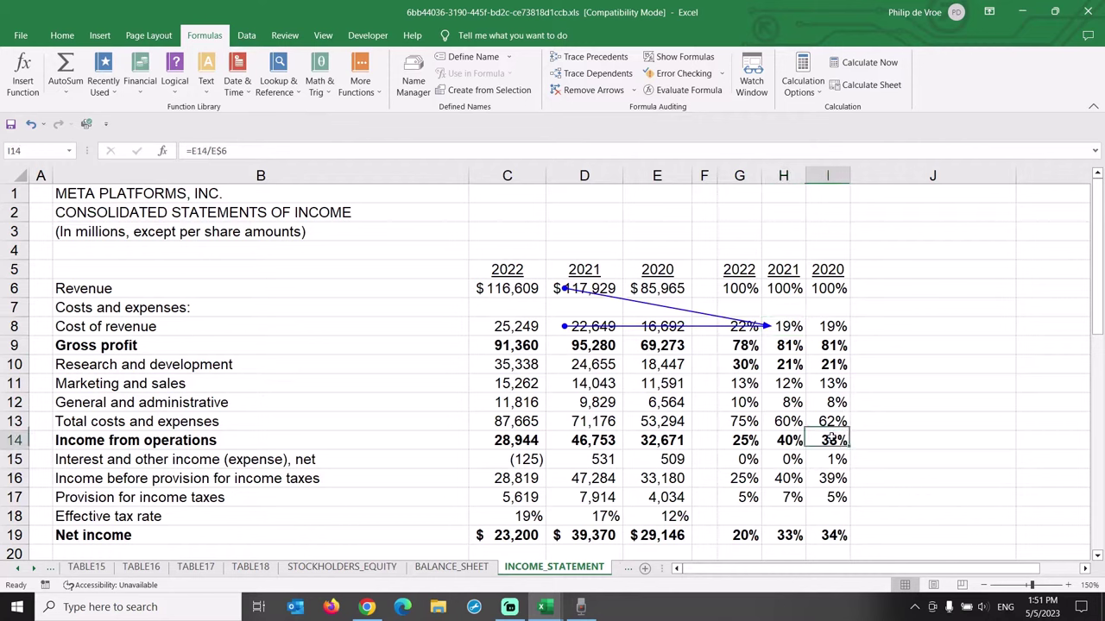
pyautogui.click(595, 57)
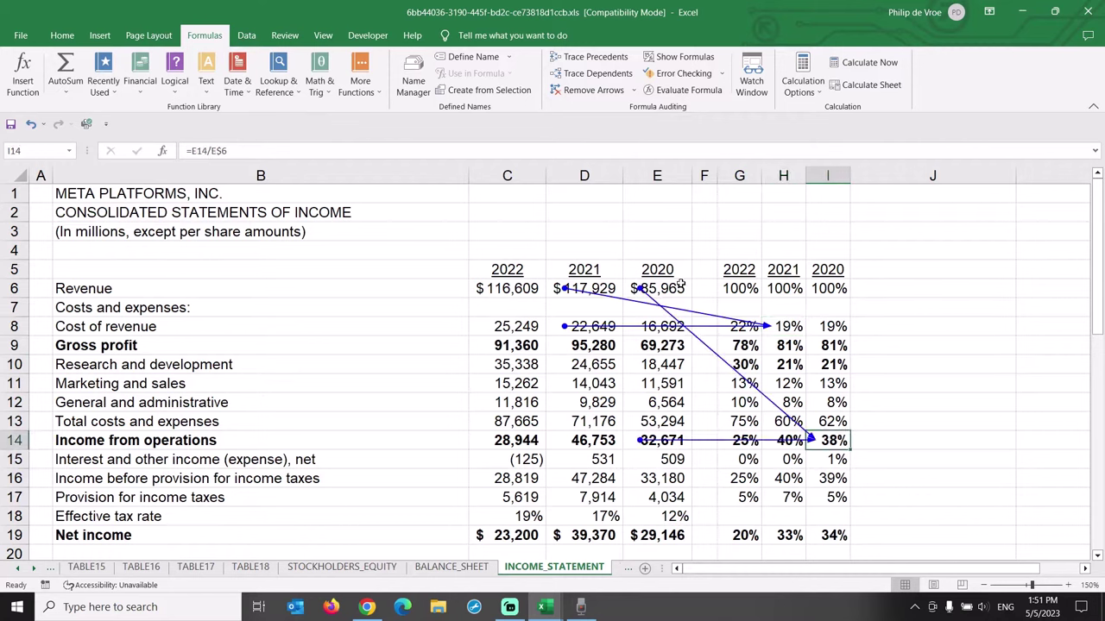
pyautogui.click(600, 91)
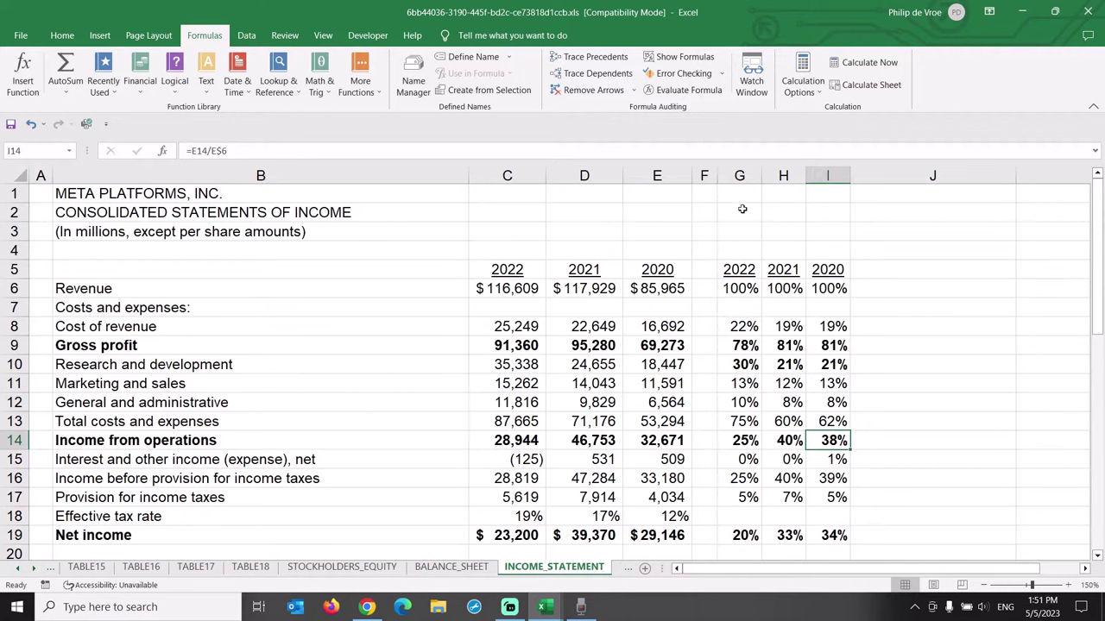
pyautogui.click(704, 177)
# Copy column F and paste its width onto column J as a narrow spacer
pyautogui.hotkey('ctrl', 'c')
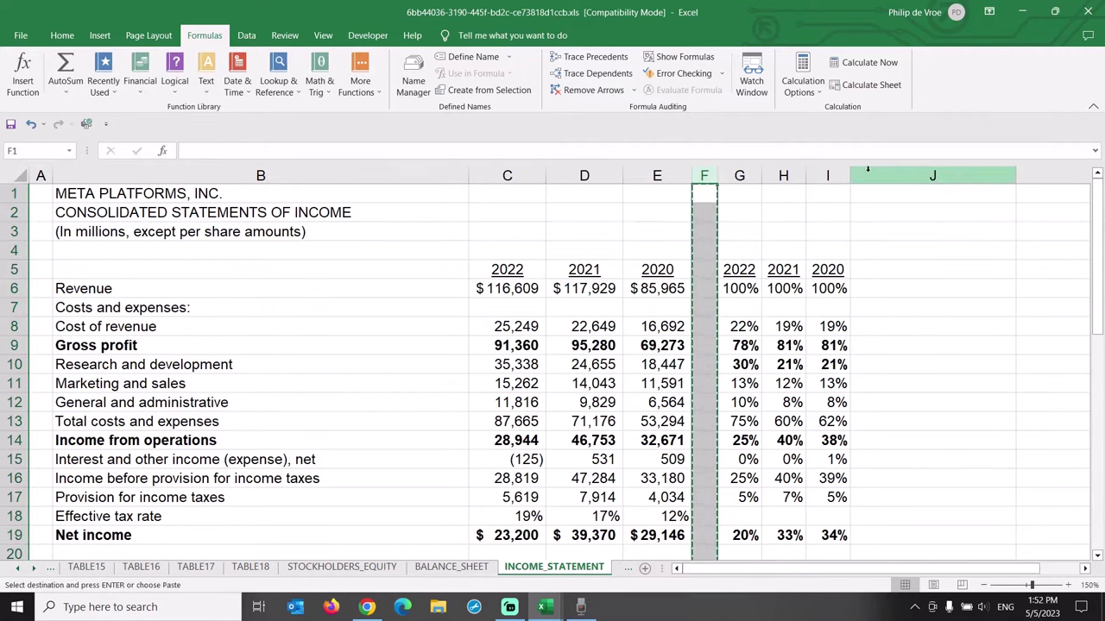
pyautogui.click(863, 176)
pyautogui.hotkey('ctrl', 'v')
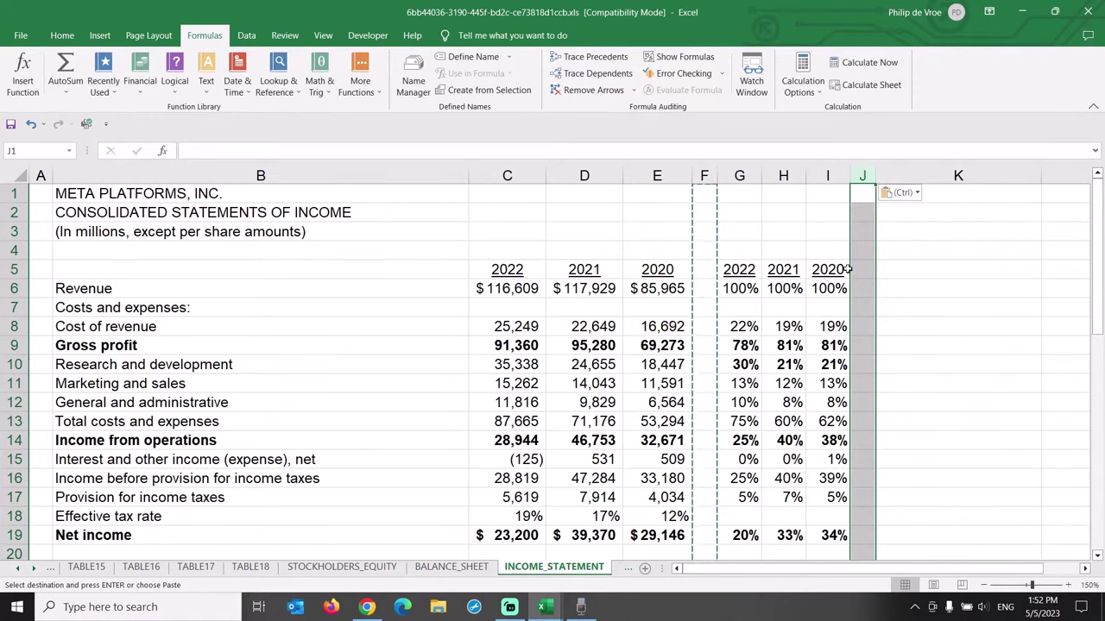
pyautogui.press('Escape')
# Review the Income from operations and Net income percentages and the 2022/2021 percent columns G:H
pyautogui.moveTo(793, 440); pyautogui.dragTo(812, 440)
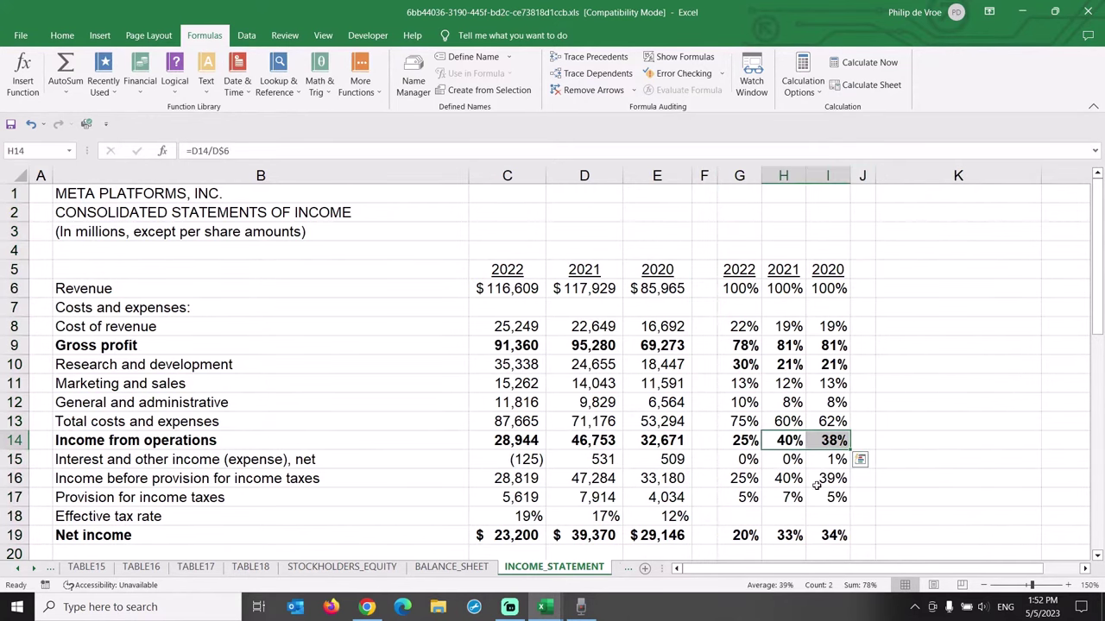
pyautogui.keyDown('ctrl'); pyautogui.moveTo(793, 536); pyautogui.dragTo(834, 535); pyautogui.keyUp('ctrl')
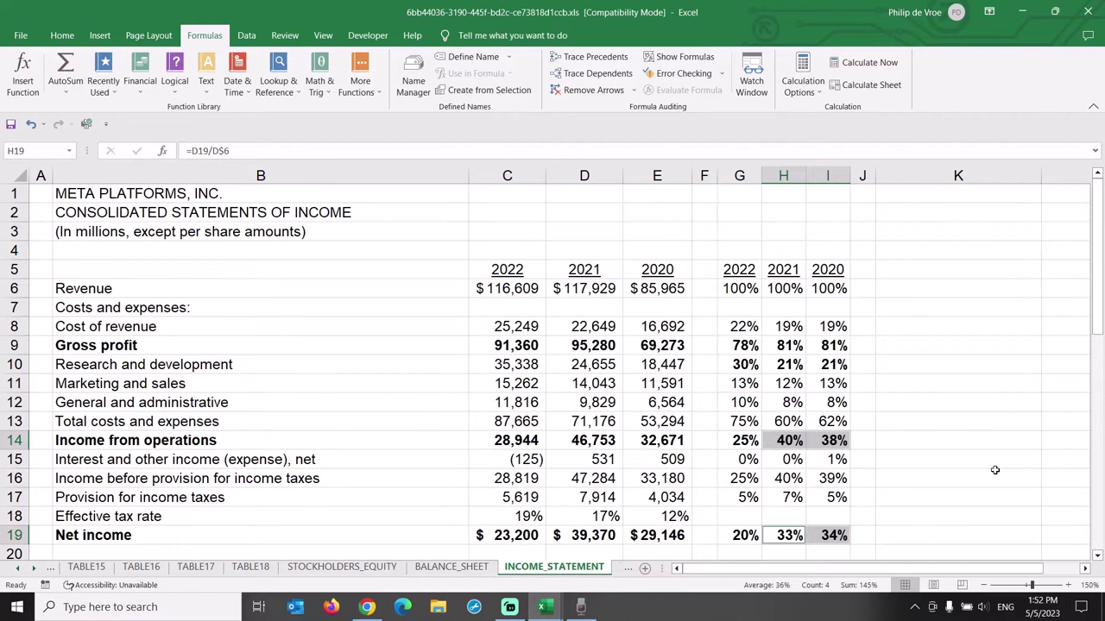
pyautogui.moveTo(739, 178); pyautogui.dragTo(766, 182)
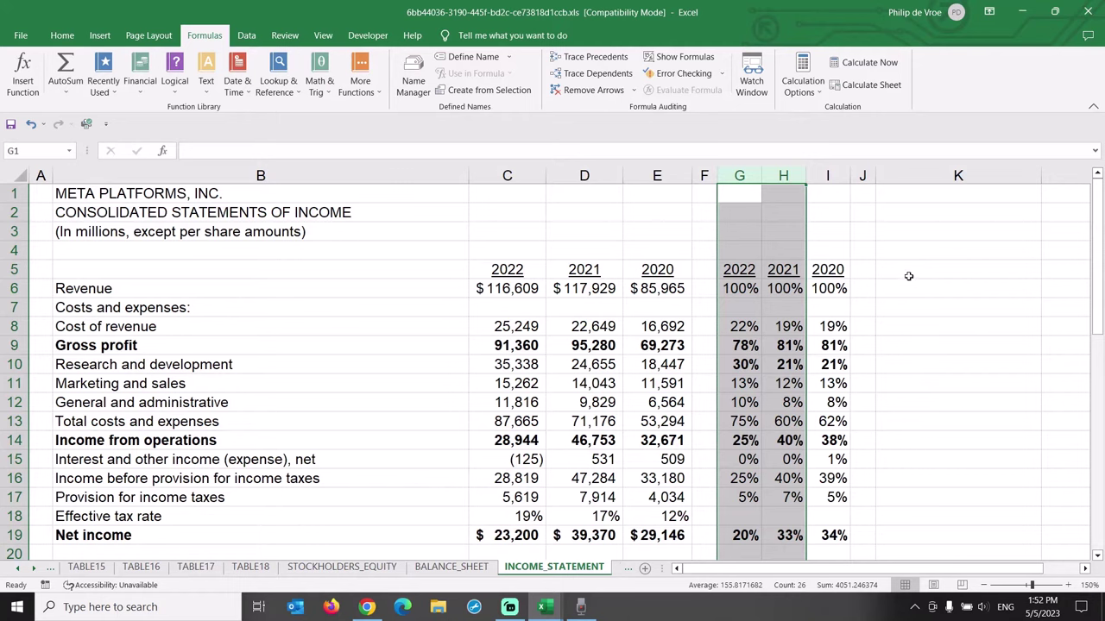
# Head column K with 'V%-points' in K4 and '2022 vs 2021' in K5, and narrow it
pyautogui.click(909, 250)
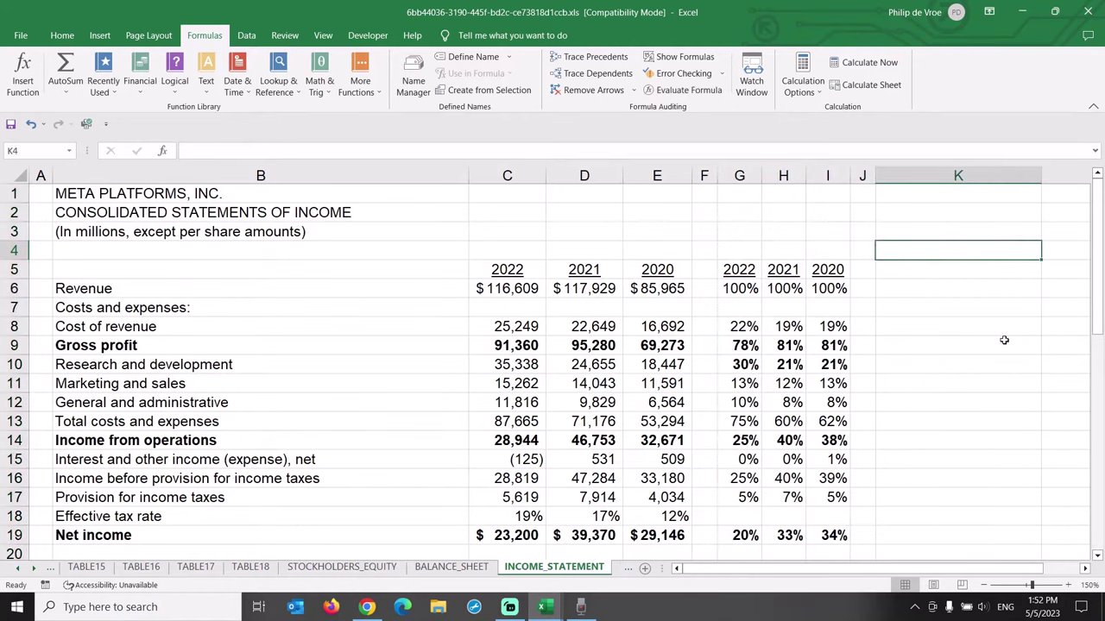
pyautogui.write('V%-points')
pyautogui.press('Return')
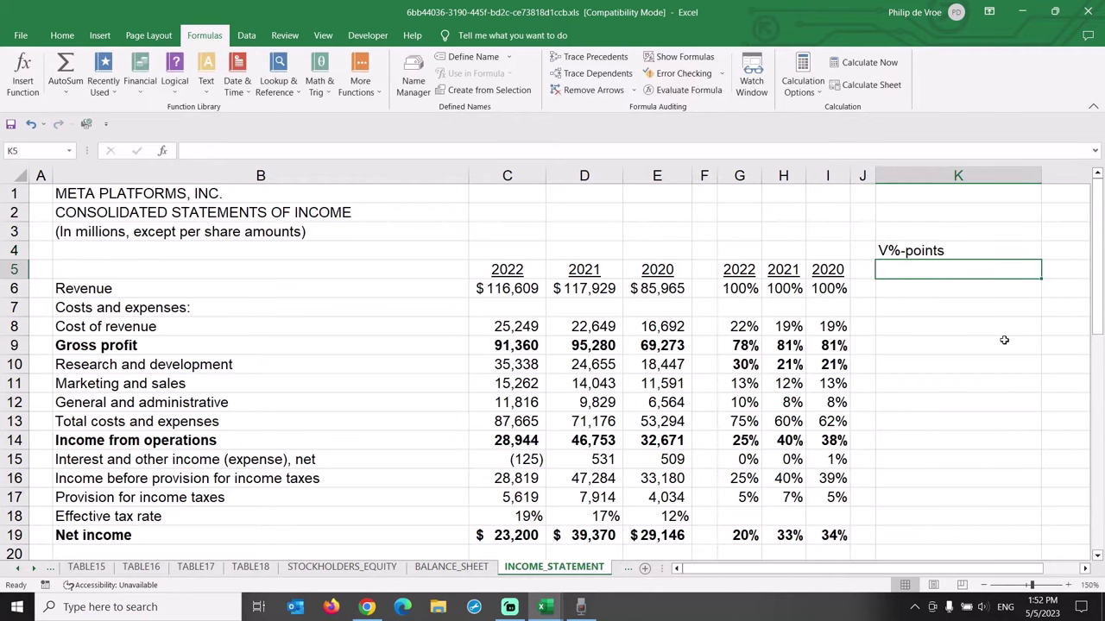
pyautogui.write('2022 vs 20')
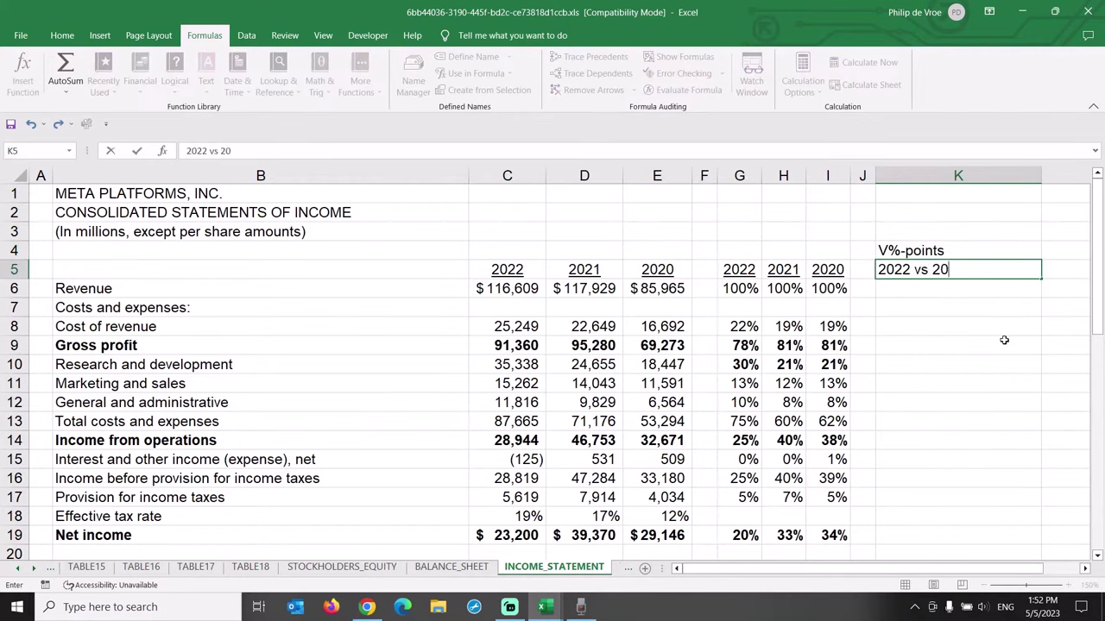
pyautogui.write('21')
pyautogui.press('Return')
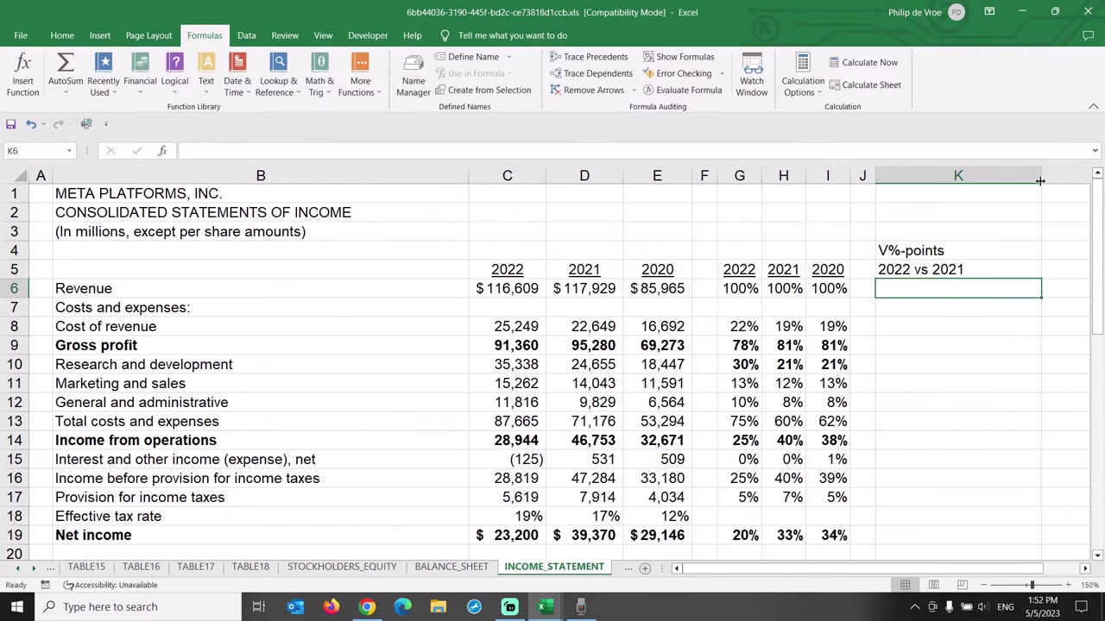
pyautogui.moveTo(1040, 180); pyautogui.dragTo(968, 180)
# Enter the Revenue variance formula =G6-H6 in K6
pyautogui.click(915, 323)
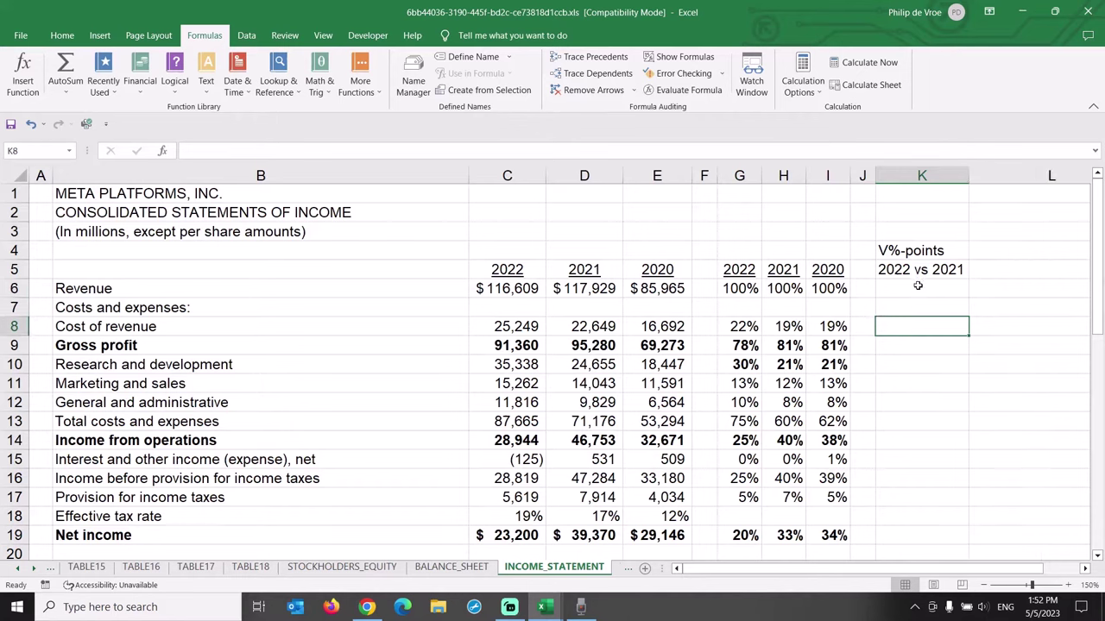
pyautogui.click(918, 286)
pyautogui.write('=')
pyautogui.press('Left')
pyautogui.press('Left')
pyautogui.press('Left')
pyautogui.write('-')
pyautogui.press('Left')
pyautogui.press('Left')
pyautogui.press('Left')
pyautogui.press('Return')
# Copy the K6 variance formula into K8:K17 and the Net income row K19
pyautogui.press('Up')
pyautogui.hotkey('ctrl', 'c')
pyautogui.press('Down')
pyautogui.press('Down')
pyautogui.hotkey('shift', 'Down')
pyautogui.hotkey('shift', 'Down')
pyautogui.hotkey('shift', 'Down')
pyautogui.hotkey('shift', 'Down')
pyautogui.hotkey('shift', 'Down')
pyautogui.hotkey('shift', 'Down')
pyautogui.hotkey('shift', 'Down')
pyautogui.hotkey('shift', 'Down')
pyautogui.hotkey('shift', 'Down')
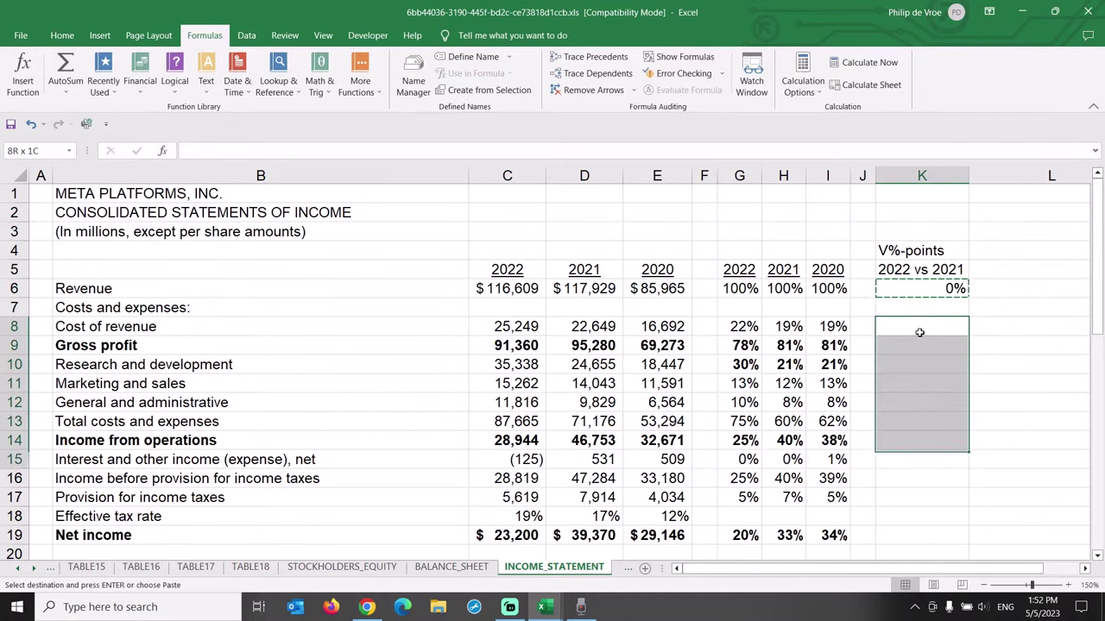
pyautogui.hotkey('ctrl', 'v')
pyautogui.press('Down')
pyautogui.press('Down')
pyautogui.press('Down')
pyautogui.press('Down')
pyautogui.press('Down')
pyautogui.press('Down')
pyautogui.press('Down')
pyautogui.press('Down')
pyautogui.press('Down')
pyautogui.press('Down')
pyautogui.press('Down')
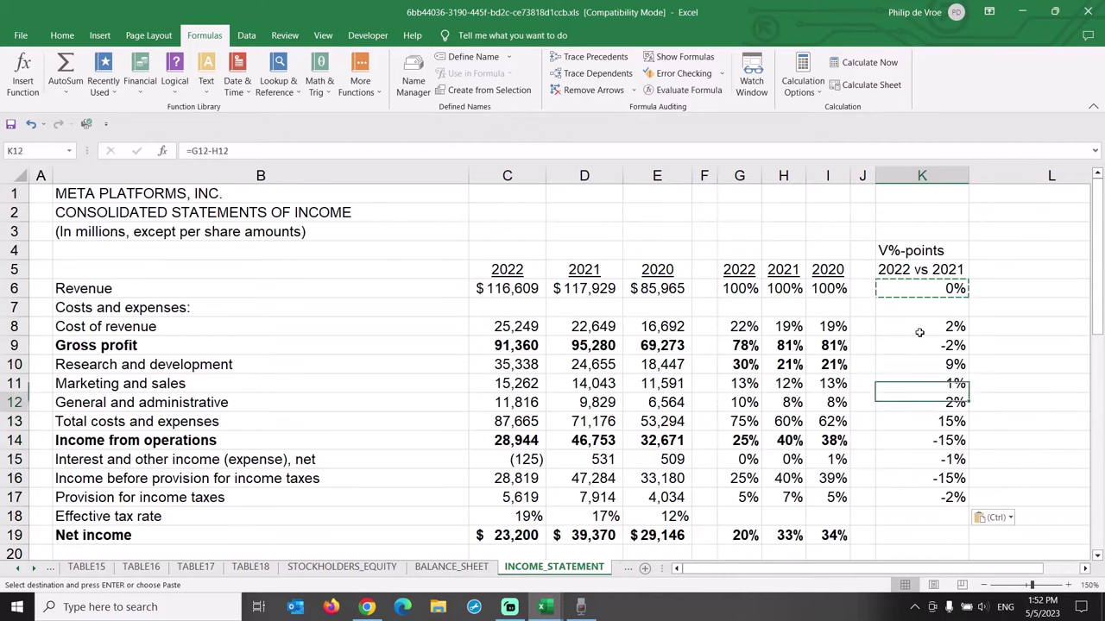
pyautogui.hotkey('ctrl', 'v')
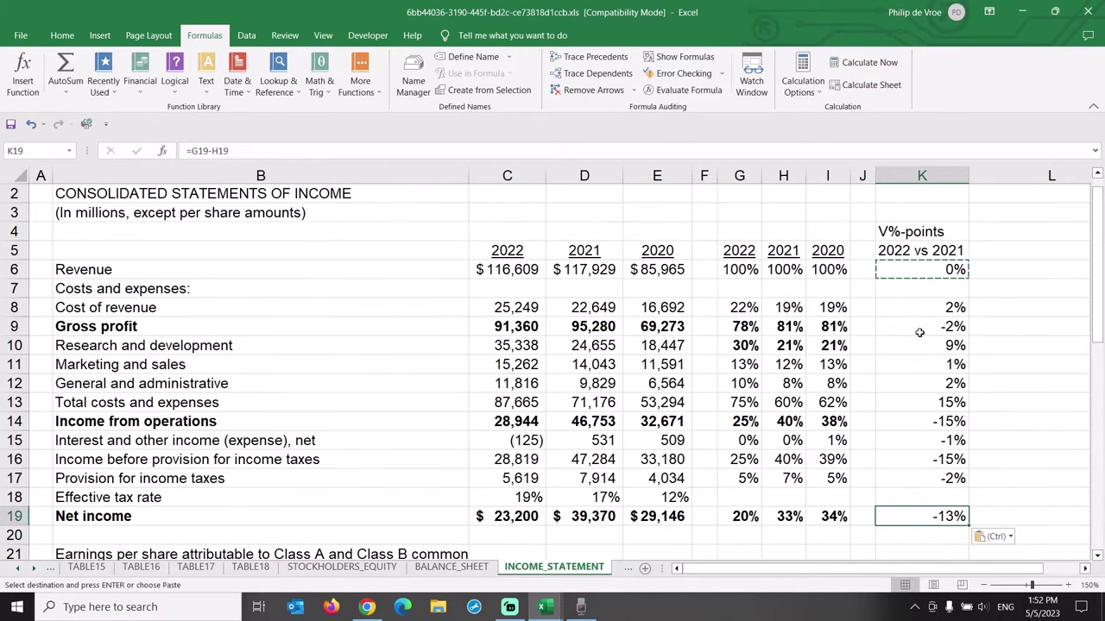
pyautogui.scroll(1, 919, 333)
pyautogui.moveTo(747, 439); pyautogui.dragTo(770, 441)
# Fill the Income from operations (G14:H14, K14) and Research and development (G10:H10, K10) cells yellow
pyautogui.keyDown('ctrl'); pyautogui.click(955, 441); pyautogui.keyUp('ctrl')
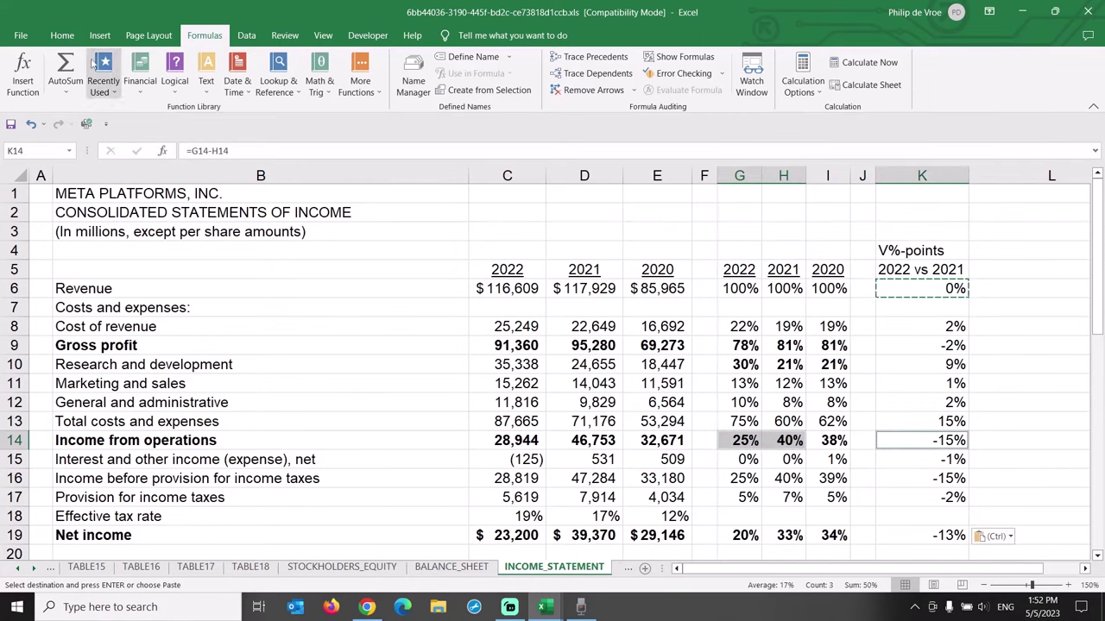
pyautogui.click(61, 35)
pyautogui.click(230, 85)
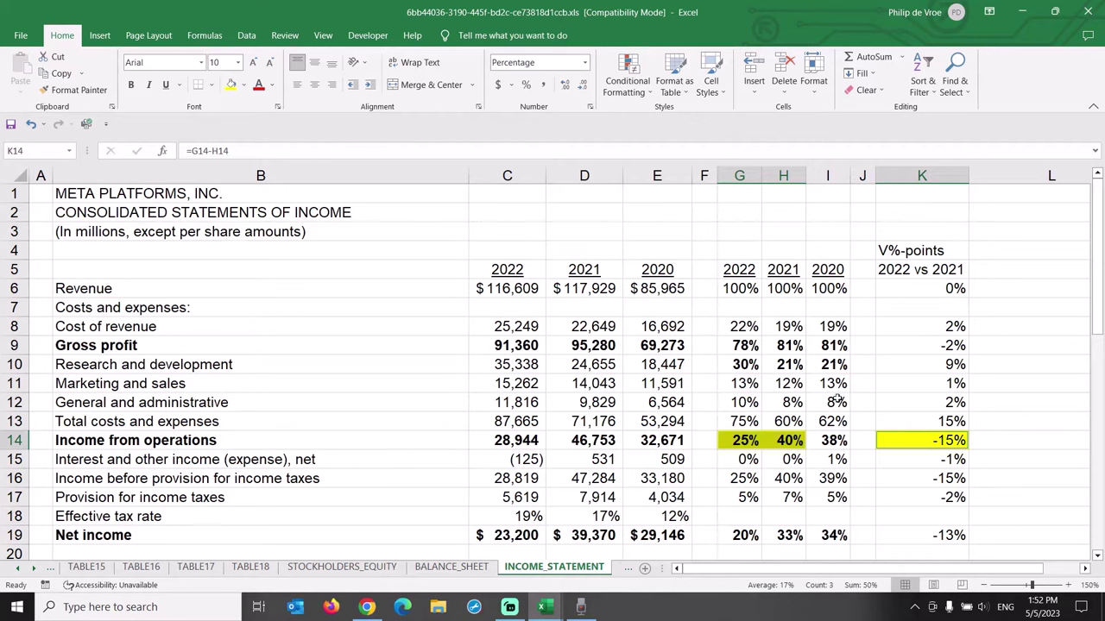
pyautogui.click(912, 366)
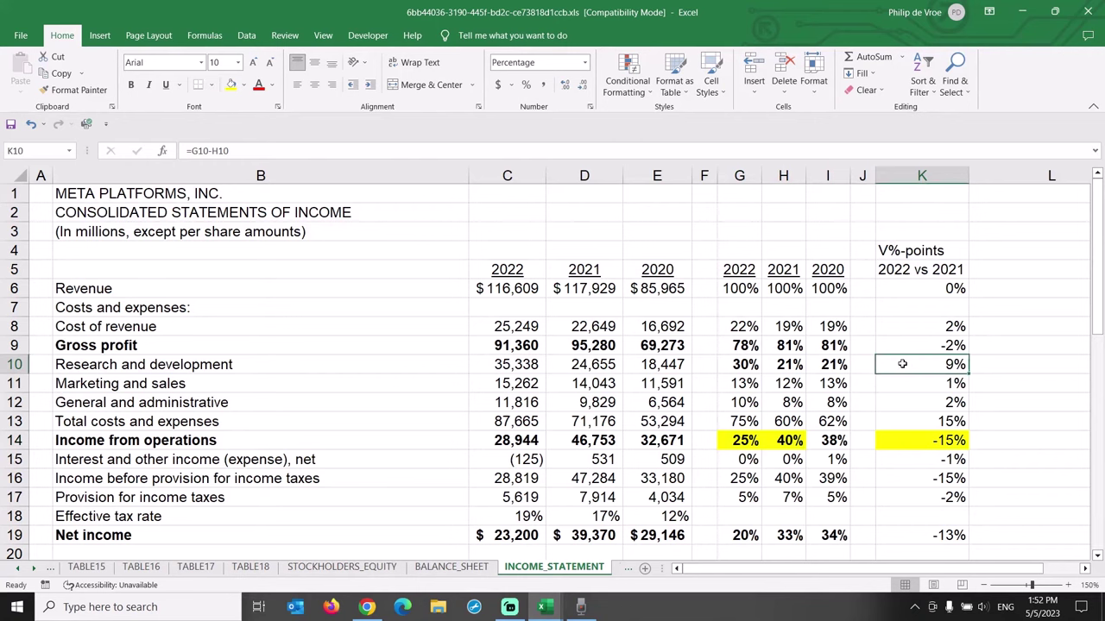
pyautogui.keyDown('ctrl'); pyautogui.click(744, 366); pyautogui.keyUp('ctrl')
pyautogui.keyDown('shift'); pyautogui.click(783, 366); pyautogui.keyUp('shift')
pyautogui.click(230, 83)
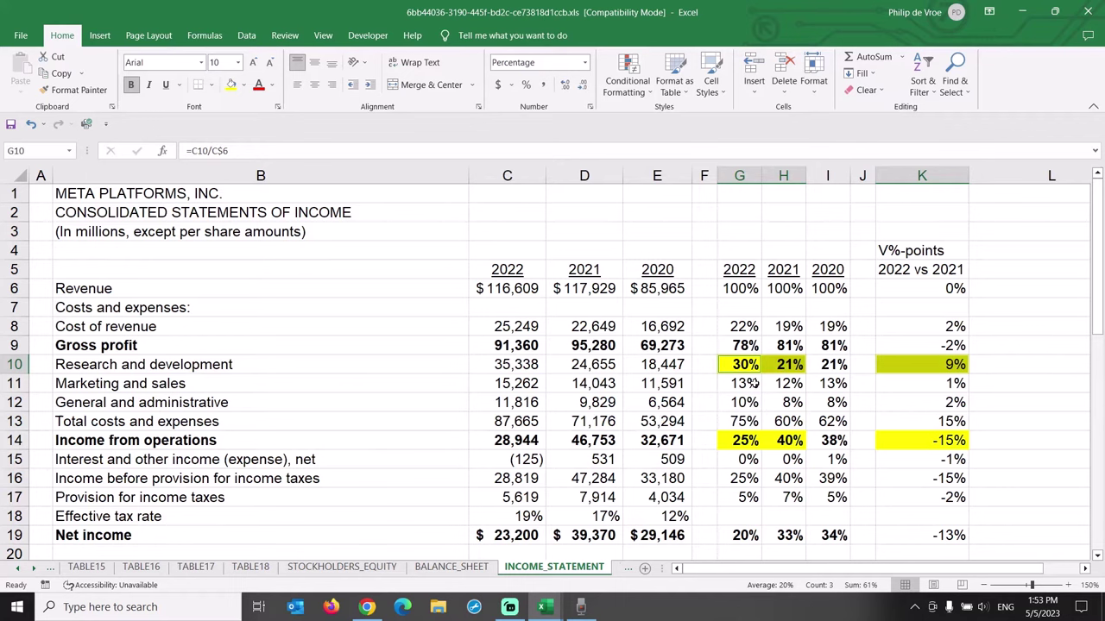
# Fill the Cost of revenue percentages G8:H8 and variance K8 yellow
pyautogui.moveTo(744, 328); pyautogui.dragTo(781, 328)
pyautogui.keyDown('ctrl'); pyautogui.click(880, 330); pyautogui.keyUp('ctrl')
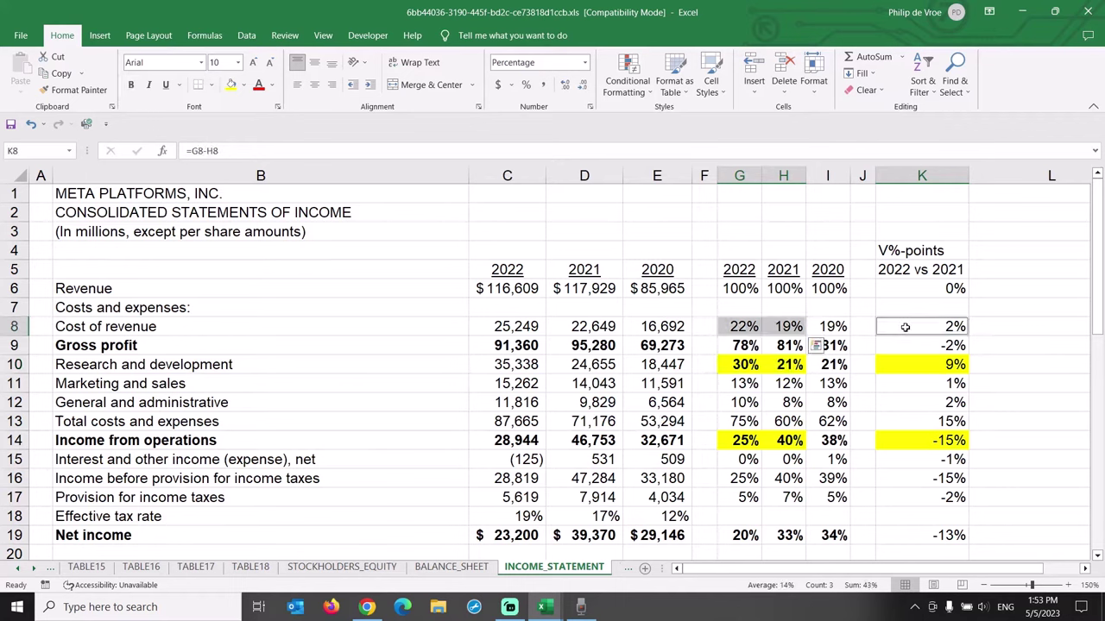
pyautogui.click(230, 83)
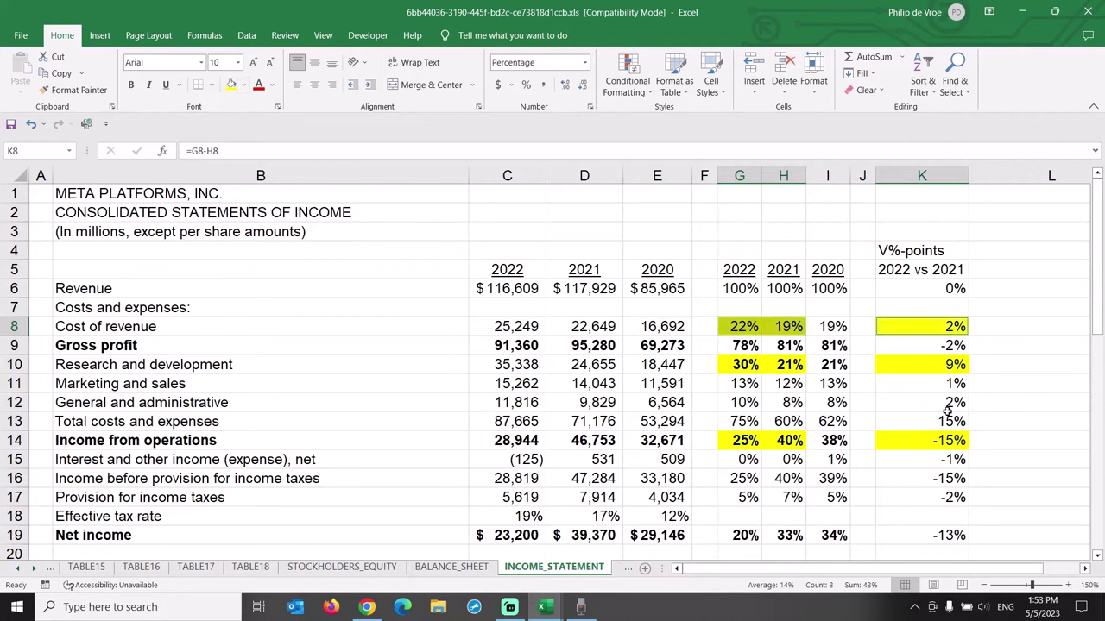
pyautogui.moveTo(742, 368); pyautogui.dragTo(781, 366)
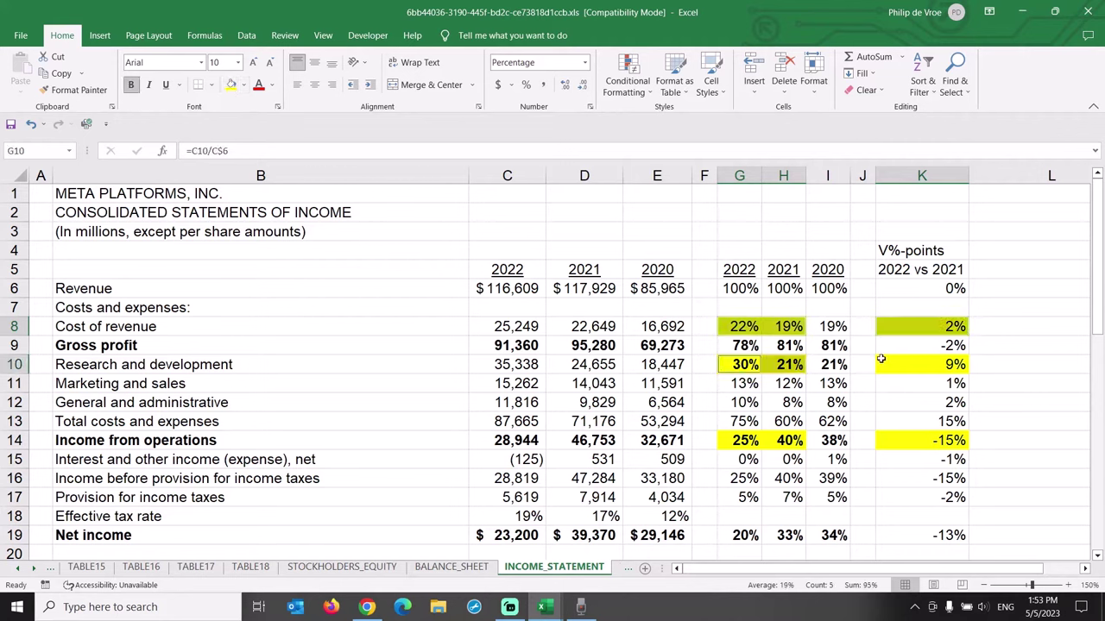
# Show the Cost of revenue and Research and development percentages and variances to one decimal place
pyautogui.keyDown('ctrl'); pyautogui.click(893, 360); pyautogui.keyUp('ctrl')
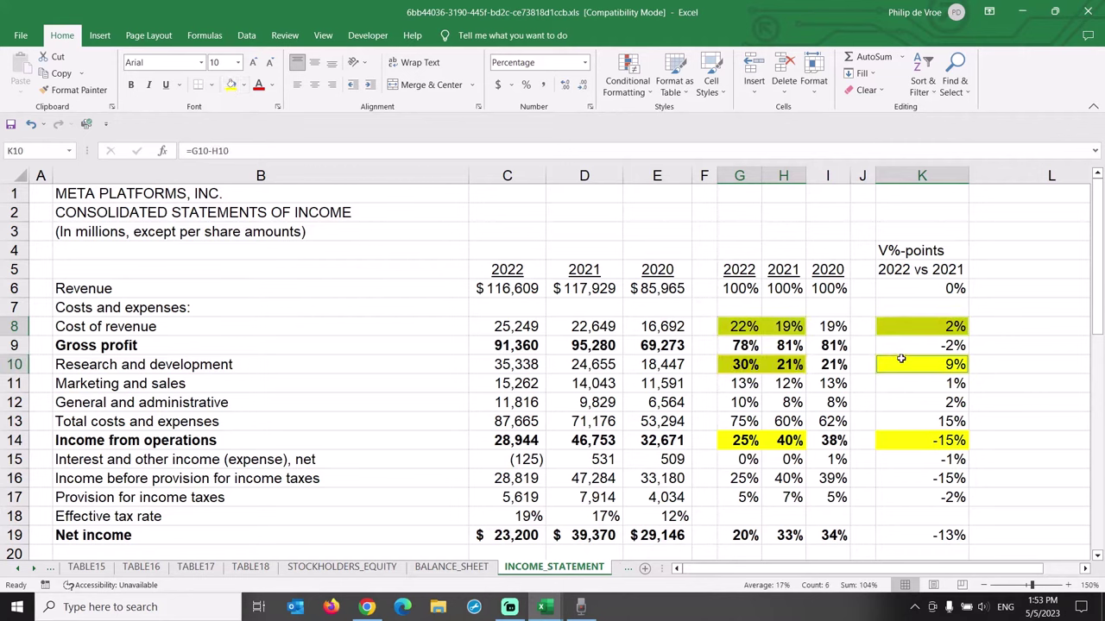
pyautogui.click(565, 84)
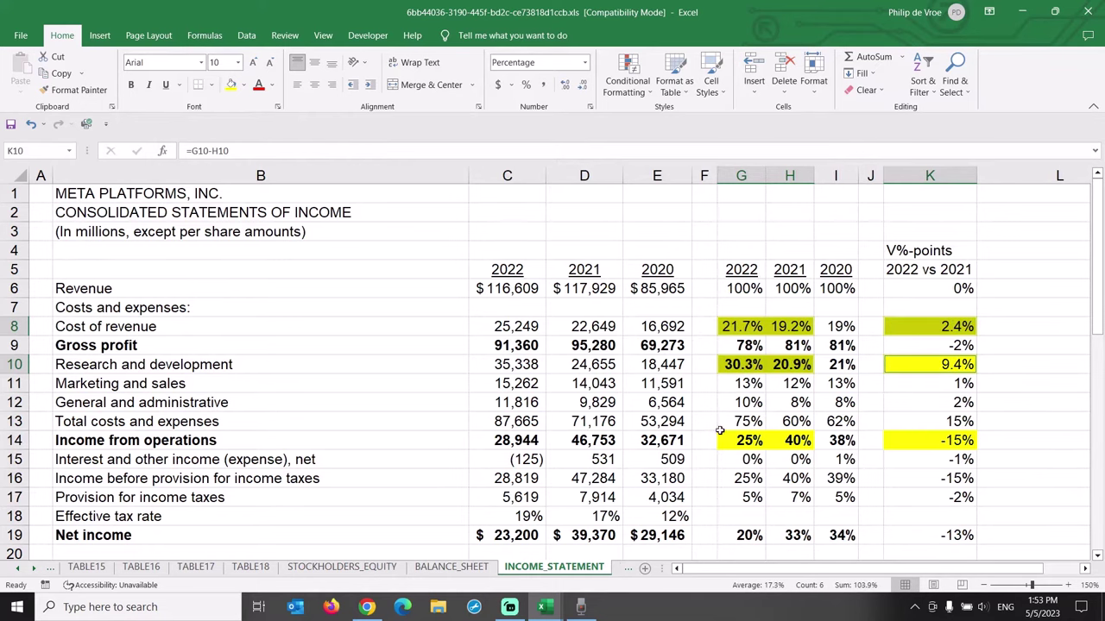
pyautogui.click(903, 366)
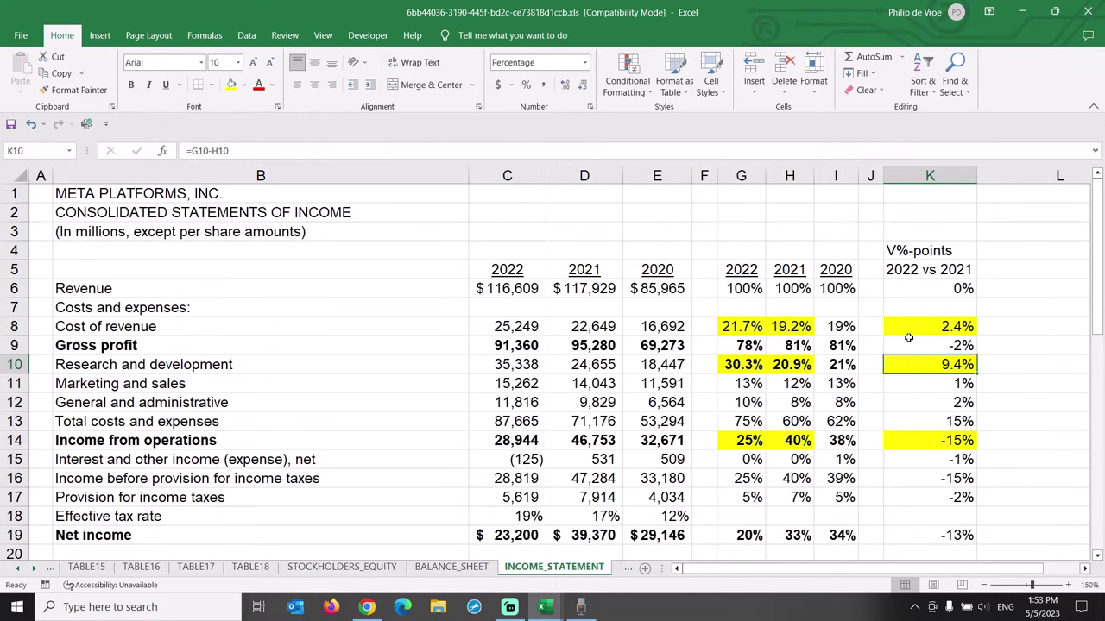
pyautogui.click(909, 327)
pyautogui.click(909, 361)
# Fill General and administrative's G12:H12 percentages and K12 variance yellow, then review the K8, K10, K14 variances
pyautogui.moveTo(747, 403); pyautogui.dragTo(803, 403)
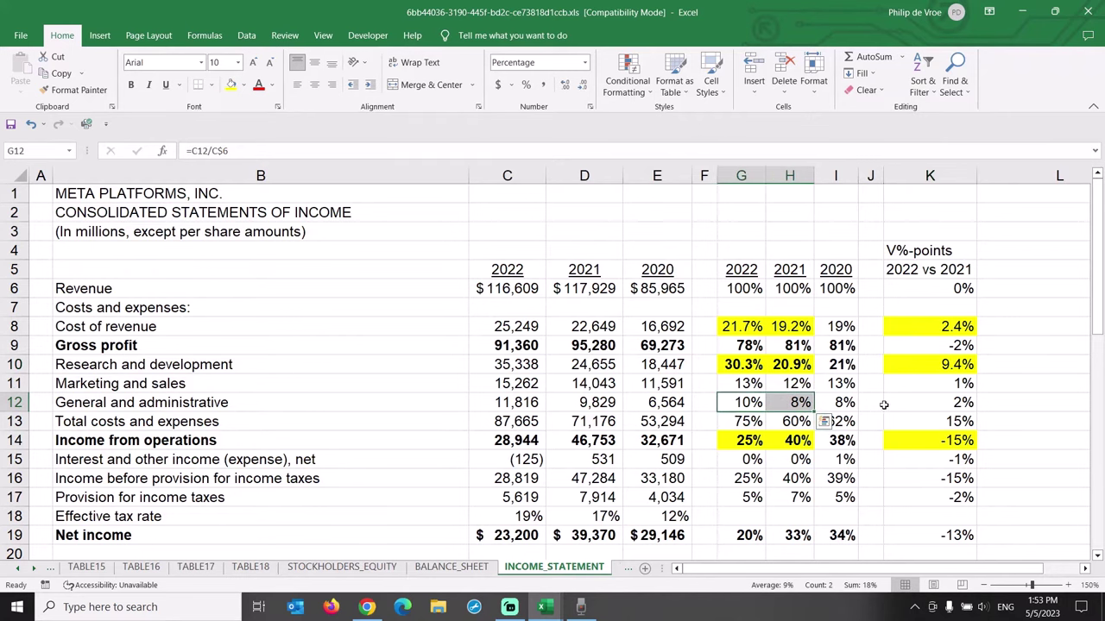
pyautogui.keyDown('ctrl'); pyautogui.click(900, 403); pyautogui.keyUp('ctrl')
pyautogui.click(231, 84)
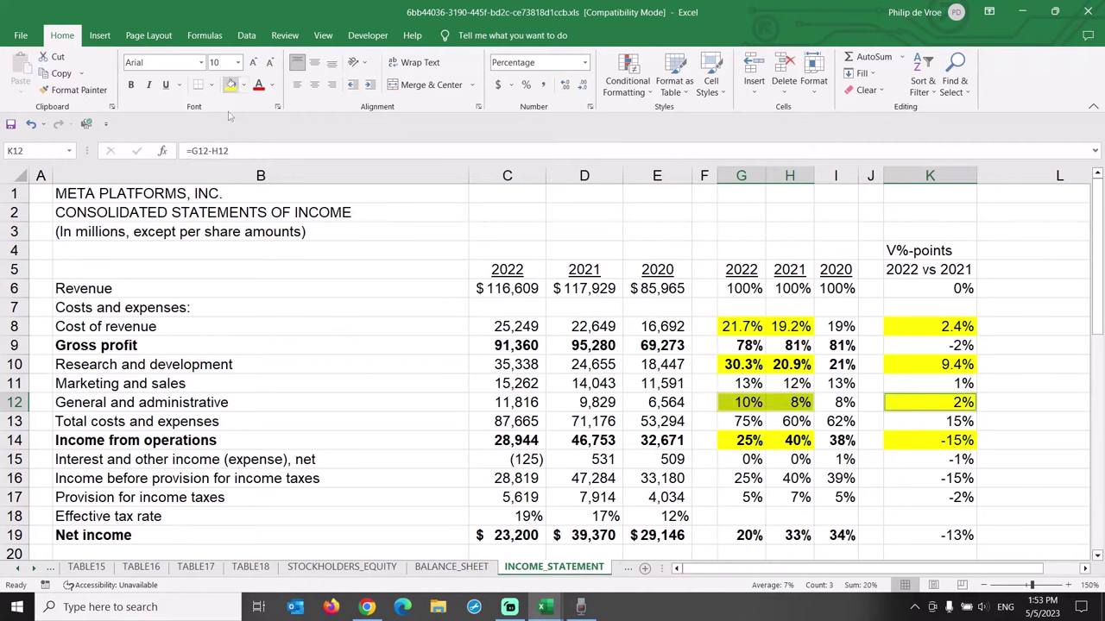
pyautogui.click(899, 402)
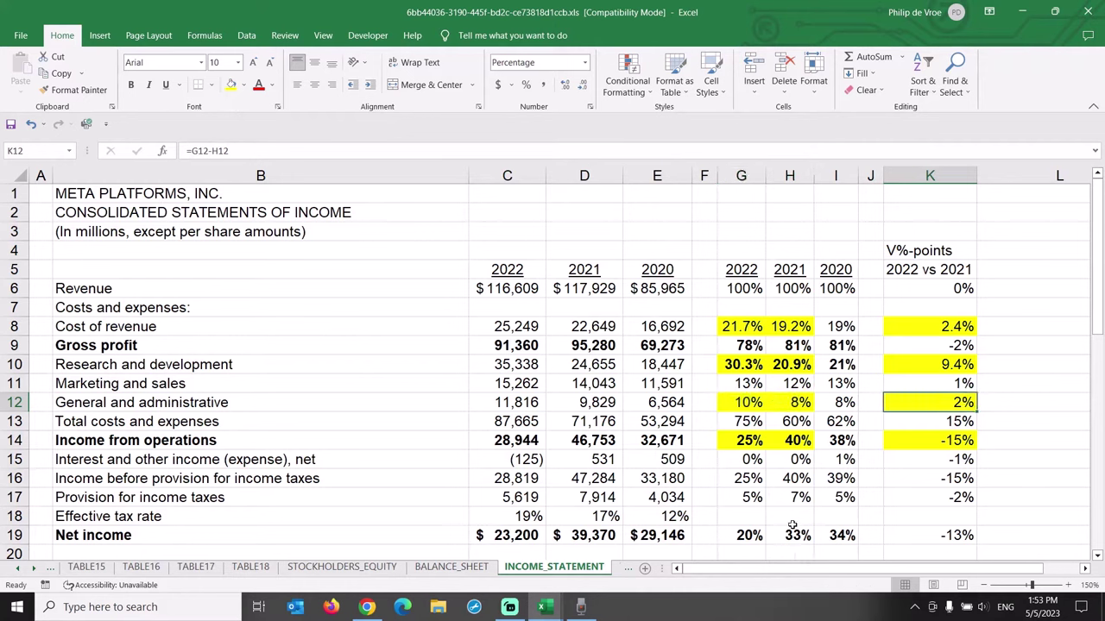
pyautogui.keyDown('ctrl'); pyautogui.click(913, 368); pyautogui.keyUp('ctrl')
pyautogui.keyDown('ctrl'); pyautogui.click(911, 323); pyautogui.keyUp('ctrl')
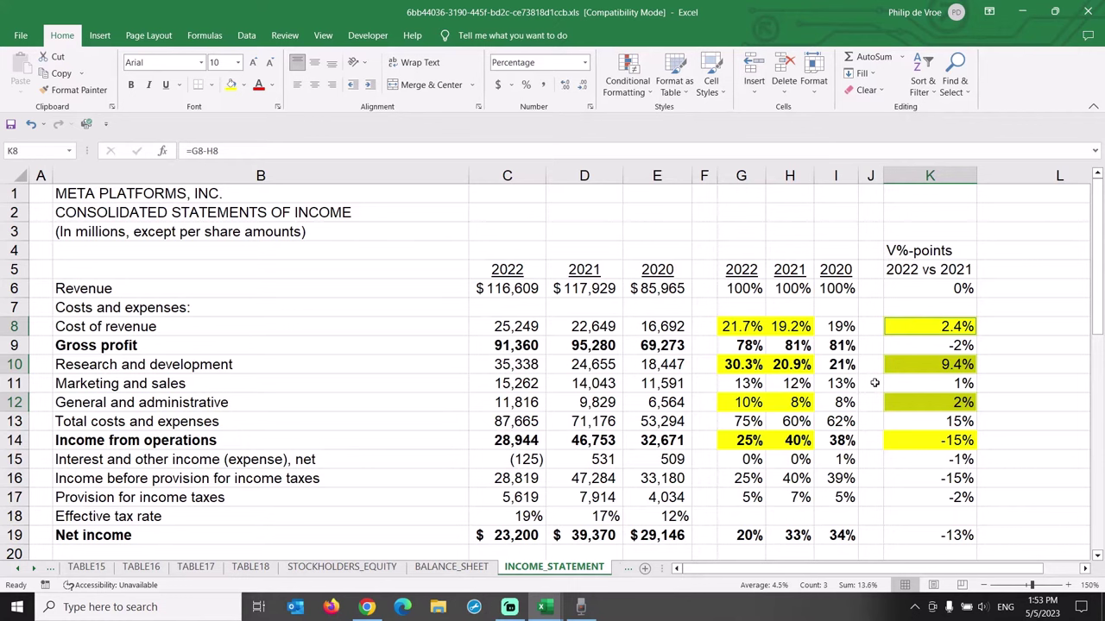
pyautogui.click(915, 441)
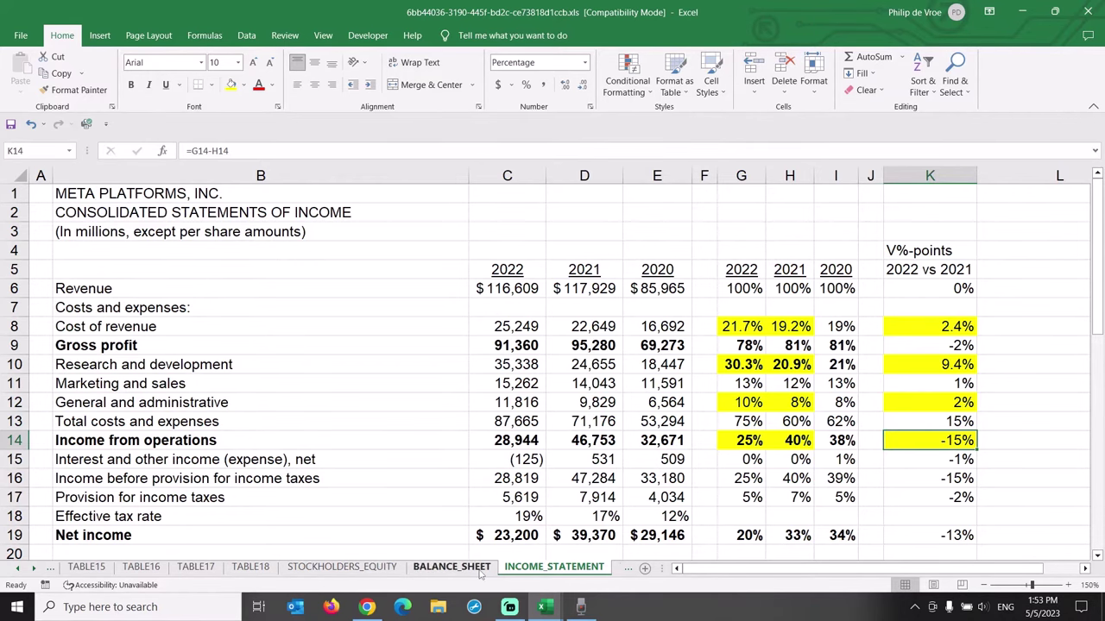
# On the BALANCE_SHEET sheet, delete EDGAR header rows 1–9 and the common stock description rows
pyautogui.click(451, 567)
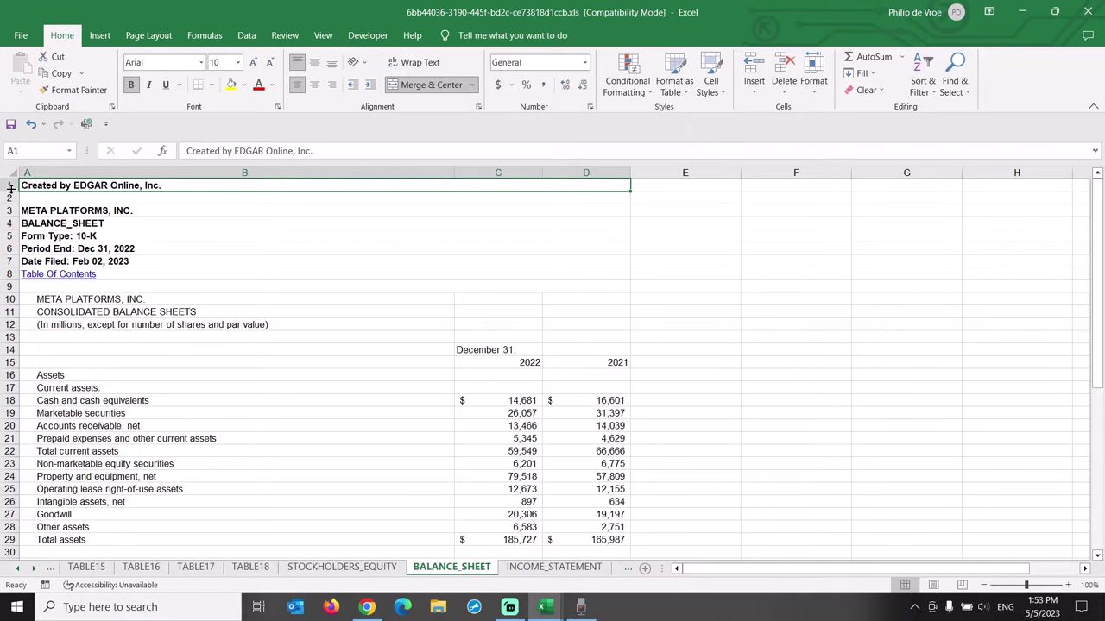
pyautogui.moveTo(10, 188); pyautogui.dragTo(10, 287)
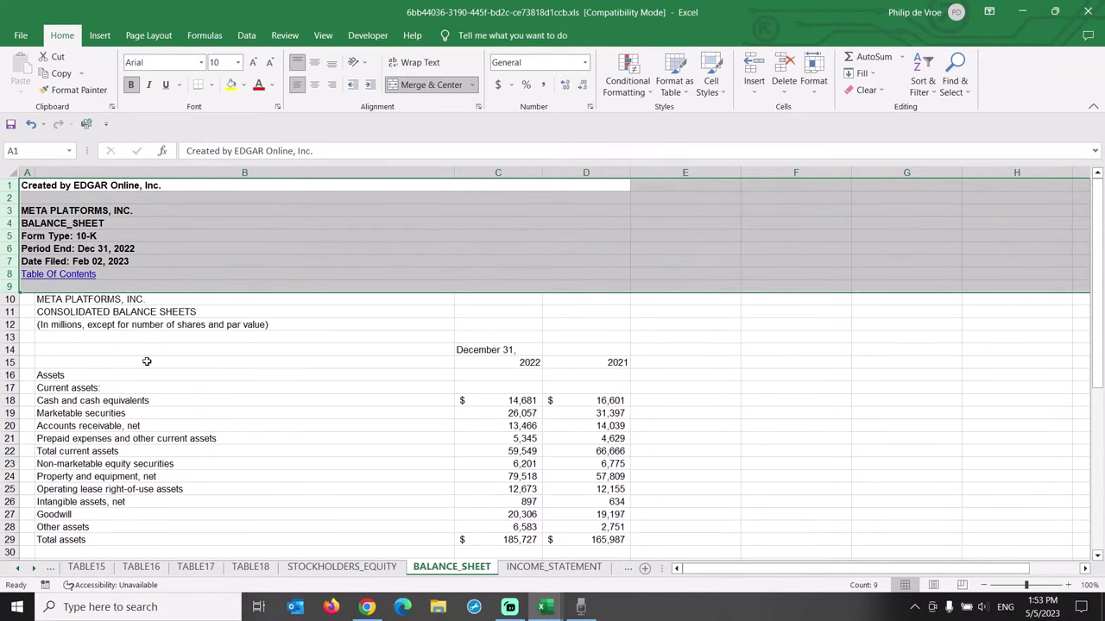
pyautogui.hotkey('ctrl', '-')
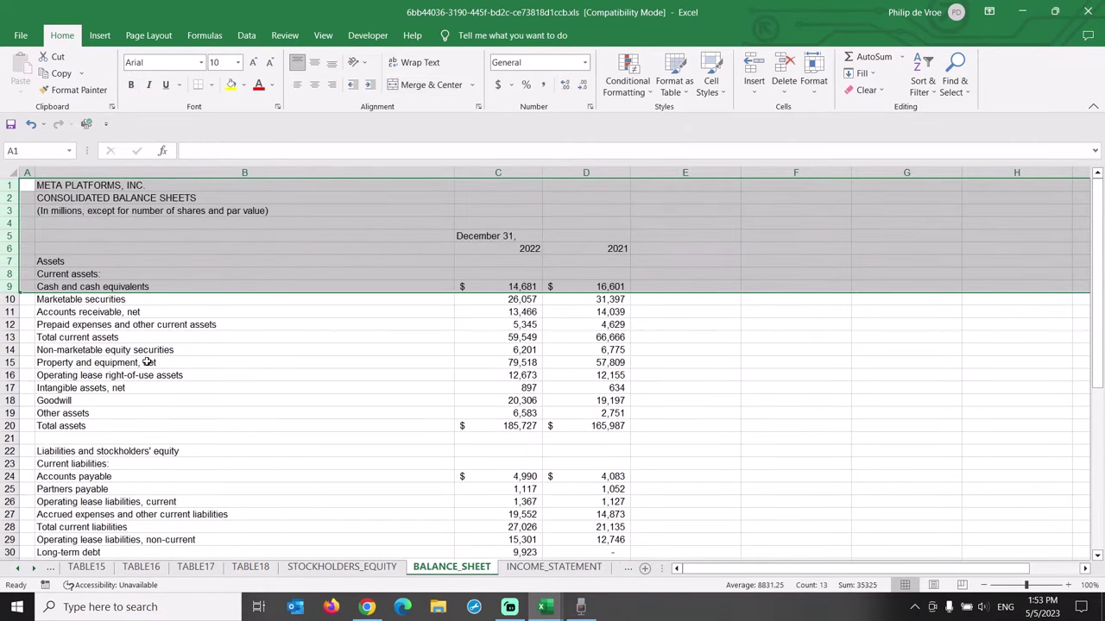
pyautogui.scroll(-4, 150, 432)
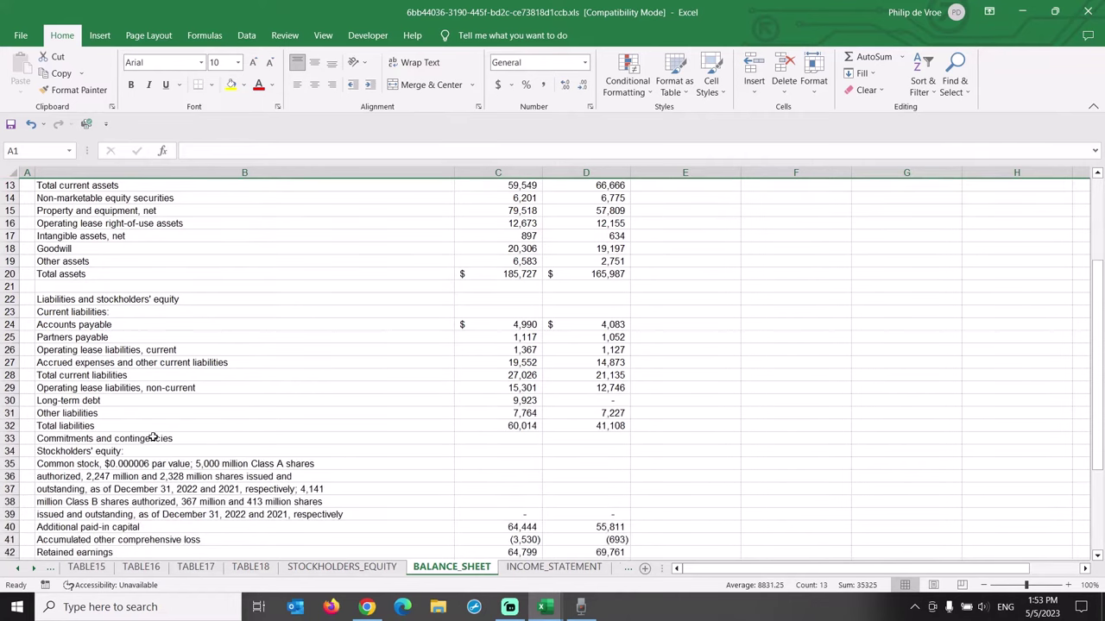
pyautogui.moveTo(10, 465); pyautogui.dragTo(14, 510)
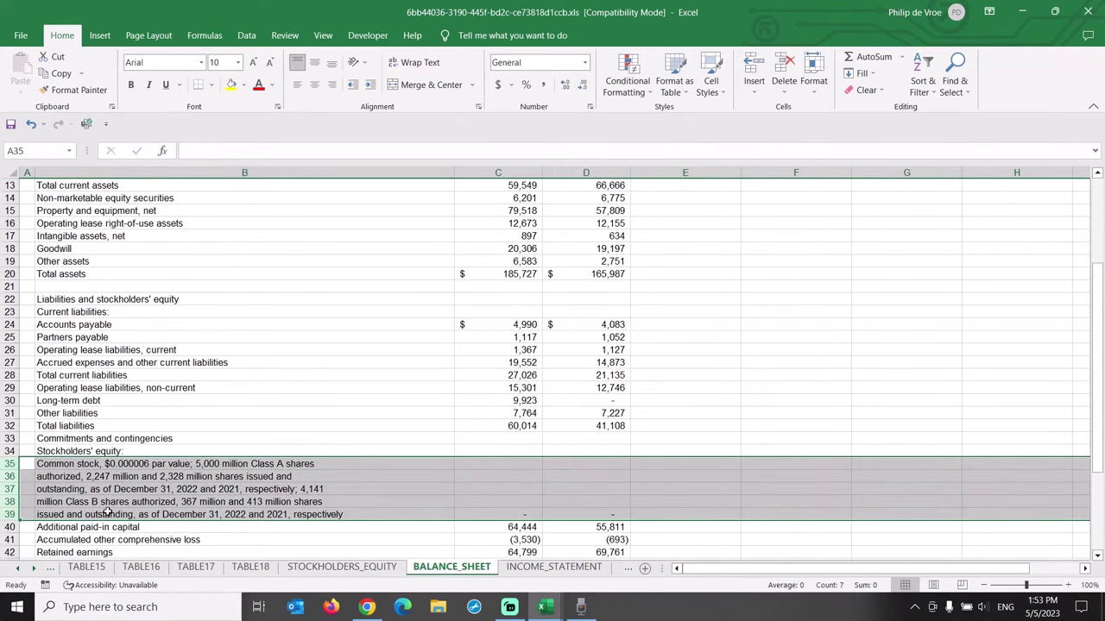
pyautogui.hotkey('ctrl', '-')
pyautogui.scroll(4, 106, 512)
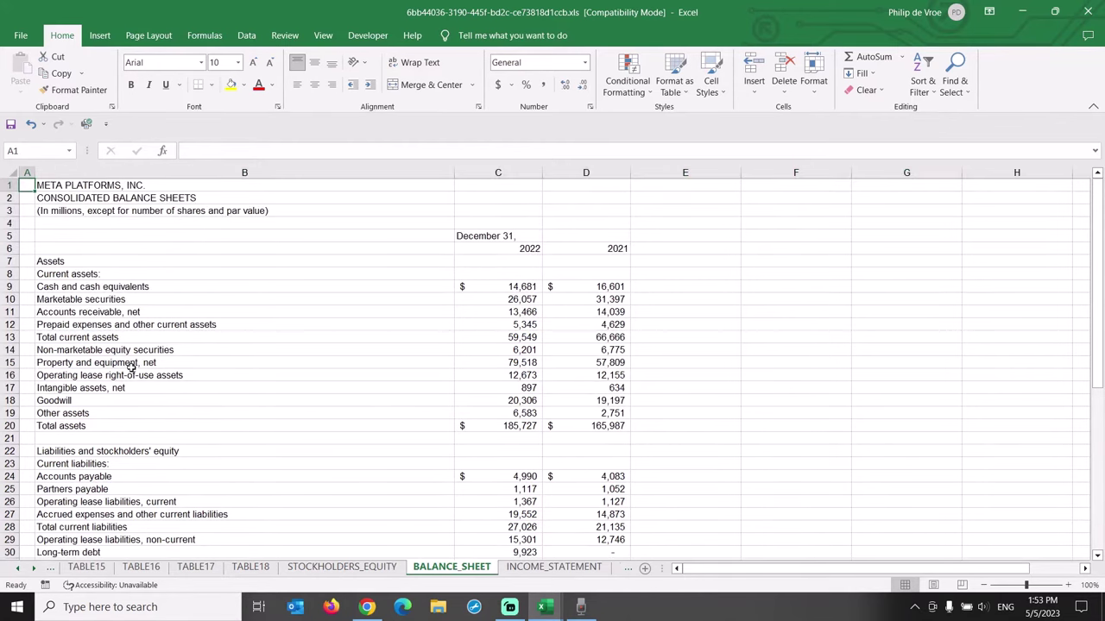
# Copy the 'December 31,' heading from C5 to D5 and autofit columns B to D
pyautogui.click(176, 173)
pyautogui.click(486, 236)
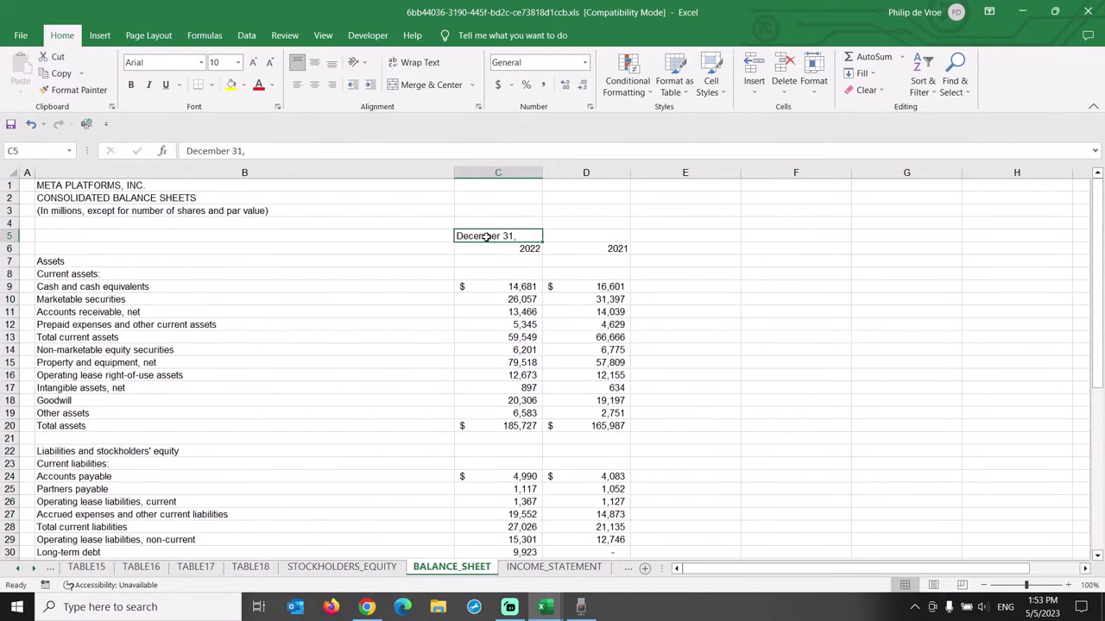
pyautogui.hotkey('ctrl', 'c')
pyautogui.click(549, 238)
pyautogui.hotkey('ctrl', 'v')
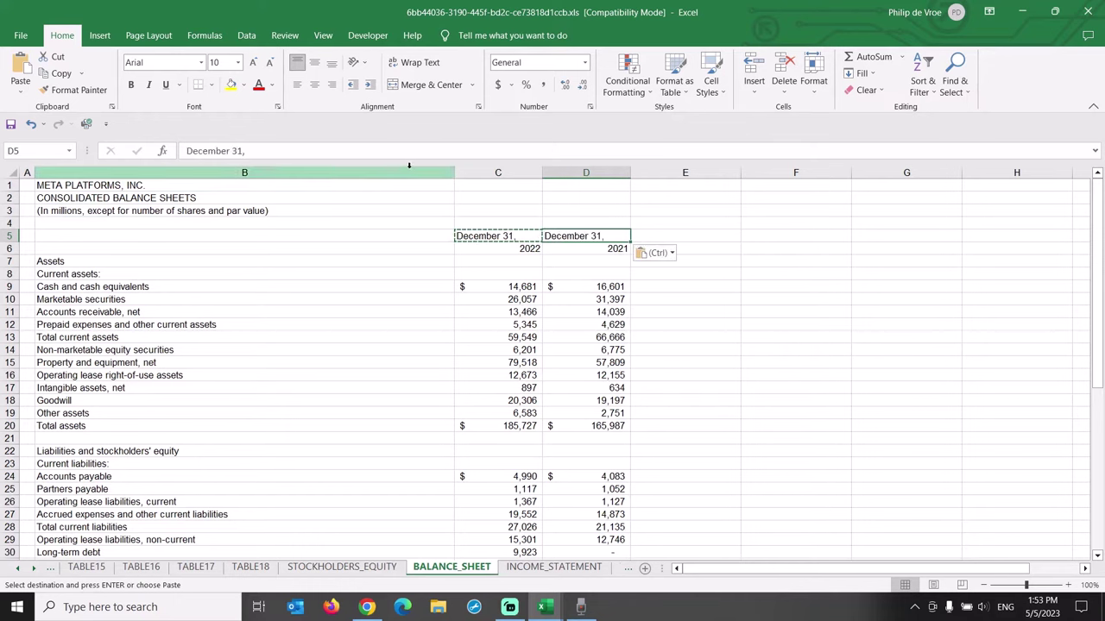
pyautogui.moveTo(412, 170); pyautogui.dragTo(577, 170)
pyautogui.doubleClick(455, 171)
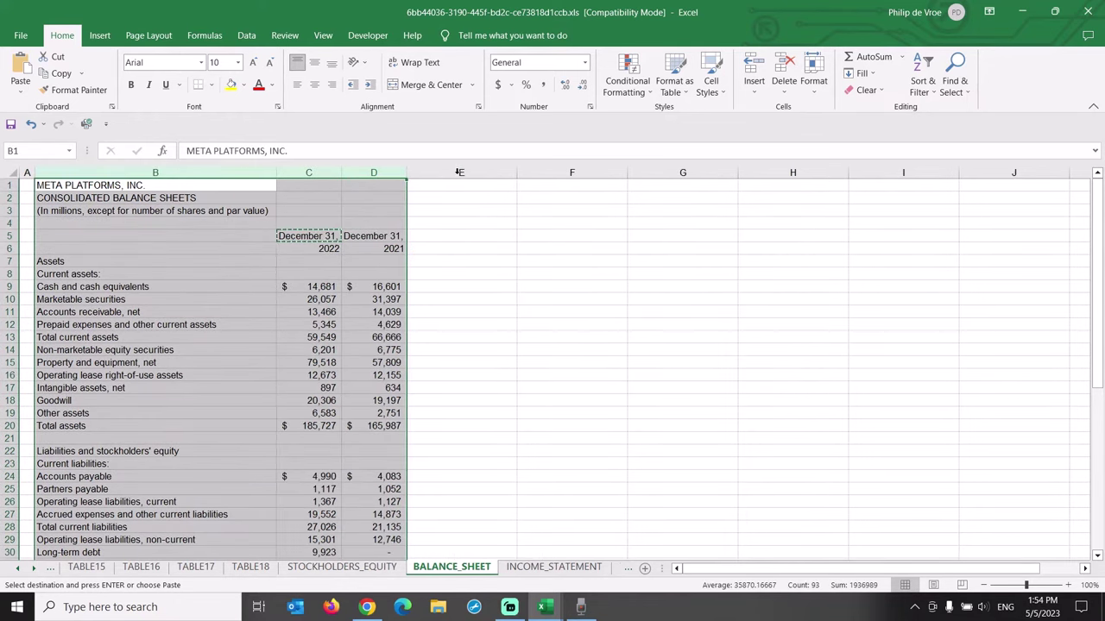
# Underline and centre the 2022 and 2021 year headers, and zoom to 140%
pyautogui.moveTo(332, 248); pyautogui.dragTo(379, 248)
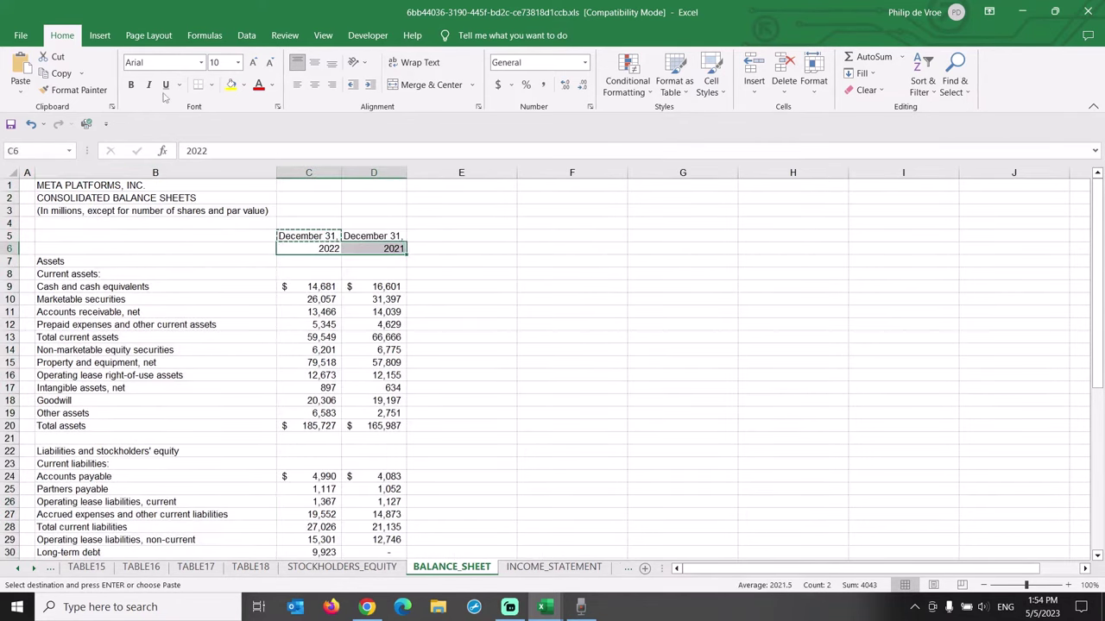
pyautogui.click(165, 84)
pyautogui.click(314, 85)
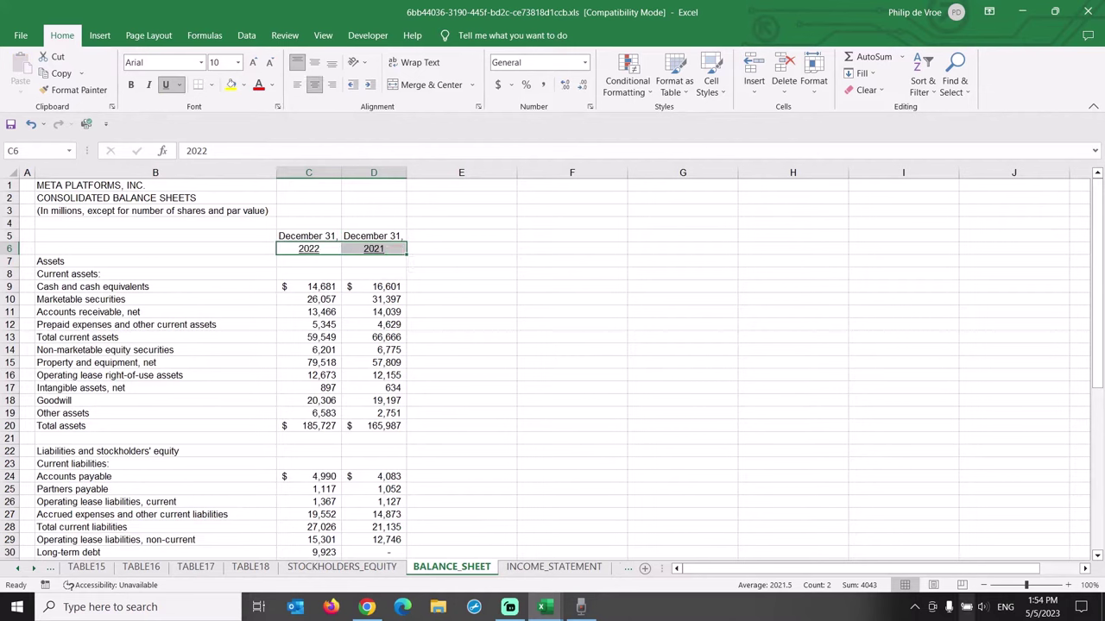
pyautogui.click(1087, 585)
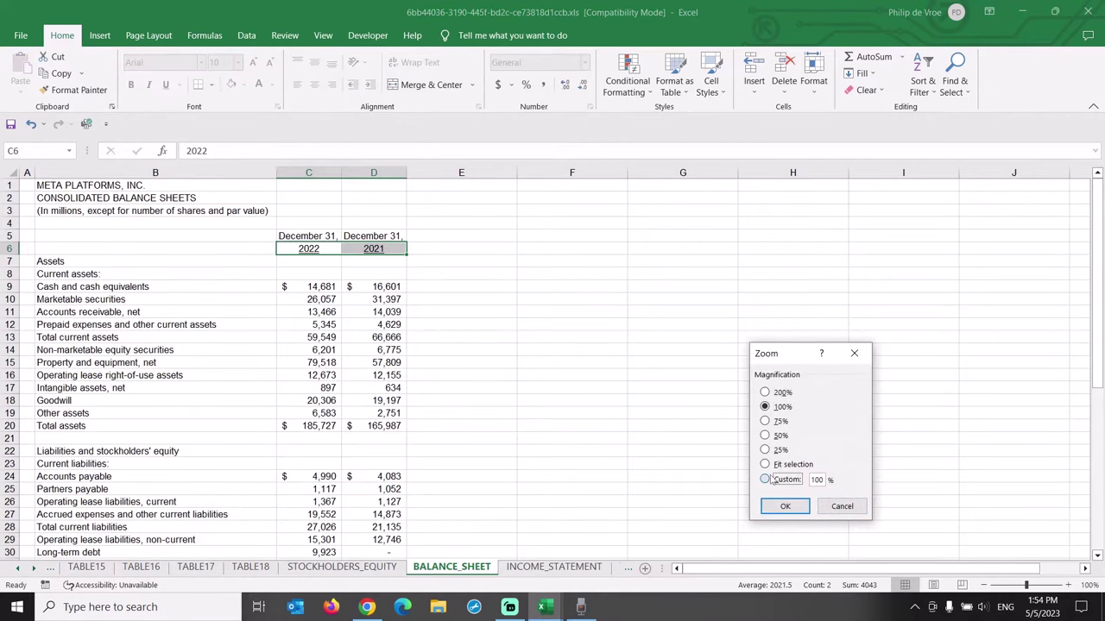
pyautogui.write('140')
pyautogui.press('Return')
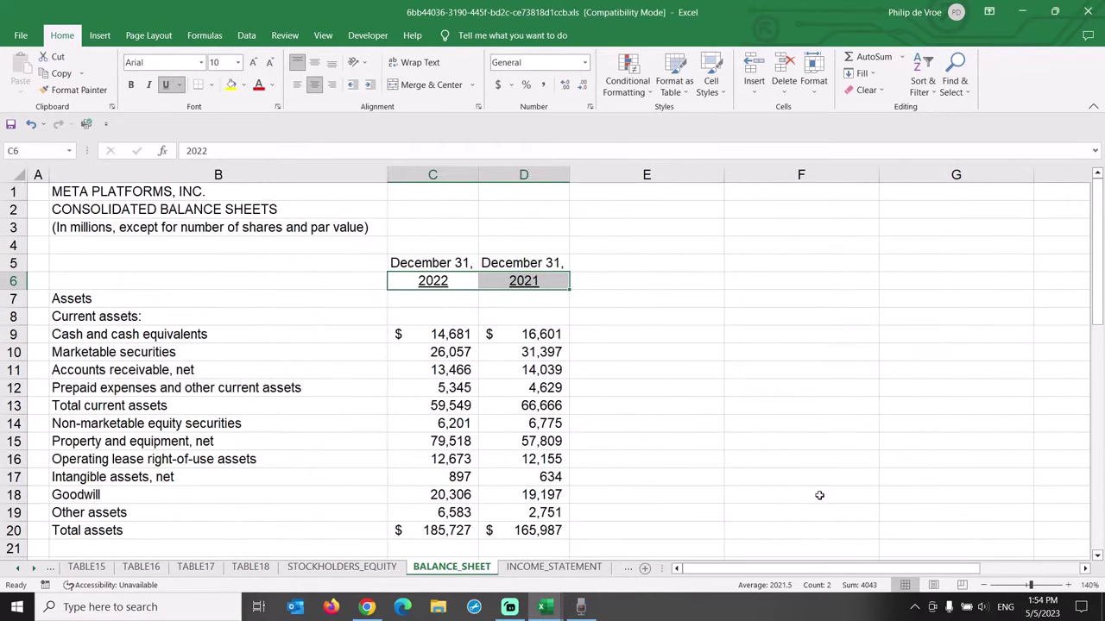
# Review the Total assets and total liabilities and equity rows, then narrow column E to a thin spacer
pyautogui.click(819, 496)
pyautogui.scroll(-6, 720, 520)
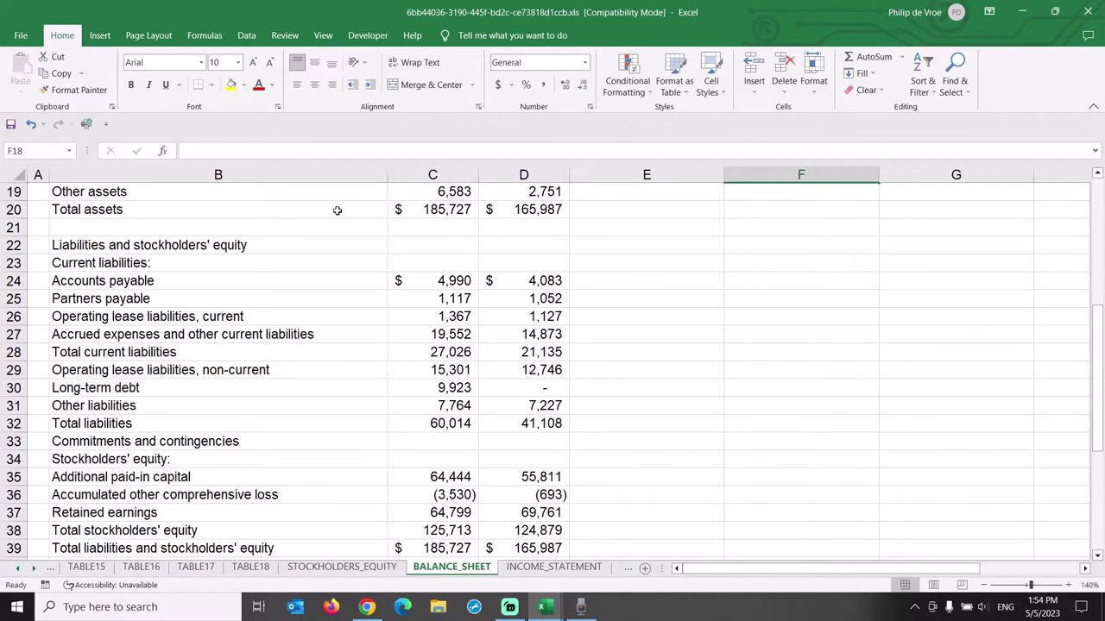
pyautogui.moveTo(336, 210); pyautogui.dragTo(505, 210)
pyautogui.keyDown('ctrl'); pyautogui.click(304, 544); pyautogui.keyUp('ctrl')
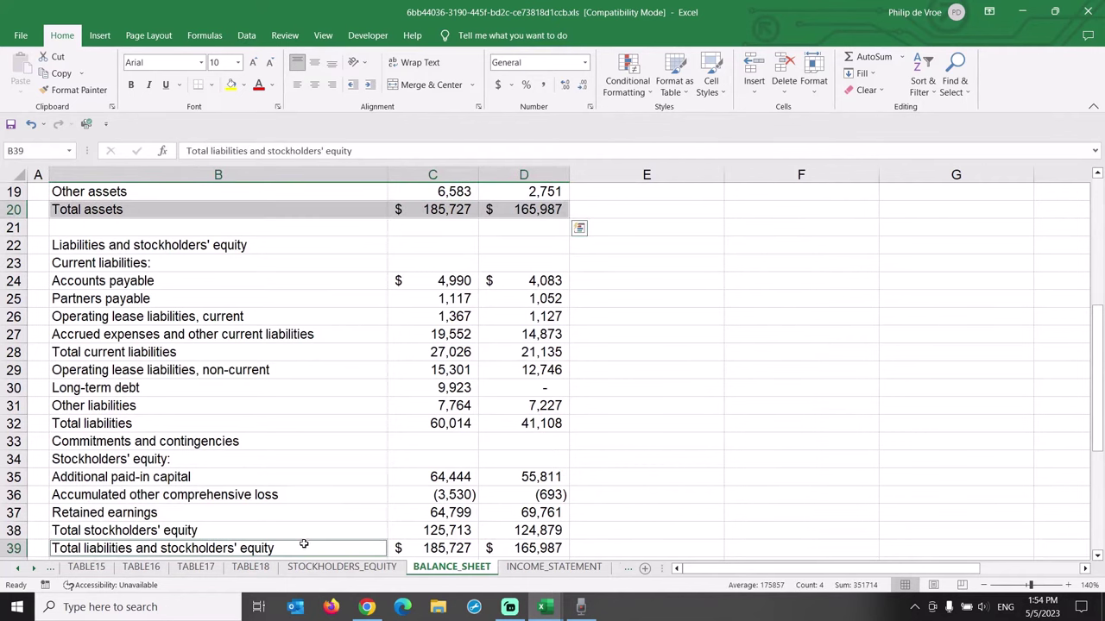
pyautogui.moveTo(304, 545); pyautogui.dragTo(536, 544)
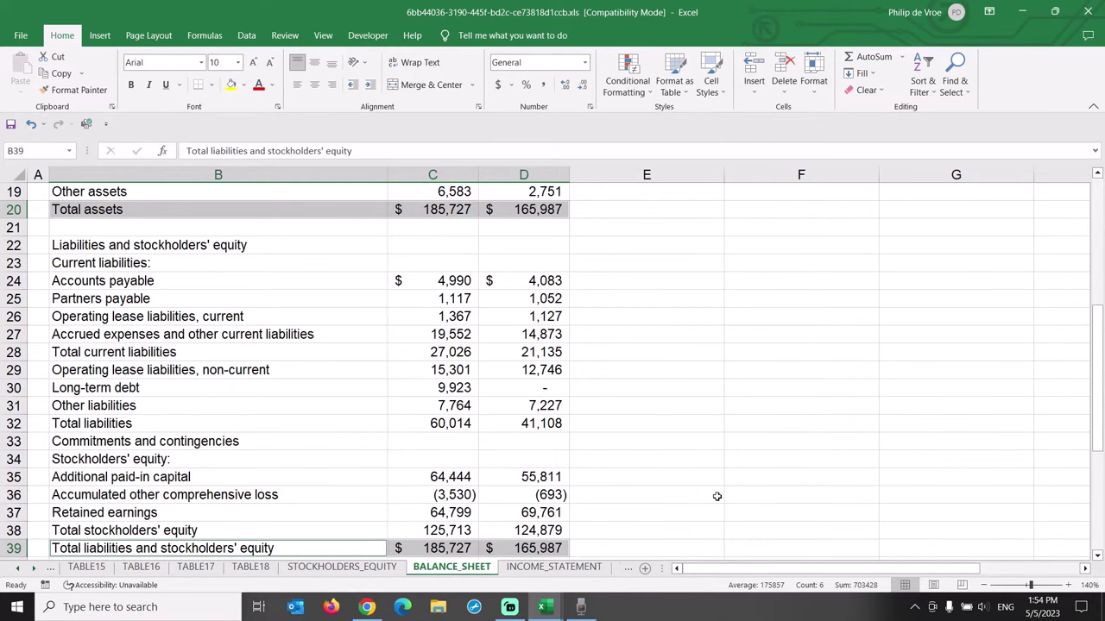
pyautogui.hotkey('ctrl', 'Home')
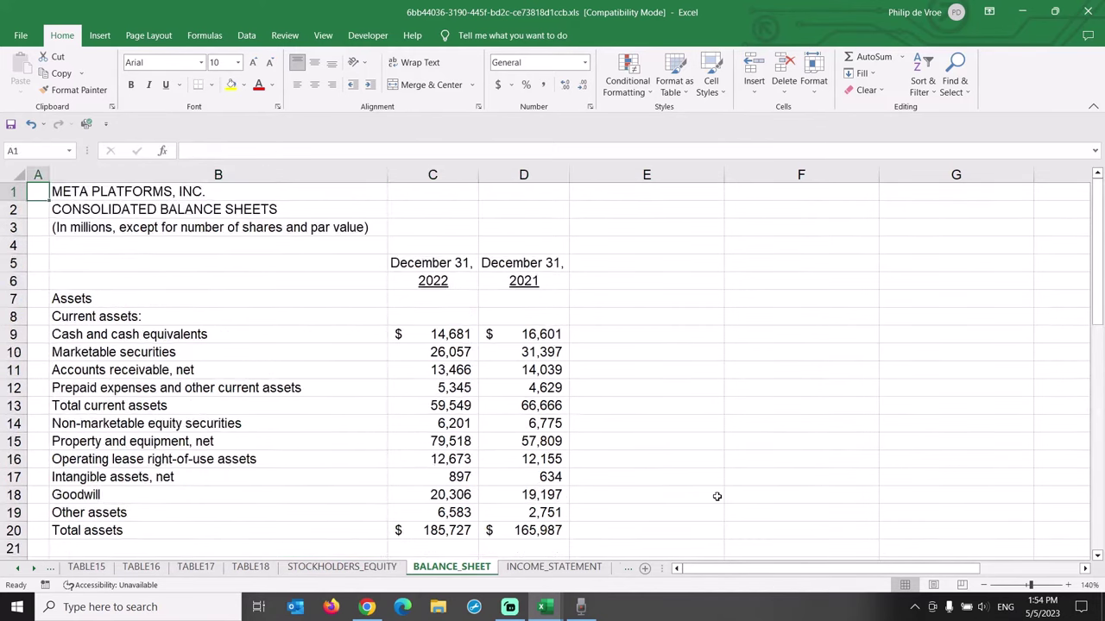
pyautogui.moveTo(723, 171); pyautogui.dragTo(599, 183)
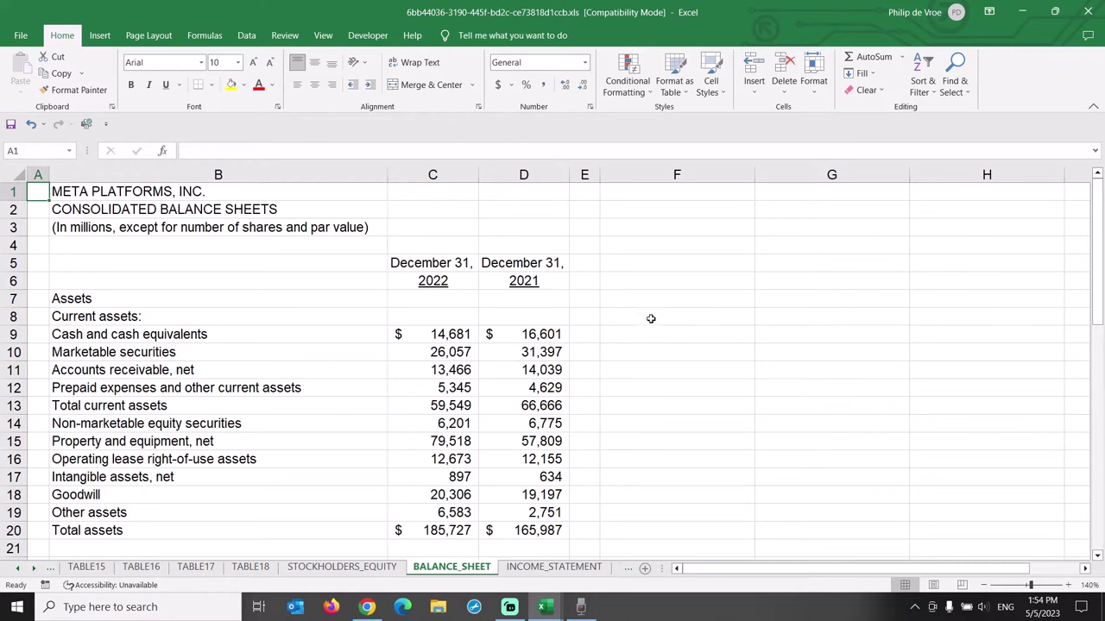
# Copy the 2022 year header from C6 into F6
pyautogui.click(469, 282)
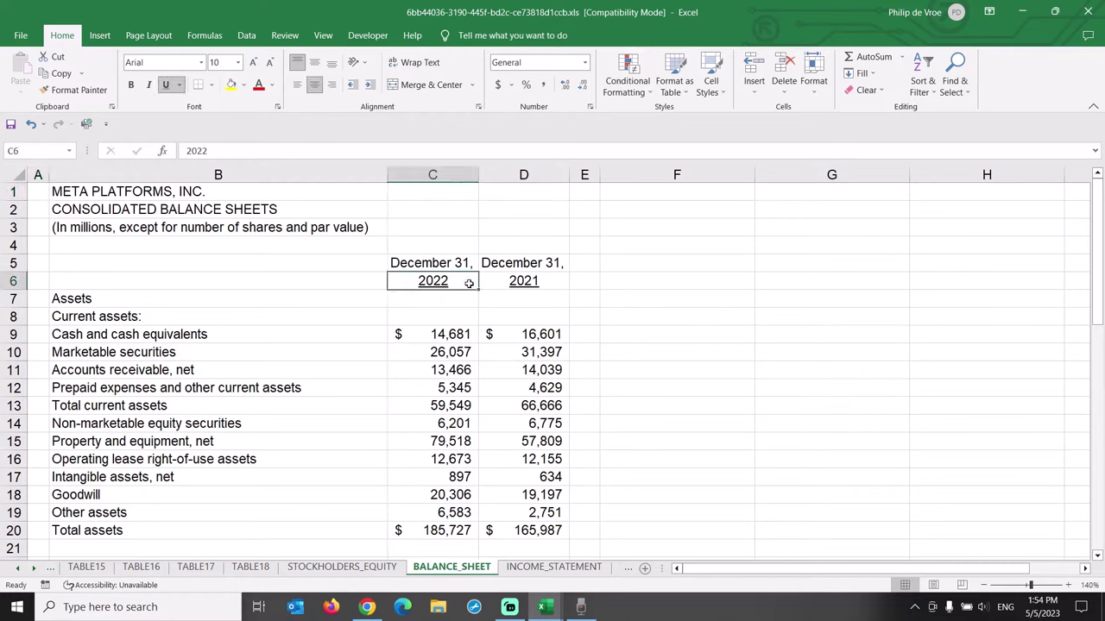
pyautogui.hotkey('ctrl', 'c')
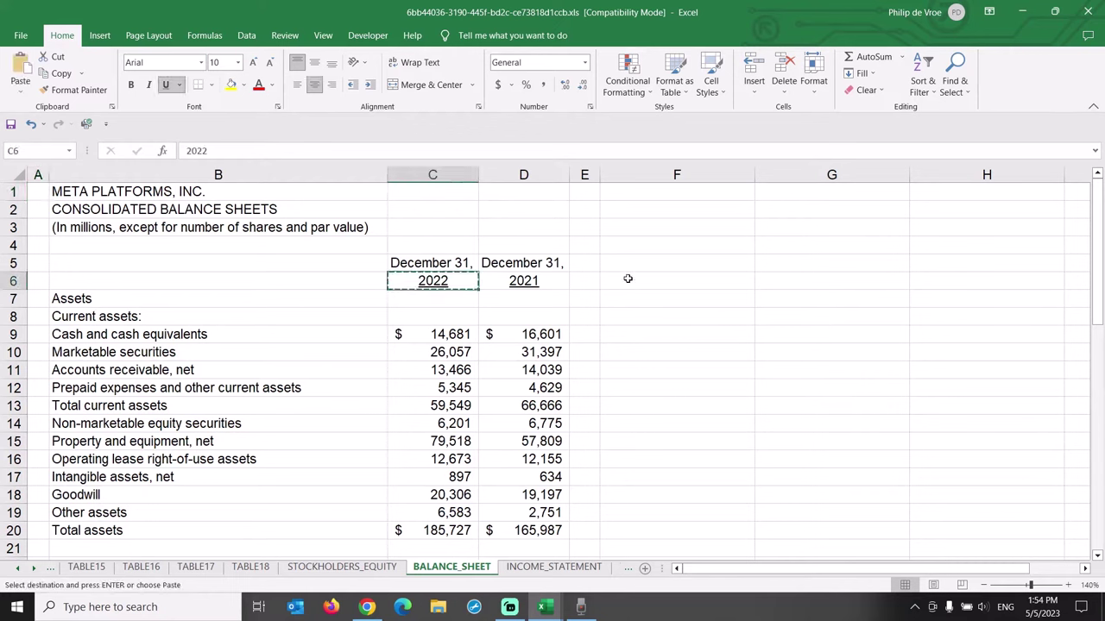
pyautogui.click(629, 280)
pyautogui.hotkey('ctrl', 'v')
# Enter =C9/C$20 in F9, format it as a percentage, and autofit column F
pyautogui.click(618, 334)
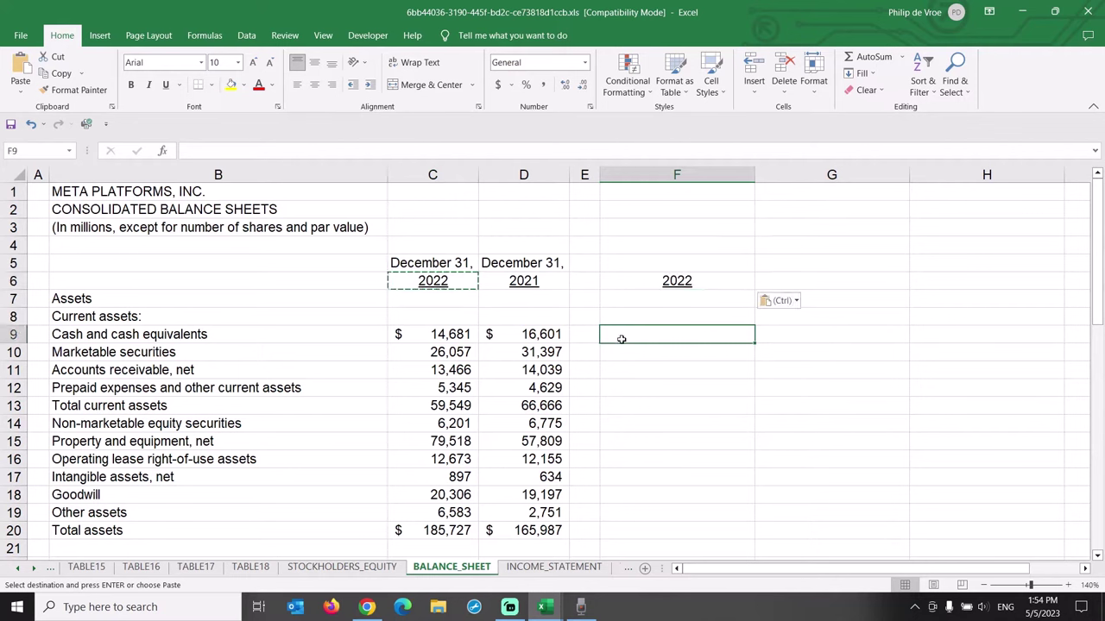
pyautogui.press('Escape')
pyautogui.write('=c9')
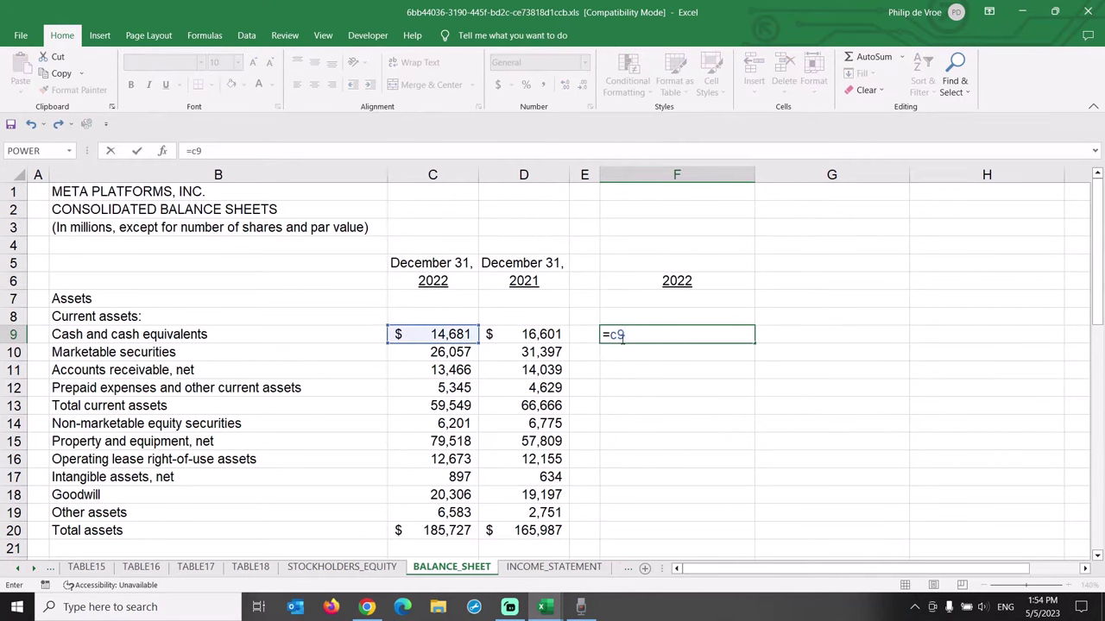
pyautogui.write('/c$20')
pyautogui.press('Return')
pyautogui.click(622, 338)
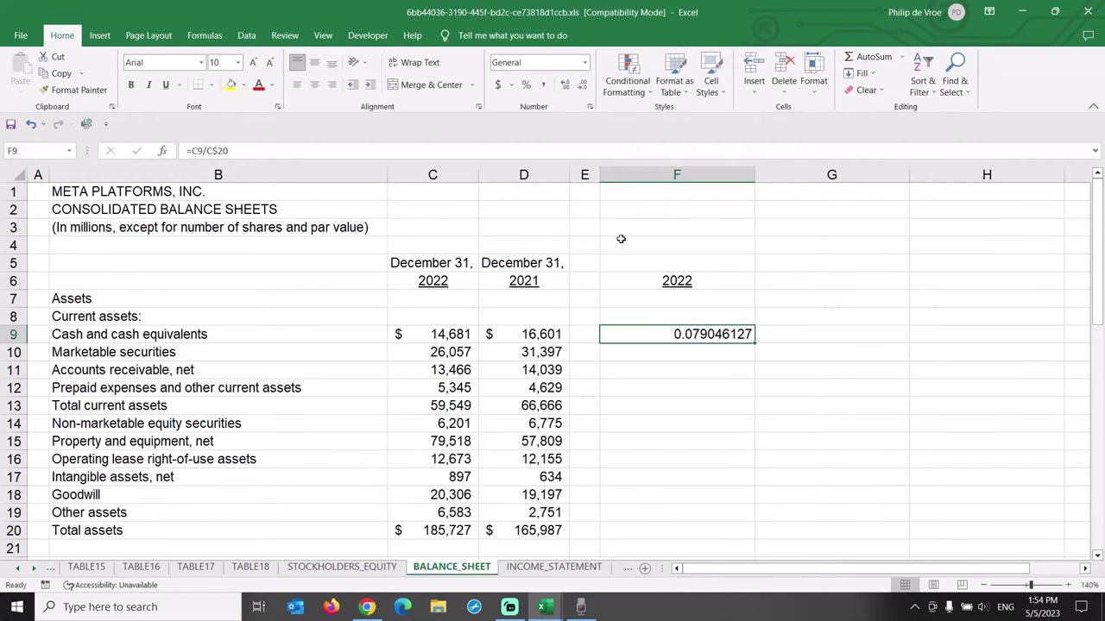
pyautogui.click(526, 85)
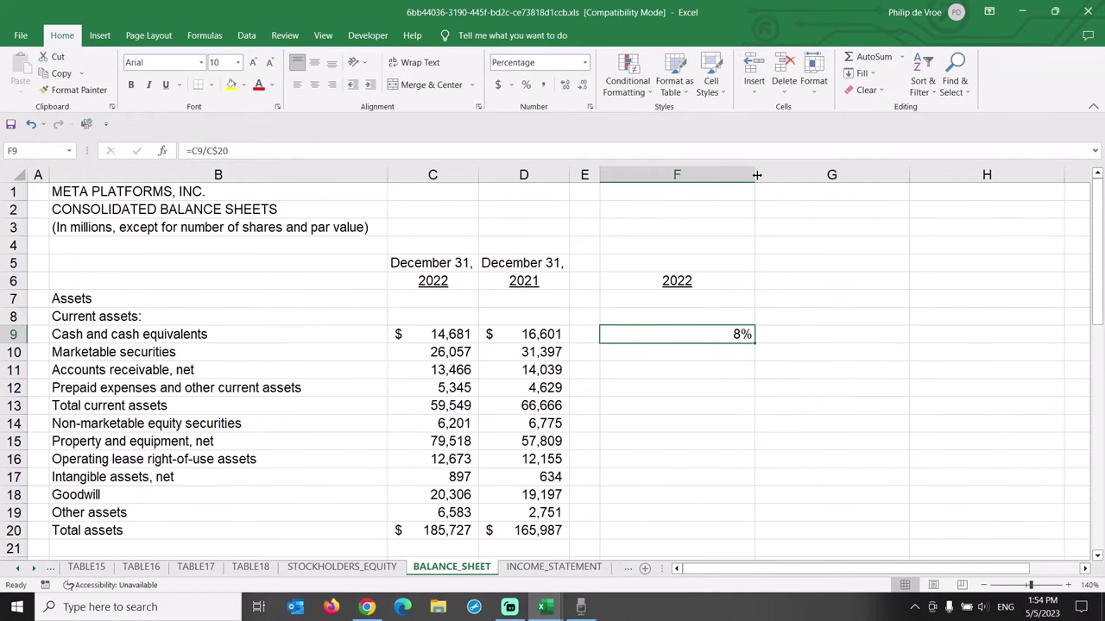
pyautogui.doubleClick(756, 176)
# Show F9's formula with =FORMULATEXT(F9) in G9 and fill F9:G9 down to row 20
pyautogui.click(716, 333)
pyautogui.write('=')
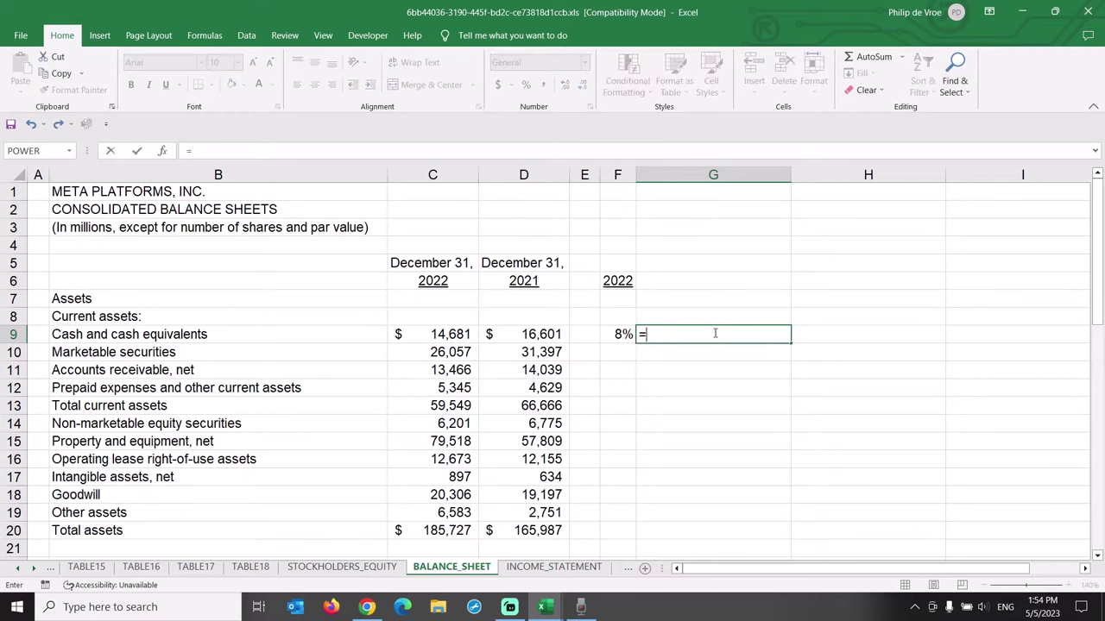
pyautogui.write('formulate')
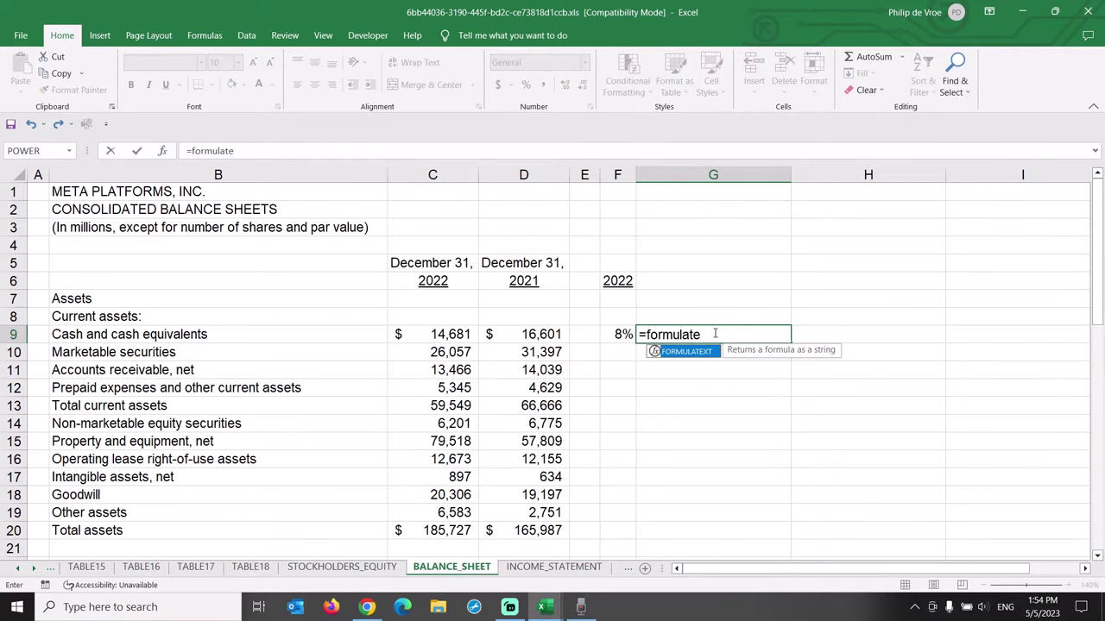
pyautogui.write('xt(')
pyautogui.press('Left')
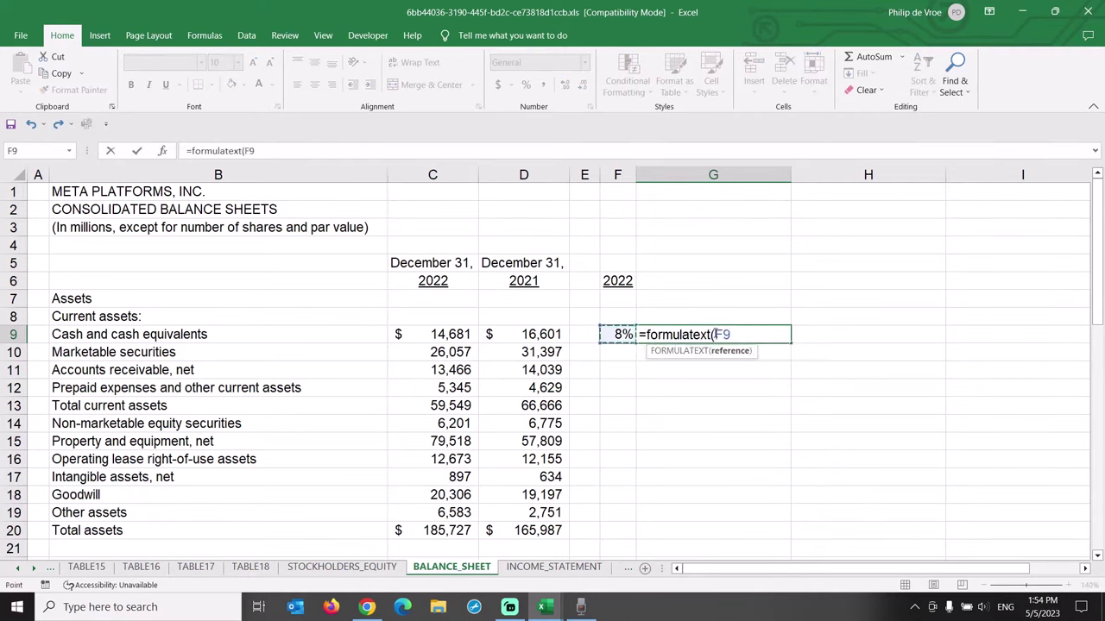
pyautogui.press('Return')
pyautogui.moveTo(617, 334); pyautogui.dragTo(710, 333)
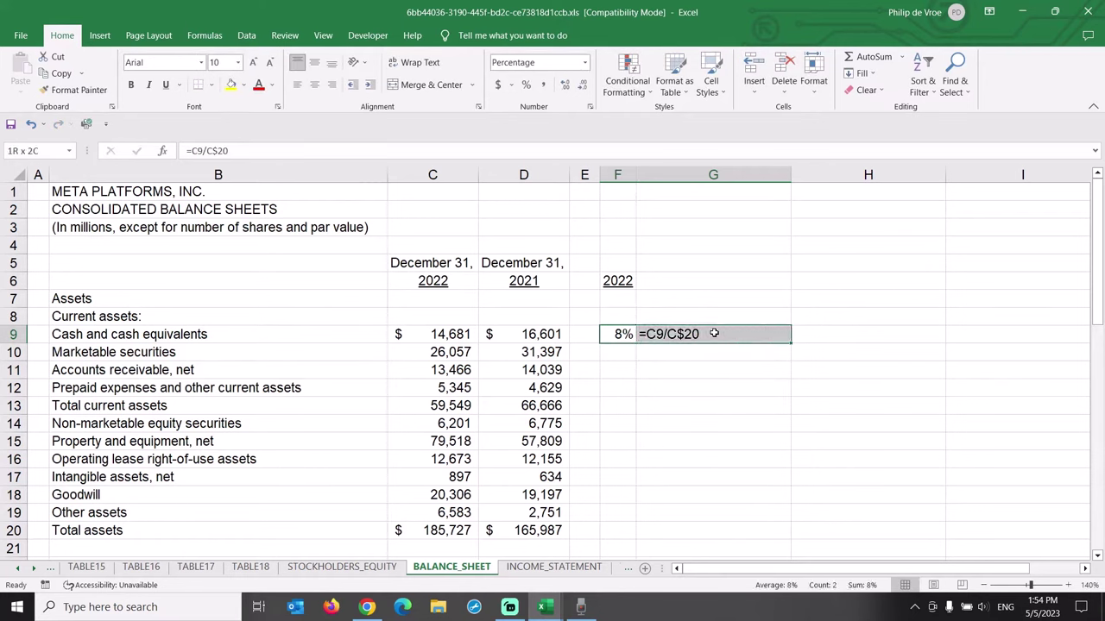
pyautogui.moveTo(791, 343); pyautogui.dragTo(789, 539)
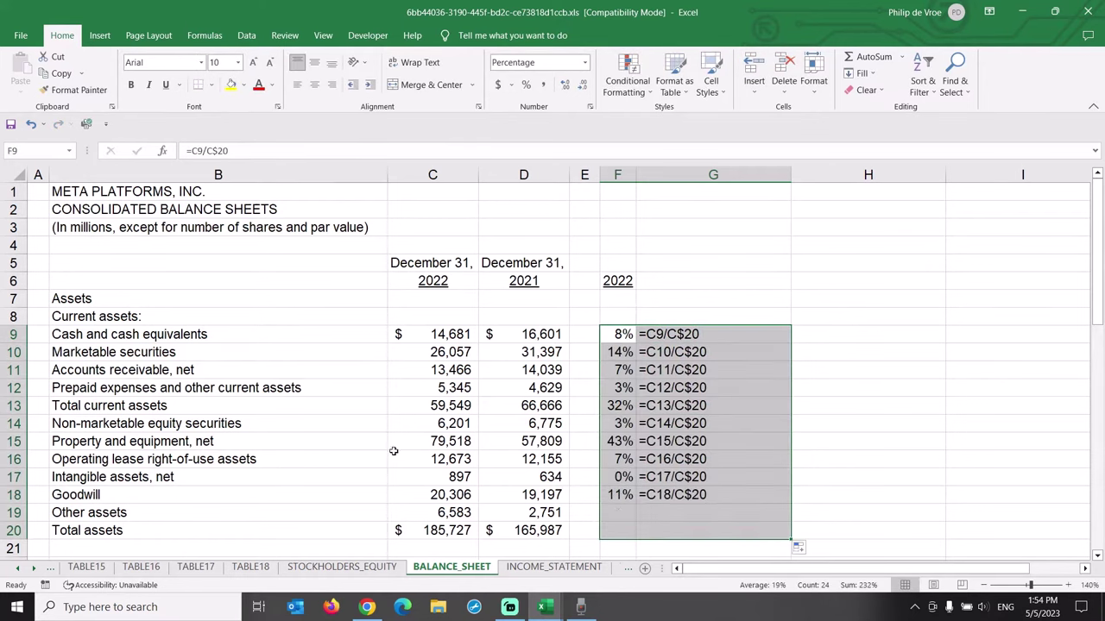
# Bold the Total current assets and Total assets rows and widen column F so 100% shows
pyautogui.click(14, 405)
pyautogui.keyDown('ctrl'); pyautogui.click(14, 531); pyautogui.keyUp('ctrl')
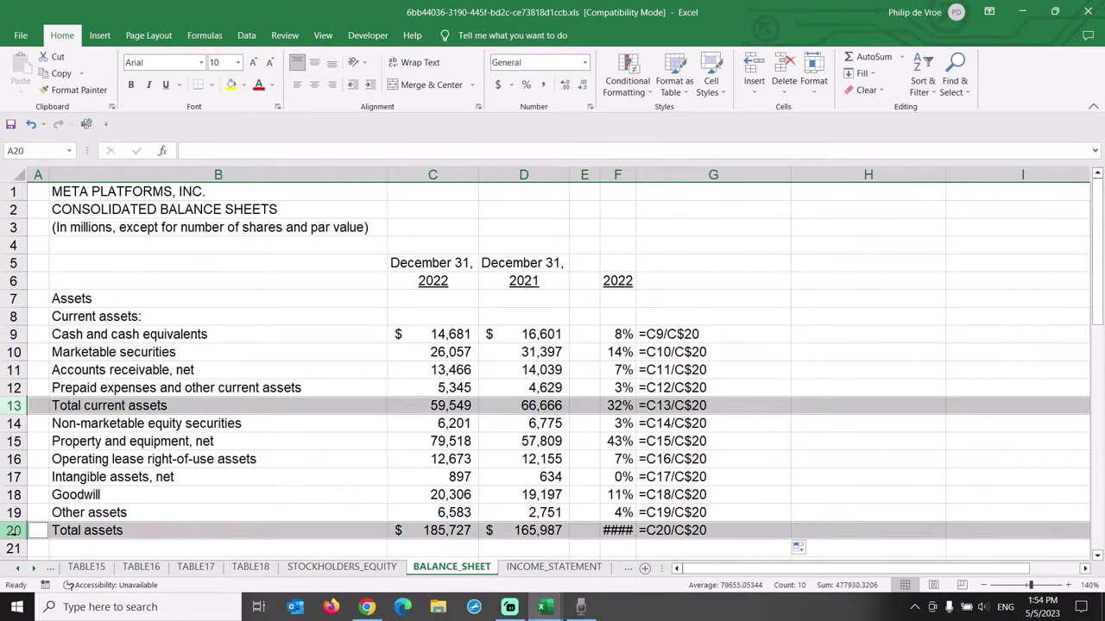
pyautogui.click(130, 83)
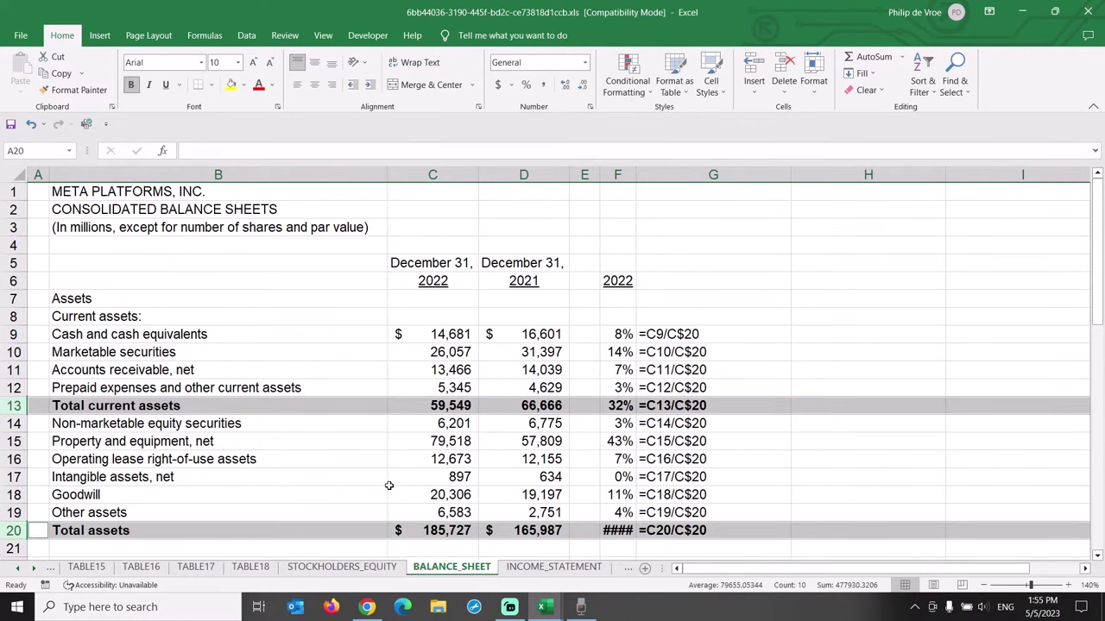
pyautogui.doubleClick(634, 177)
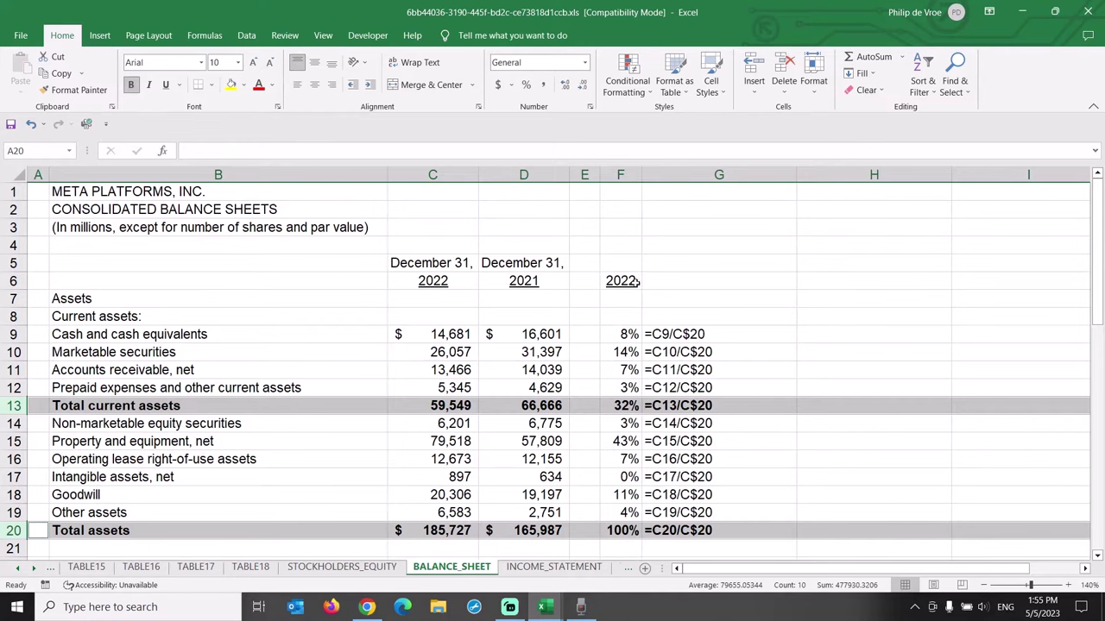
pyautogui.click(627, 406)
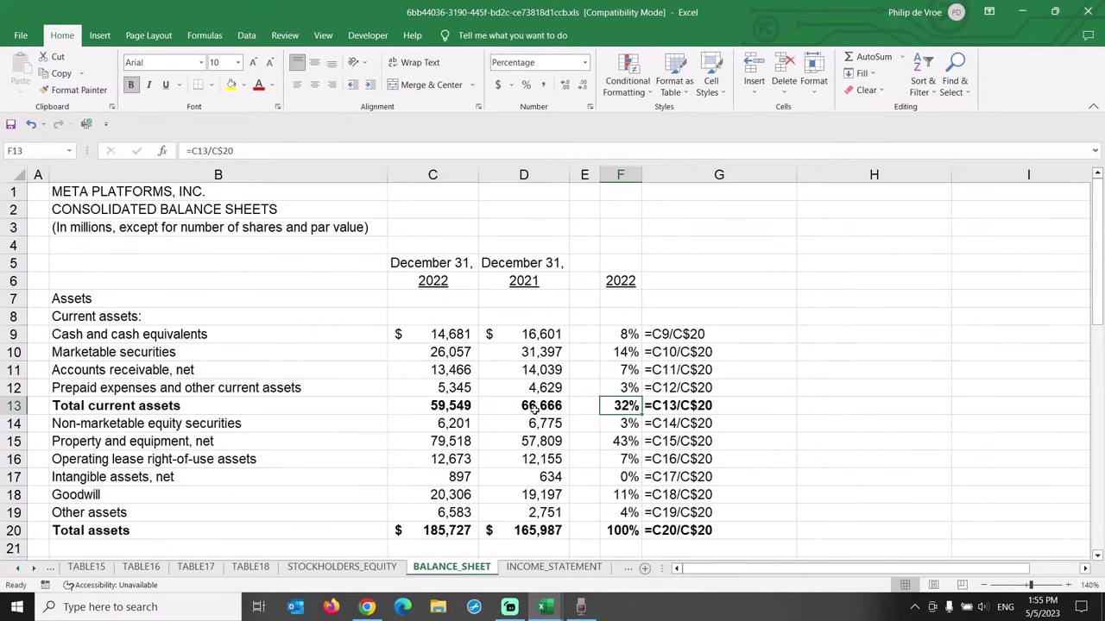
# Bold the 2022 cash and marketable securities amounts C9:C10 and their shares F9:F10
pyautogui.moveTo(466, 337); pyautogui.dragTo(462, 350)
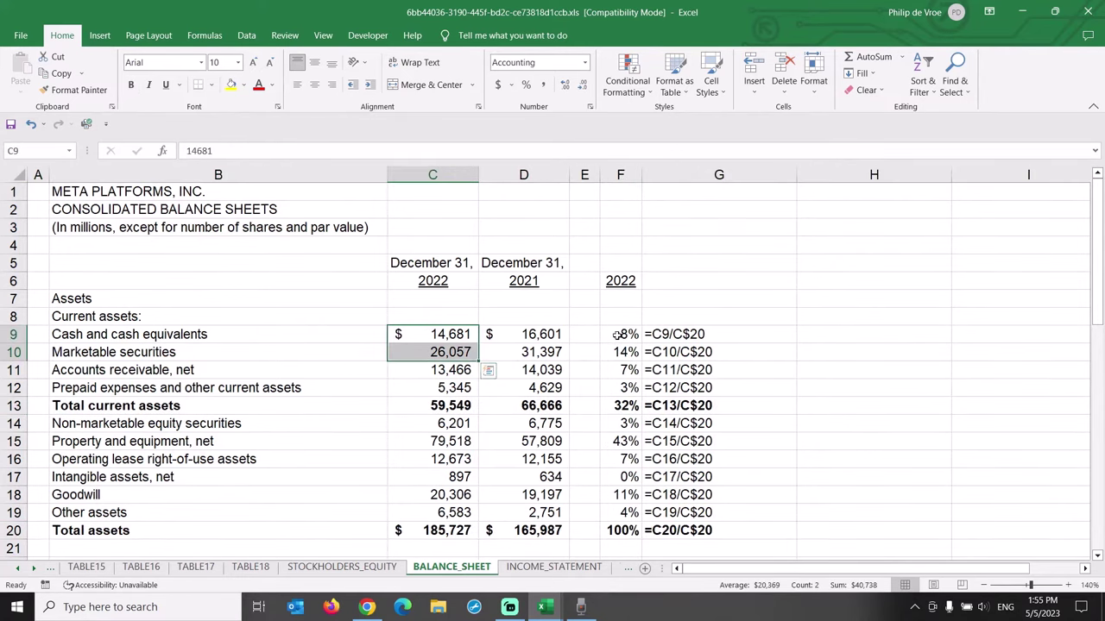
pyautogui.keyDown('ctrl'); pyautogui.moveTo(616, 336); pyautogui.dragTo(618, 350); pyautogui.keyUp('ctrl')
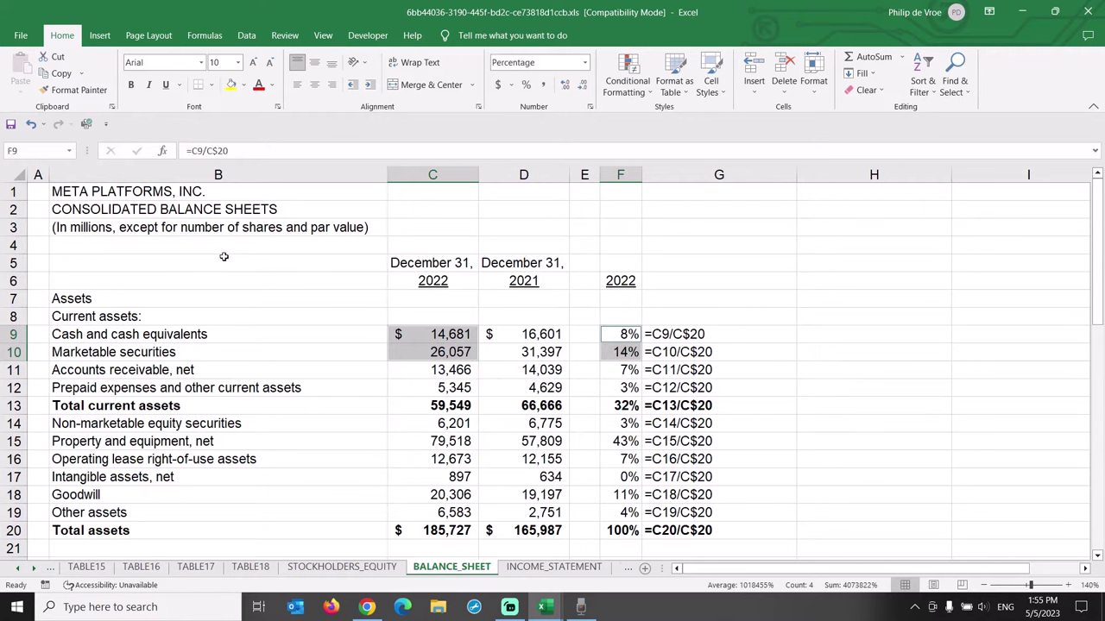
pyautogui.click(131, 86)
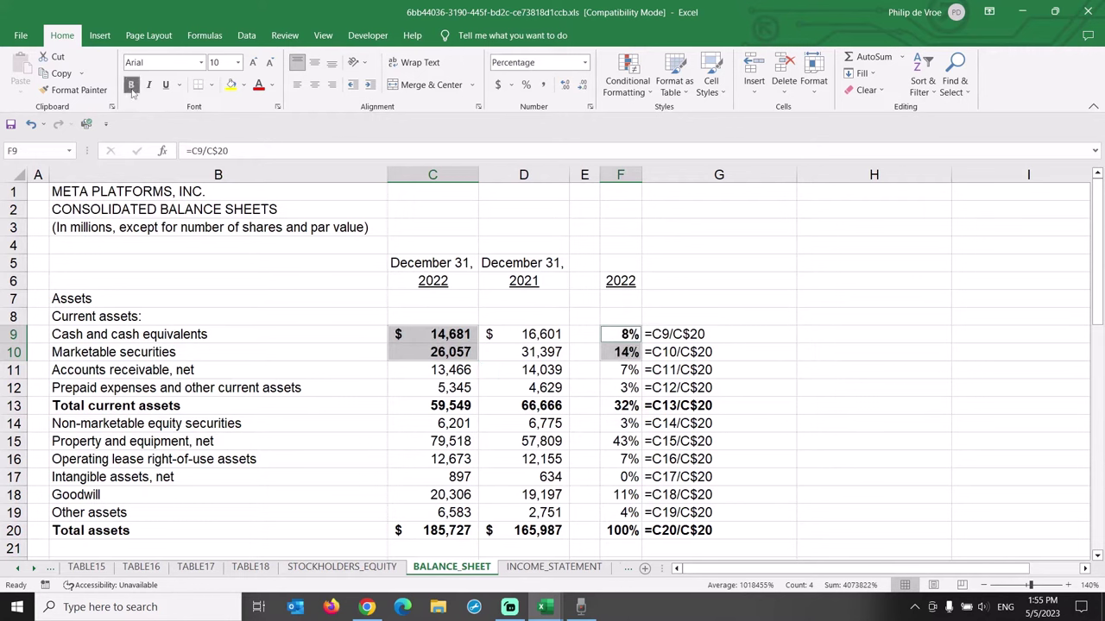
# Bold the 43% Property and equipment share in F15 and the 11% Goodwill share in F18
pyautogui.click(622, 439)
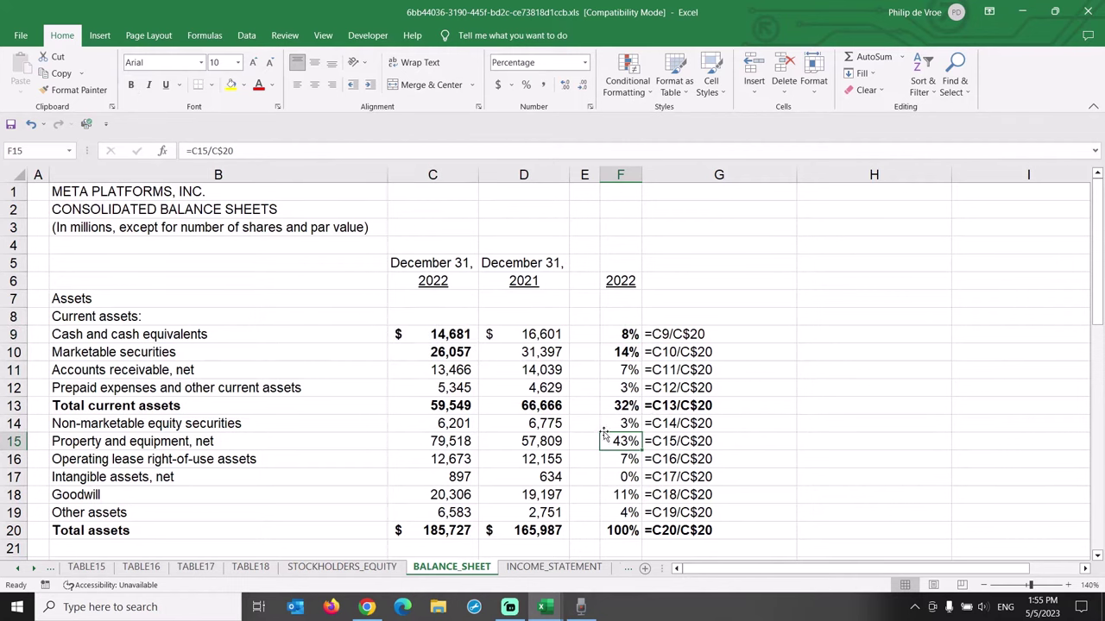
pyautogui.click(131, 85)
pyautogui.click(15, 441)
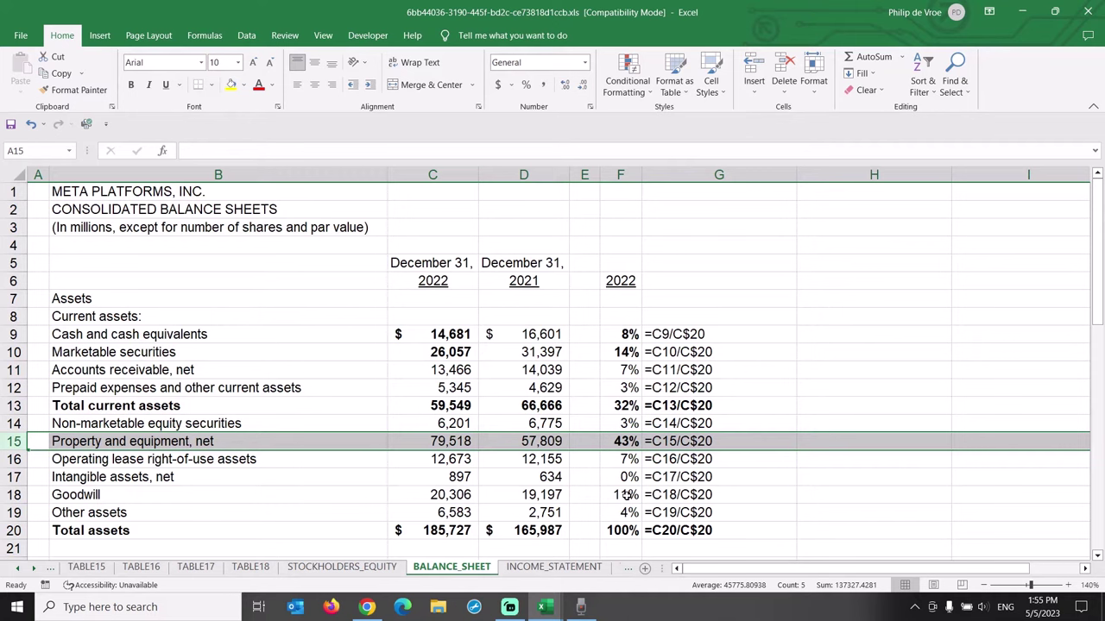
pyautogui.moveTo(618, 443); pyautogui.dragTo(620, 459)
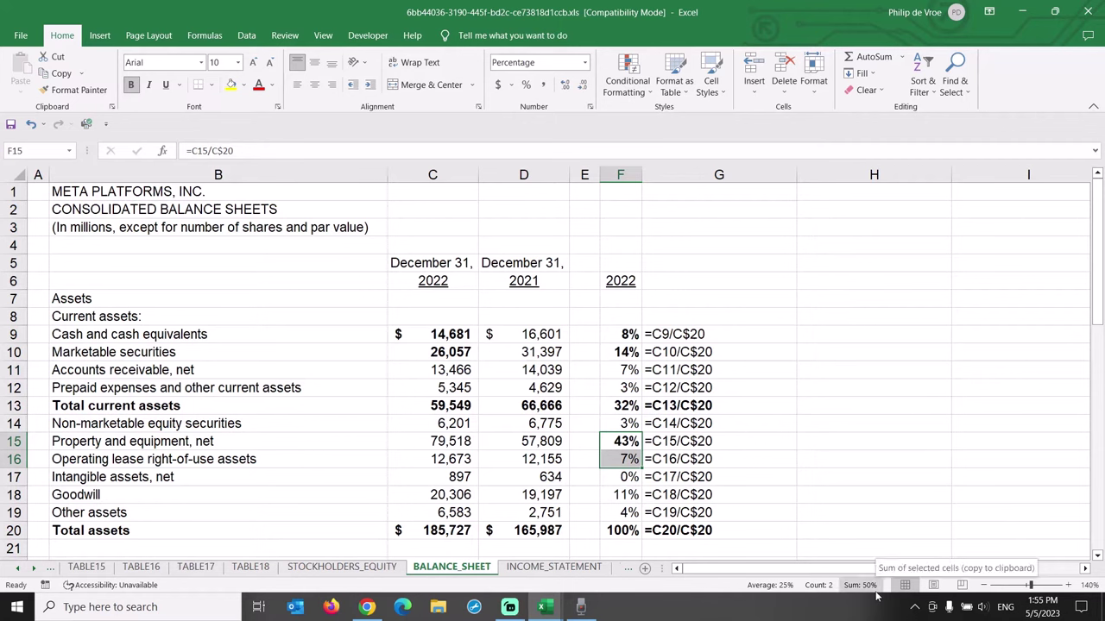
pyautogui.click(634, 496)
pyautogui.click(131, 87)
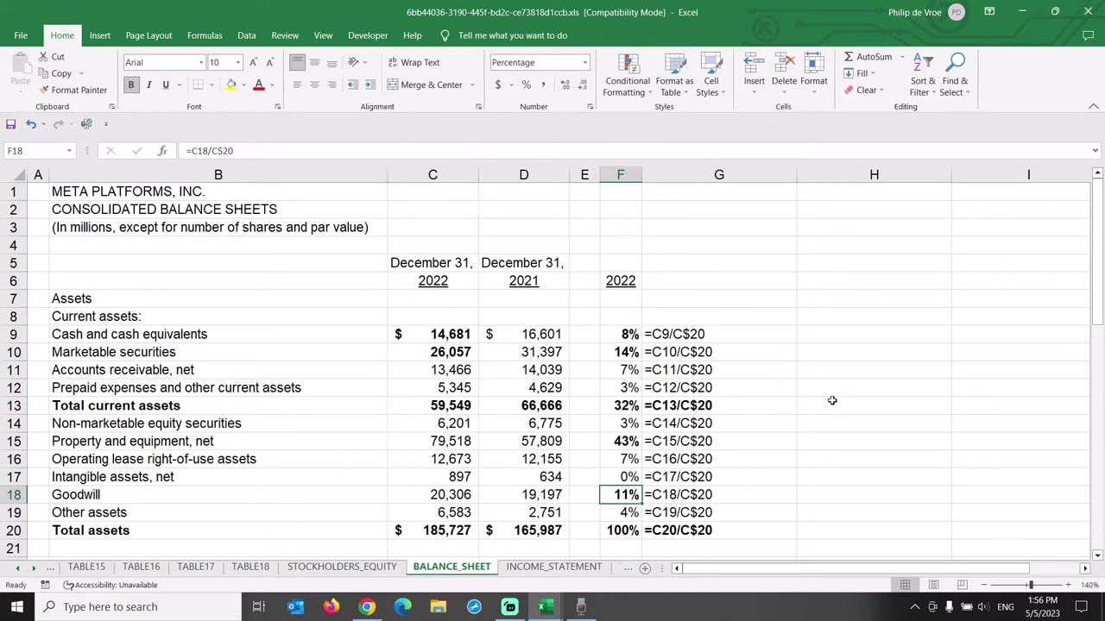
# Copy the formula-text cell from G19 into G24
pyautogui.click(736, 510)
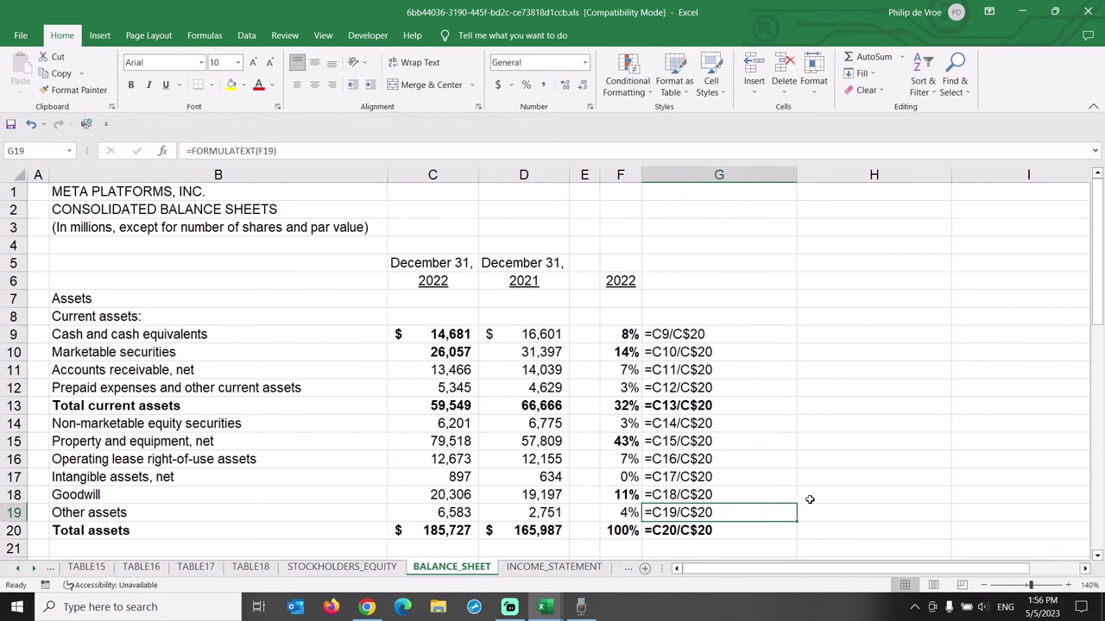
pyautogui.hotkey('ctrl', 'c')
pyautogui.scroll(-6, 820, 488)
pyautogui.scroll(-2, 824, 485)
pyautogui.click(717, 228)
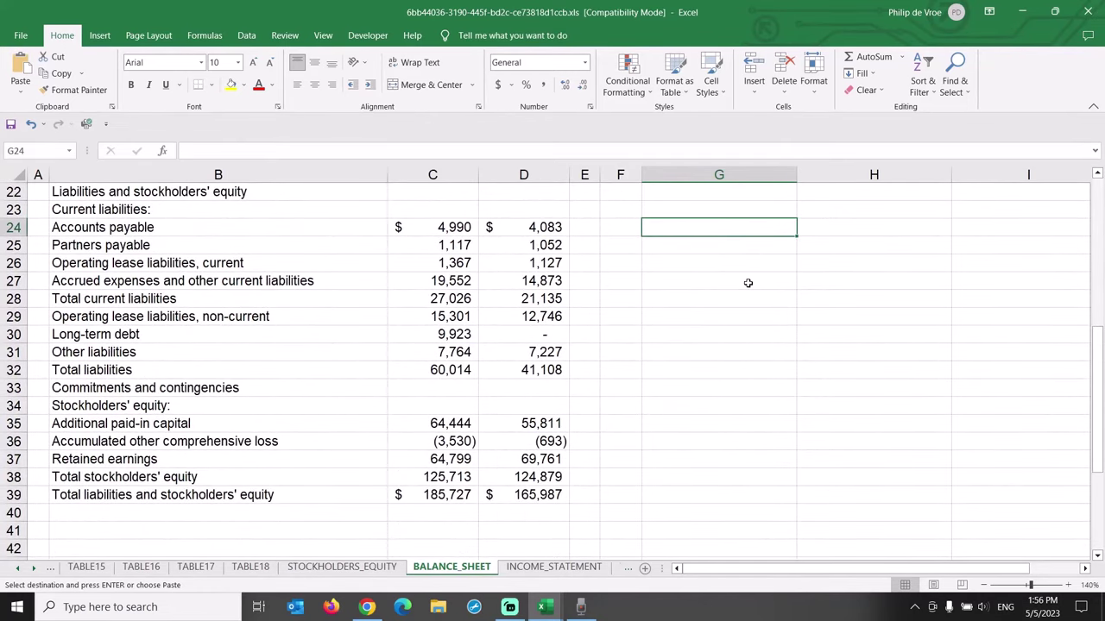
pyautogui.hotkey('ctrl', 'v')
pyautogui.click(623, 227)
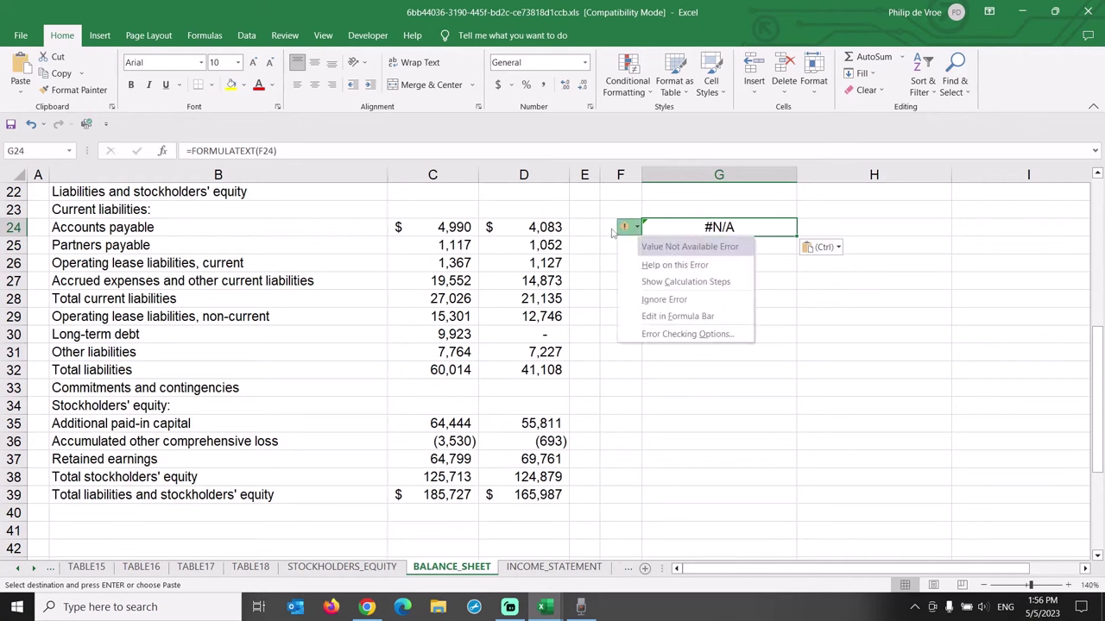
pyautogui.click(610, 229)
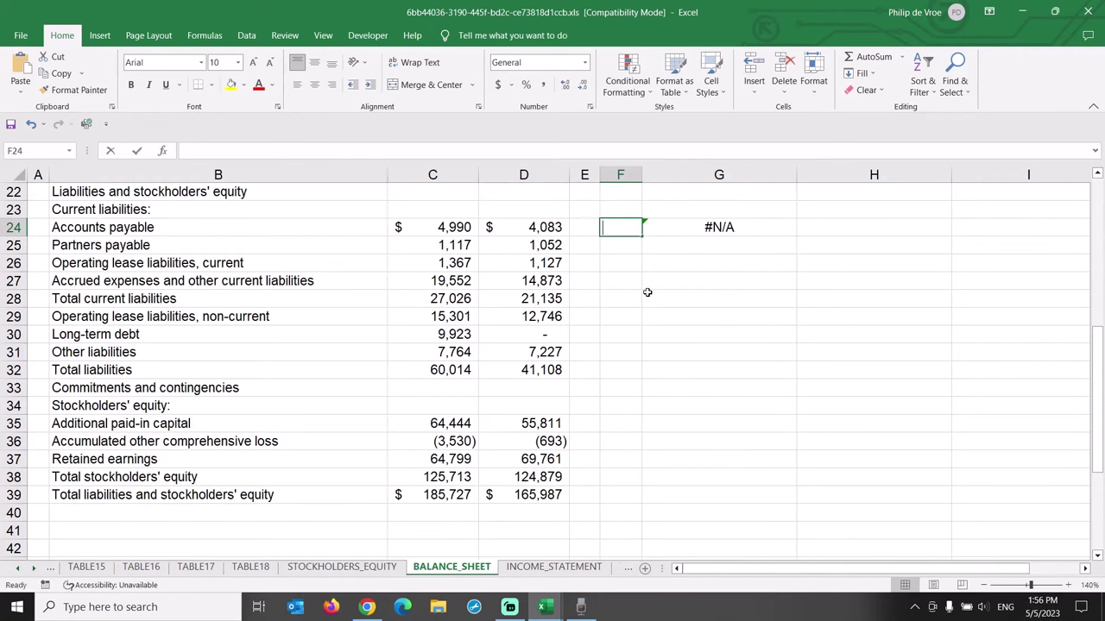
# Enter =C24/C$39 in F24 as a percentage and fill F24:G32 down to Total liabilities
pyautogui.write('=c24/c$39')
pyautogui.press('Return')
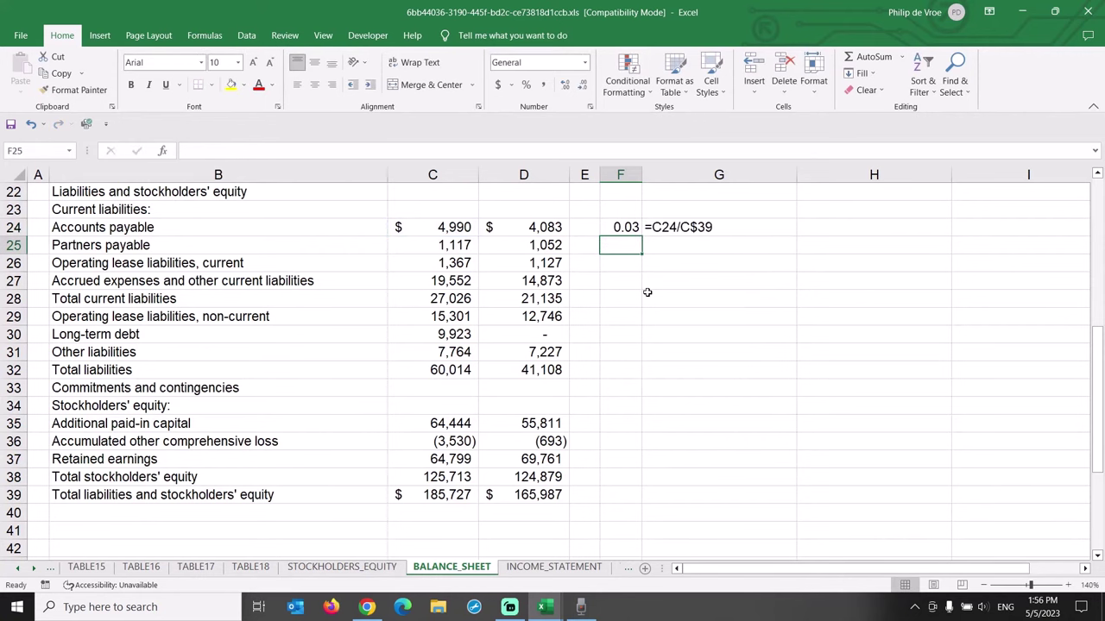
pyautogui.press('Up')
pyautogui.click(525, 84)
pyautogui.moveTo(643, 234); pyautogui.dragTo(795, 377)
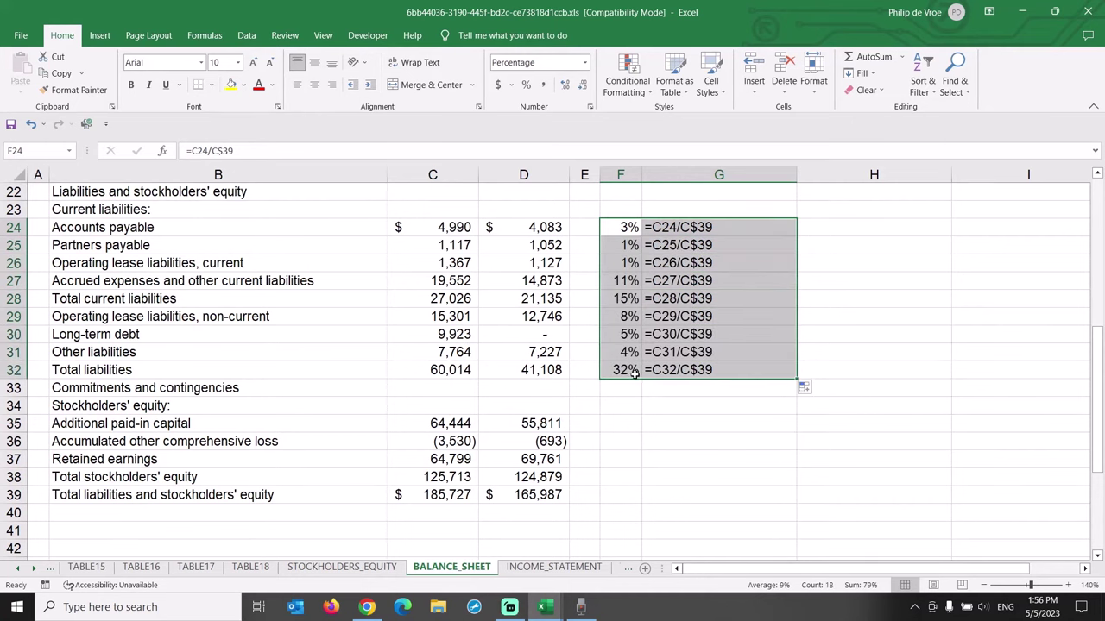
# Copy the Total liabilities percentage row into the equity rows F35:G39
pyautogui.moveTo(632, 373); pyautogui.dragTo(681, 371)
pyautogui.hotkey('ctrl', 'c')
pyautogui.moveTo(625, 425); pyautogui.dragTo(621, 497)
pyautogui.hotkey('ctrl', 'v')
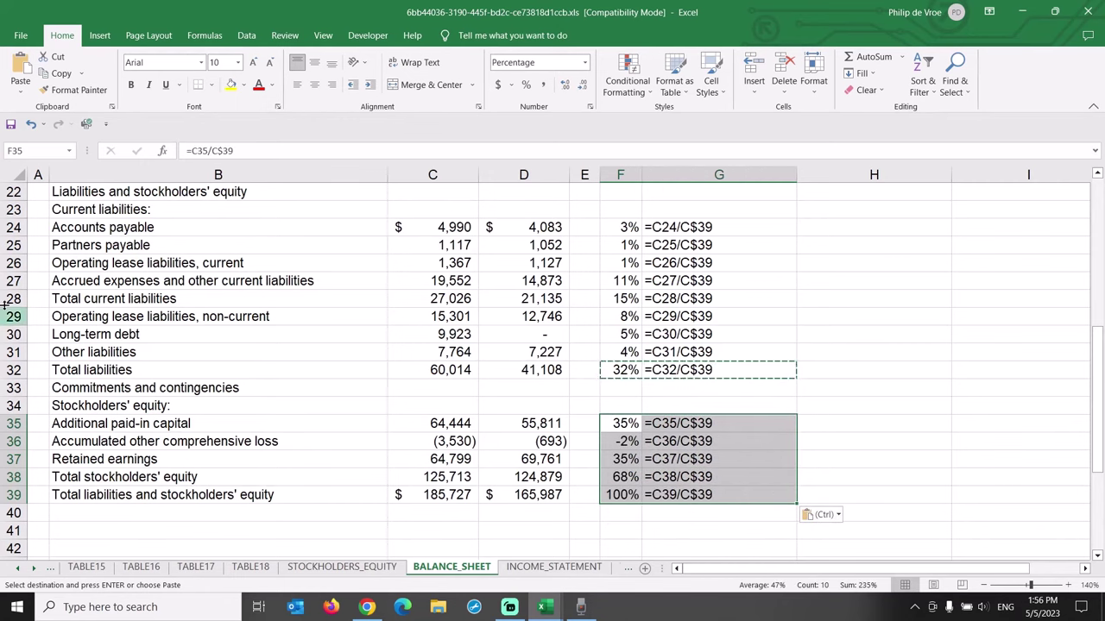
# Bold total rows 28, 32, 38 and 39
pyautogui.click(15, 298)
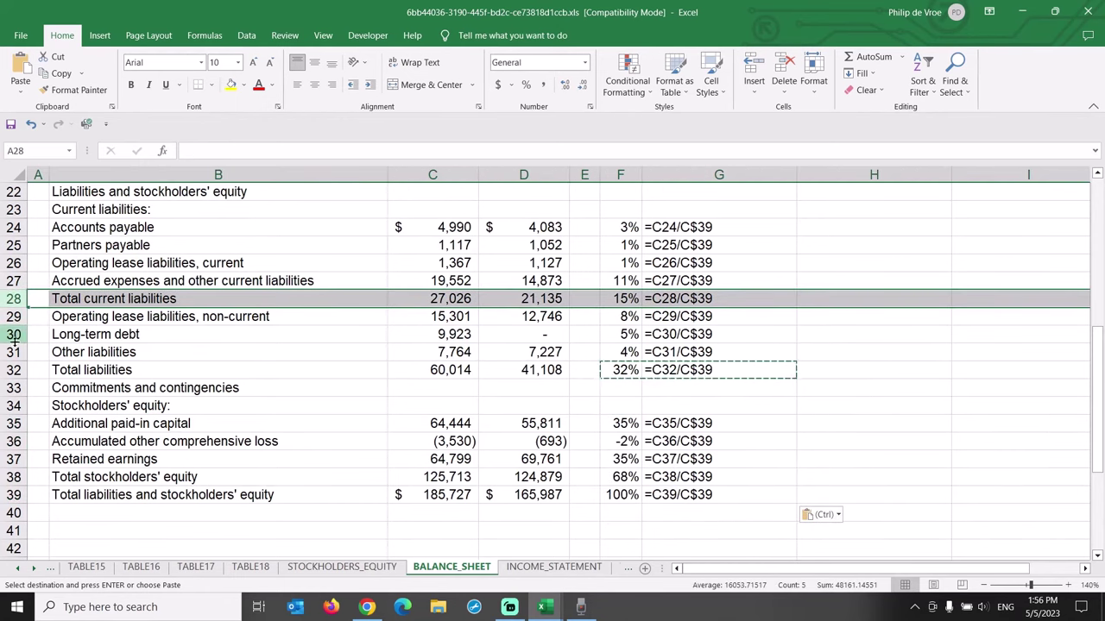
pyautogui.keyDown('ctrl'); pyautogui.click(14, 369); pyautogui.keyUp('ctrl')
pyautogui.keyDown('ctrl'); pyautogui.click(13, 477); pyautogui.keyUp('ctrl')
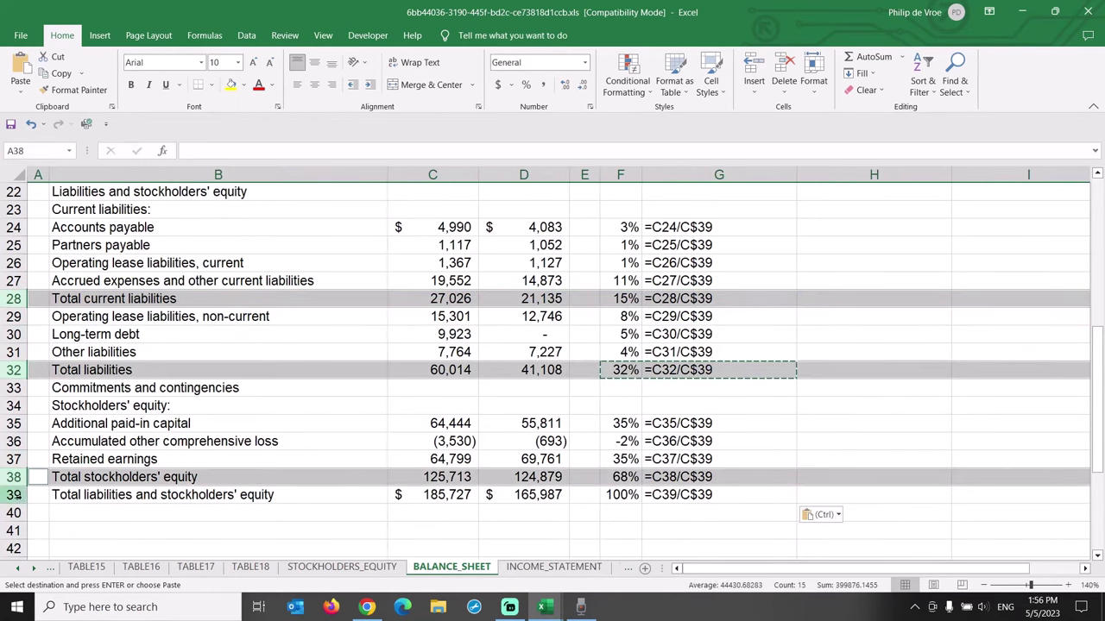
pyautogui.keyDown('ctrl'); pyautogui.click(15, 495); pyautogui.keyUp('ctrl')
pyautogui.click(130, 83)
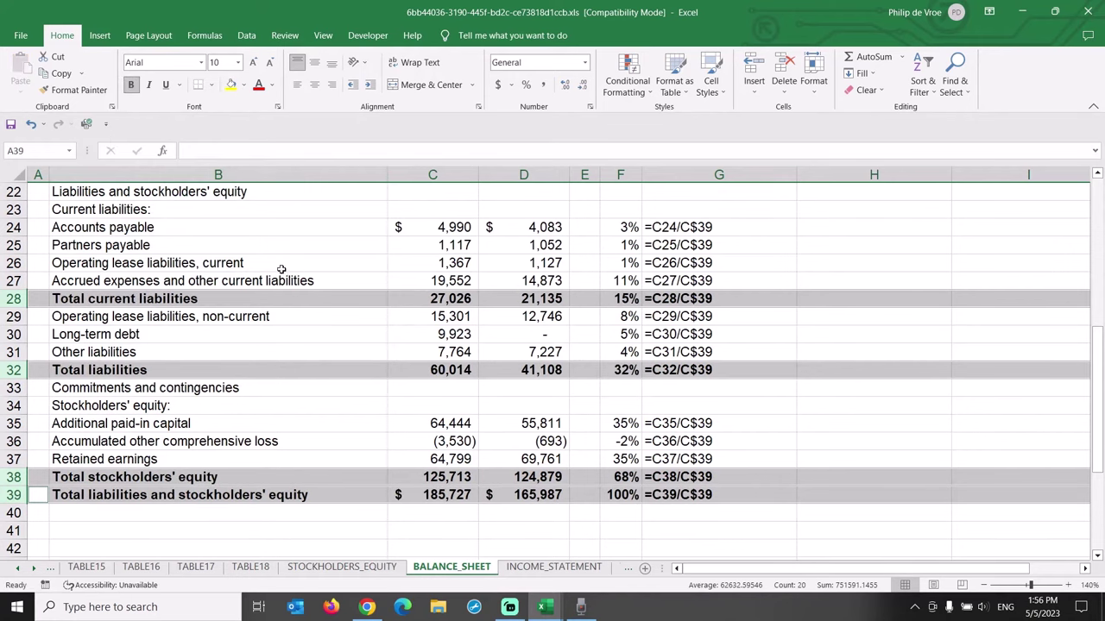
pyautogui.scroll(2, 549, 398)
pyautogui.scroll(3, 549, 399)
pyautogui.scroll(-1, 549, 397)
pyautogui.click(327, 321)
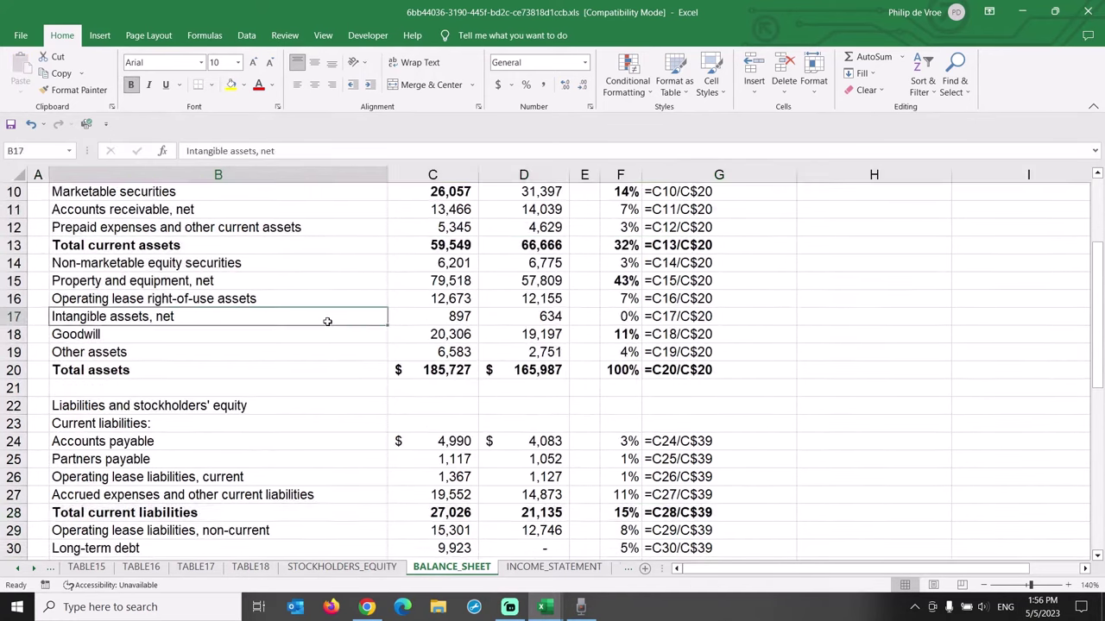
pyautogui.click(16, 245)
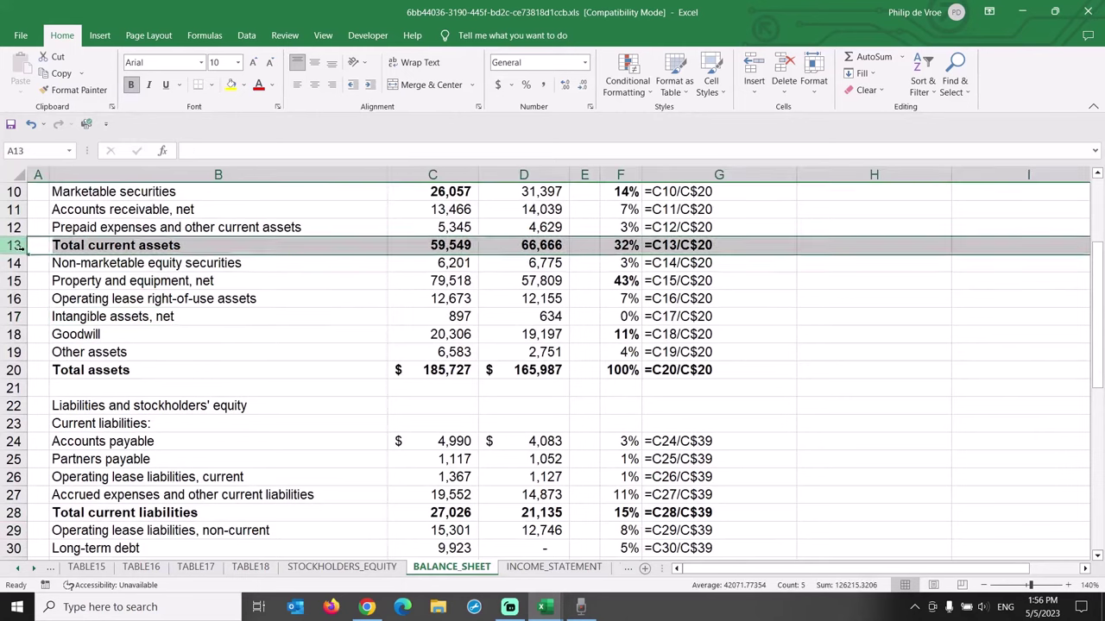
pyautogui.keyDown('ctrl'); pyautogui.click(16, 513); pyautogui.keyUp('ctrl')
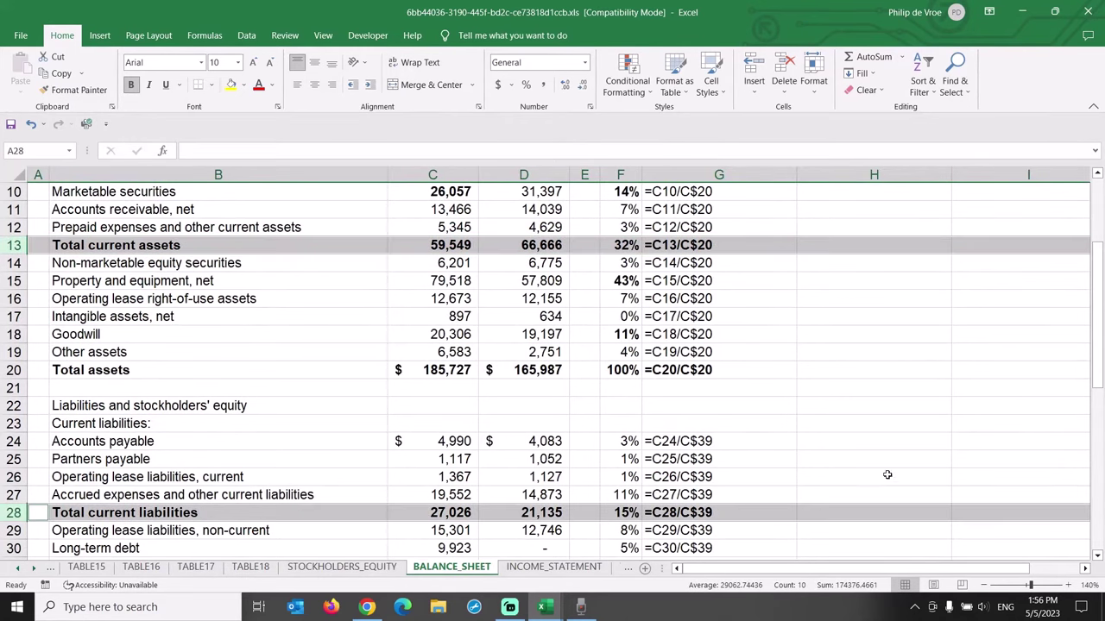
pyautogui.click(460, 245)
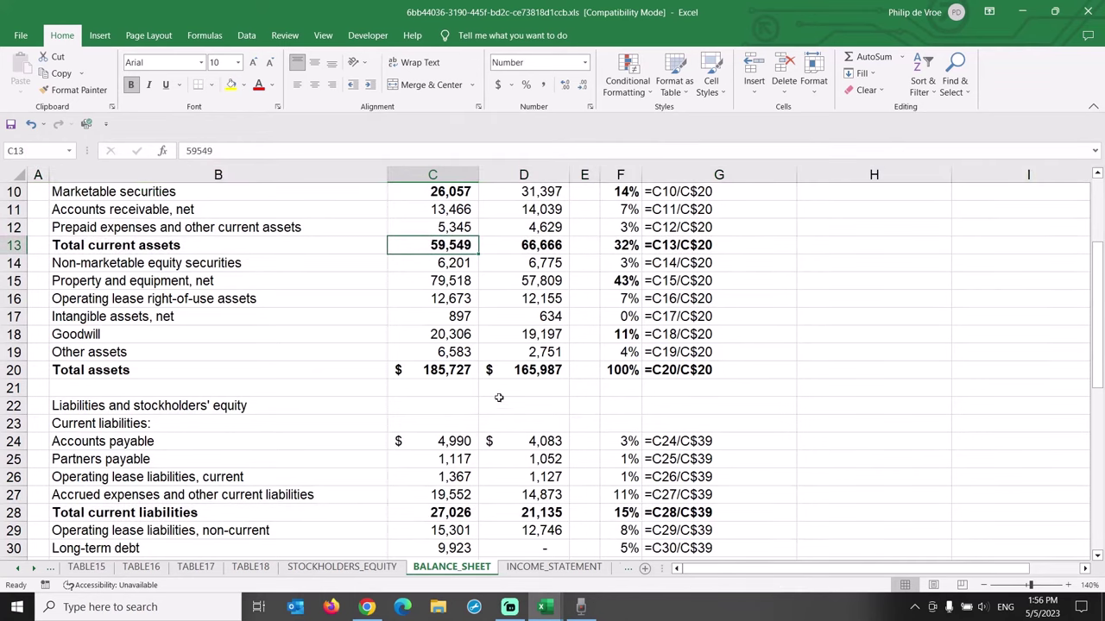
pyautogui.keyDown('ctrl'); pyautogui.click(460, 513); pyautogui.keyUp('ctrl')
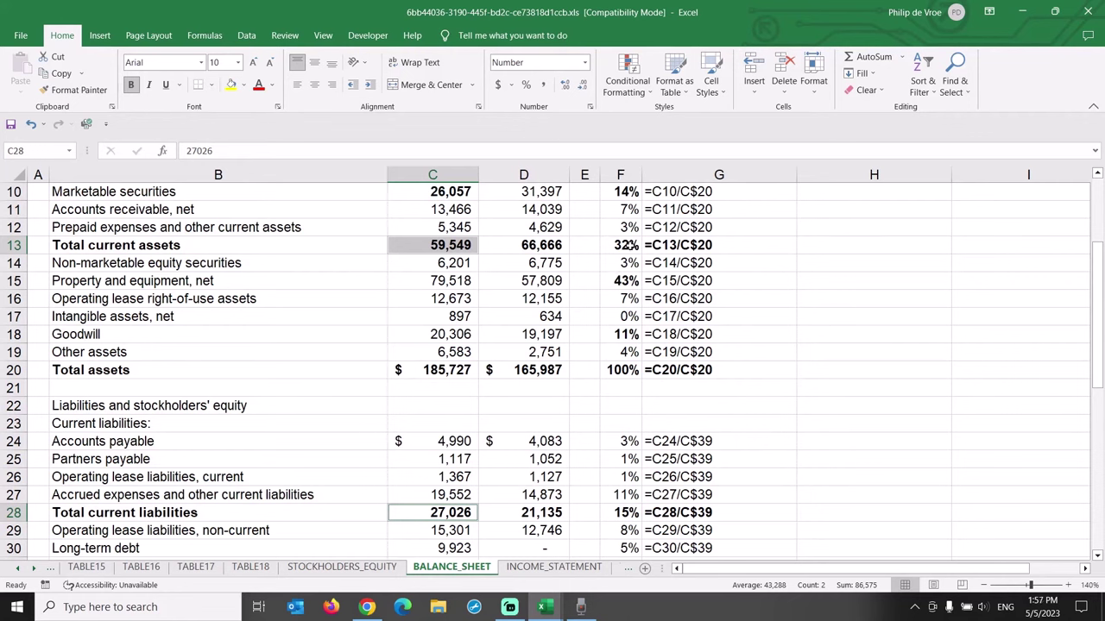
pyautogui.keyDown('ctrl'); pyautogui.click(632, 248); pyautogui.keyUp('ctrl')
pyautogui.keyDown('ctrl'); pyautogui.click(630, 513); pyautogui.keyUp('ctrl')
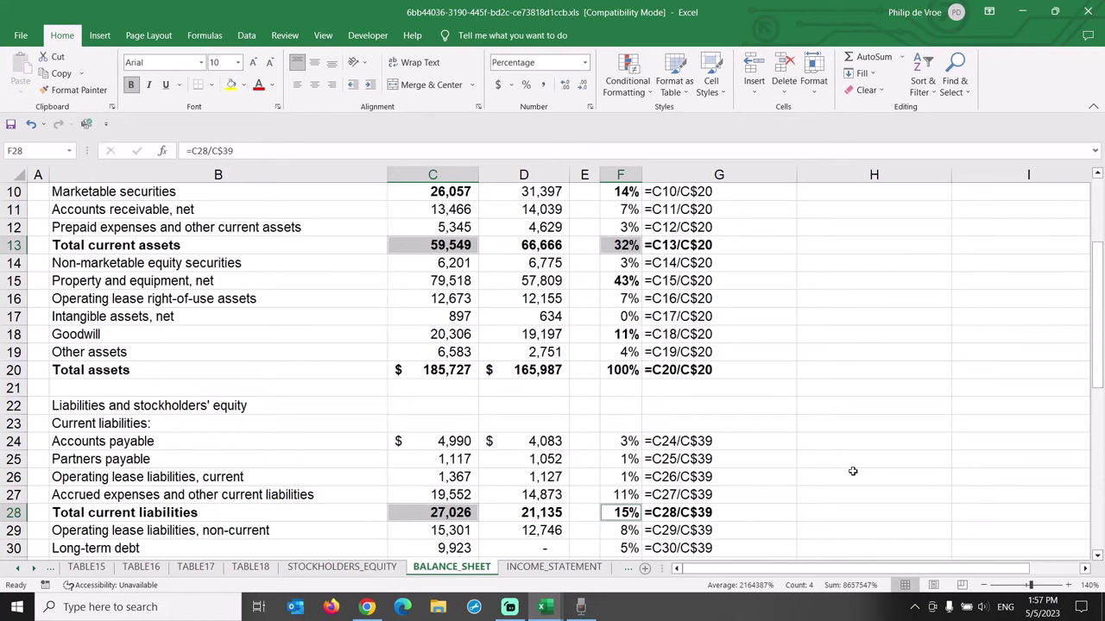
pyautogui.scroll(-3, 853, 471)
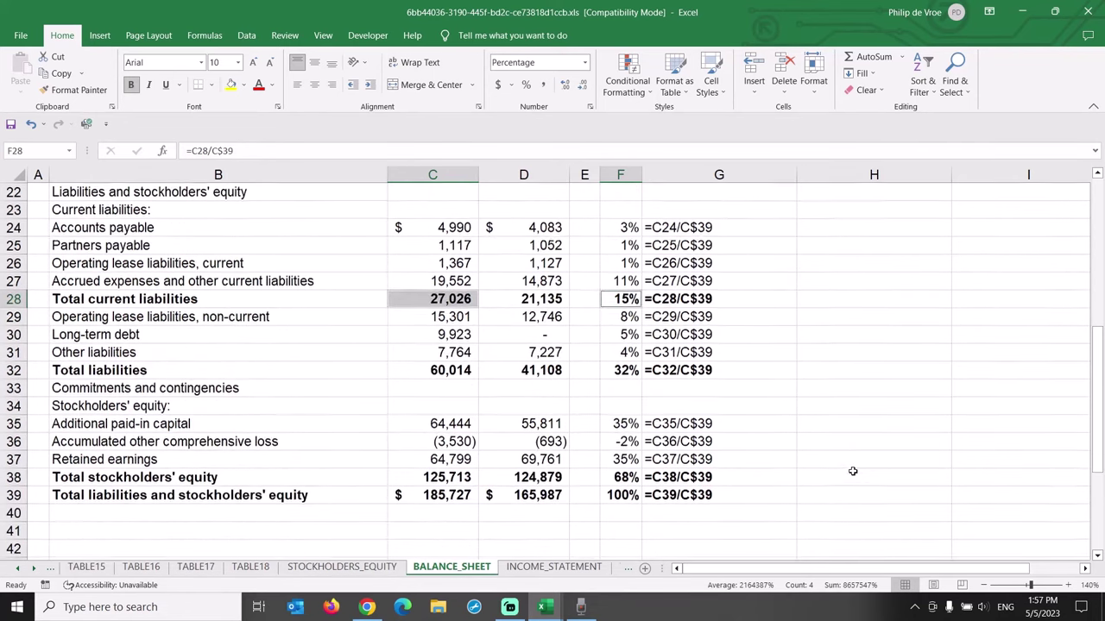
pyautogui.click(628, 476)
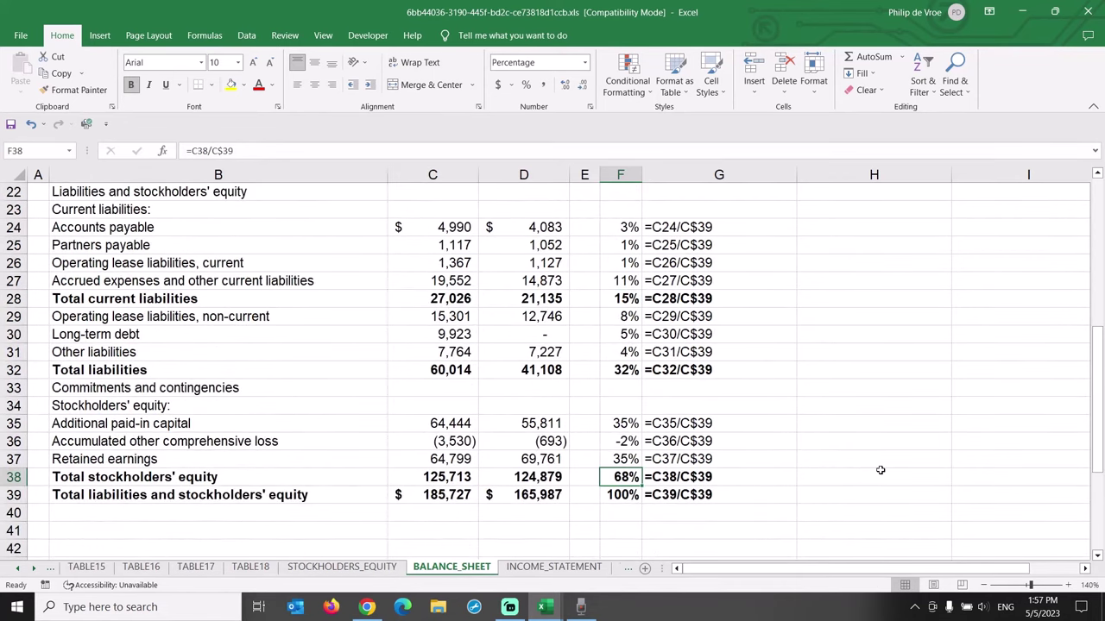
pyautogui.click(7, 476)
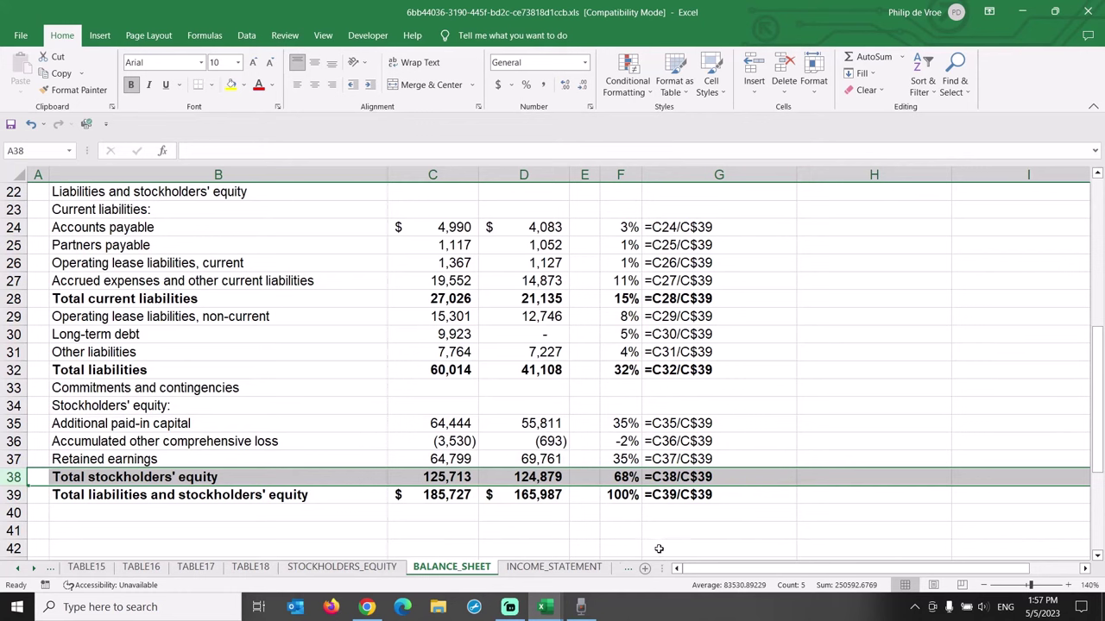
# Duplicate the 2022 percentage column into column G and change its G6 heading to 2021
pyautogui.hotkey('ctrl', 'Home')
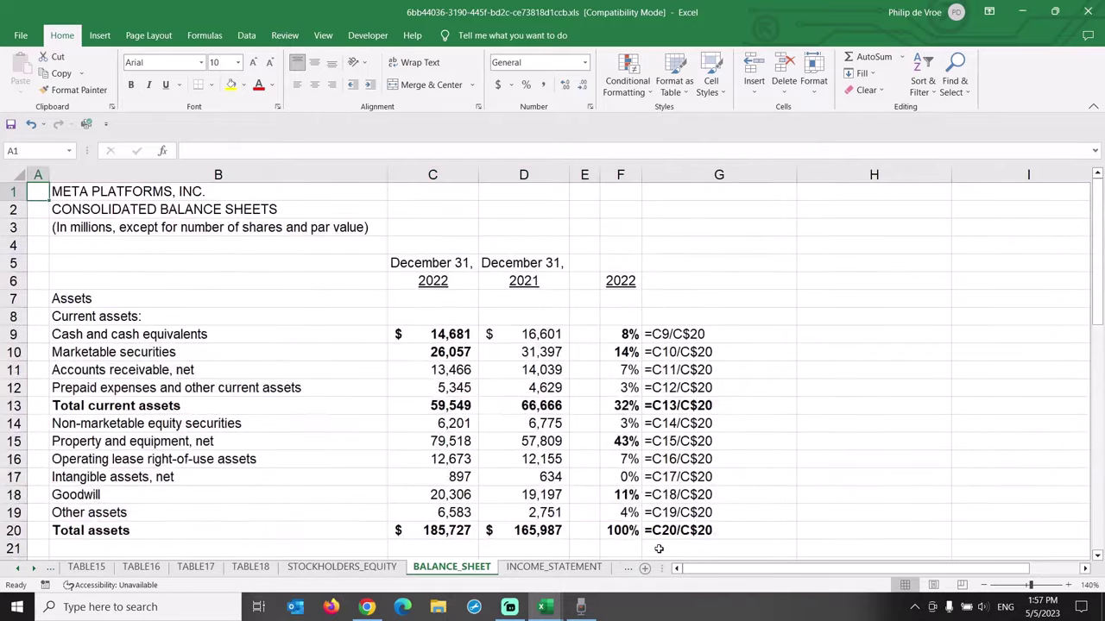
pyautogui.click(622, 175)
pyautogui.hotkey('ctrl', 'c')
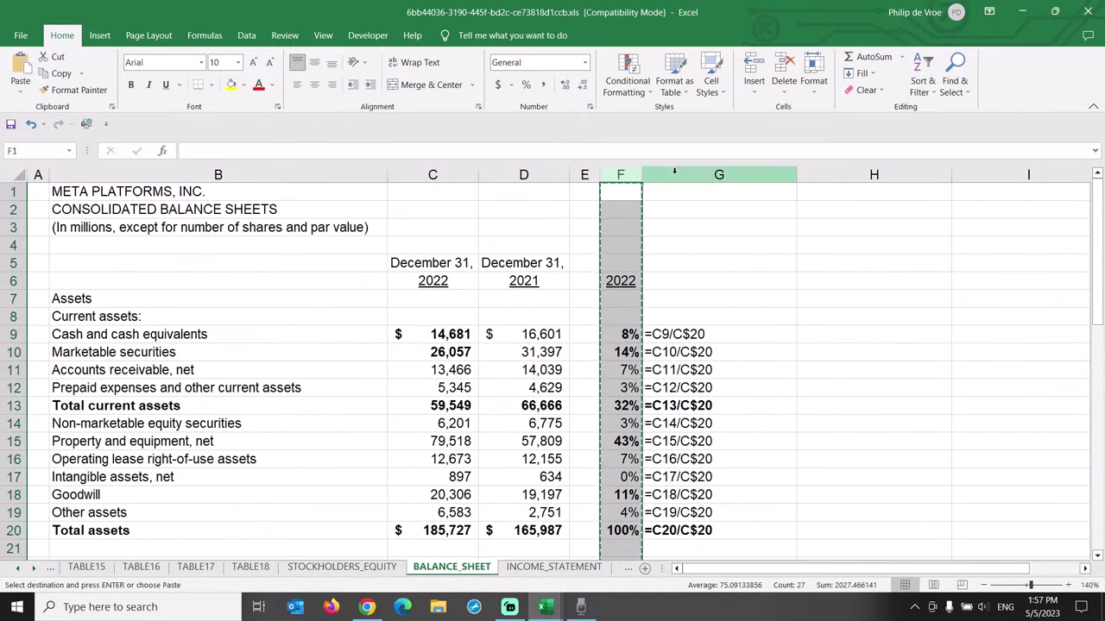
pyautogui.click(677, 175)
pyautogui.hotkey('ctrl', 'v')
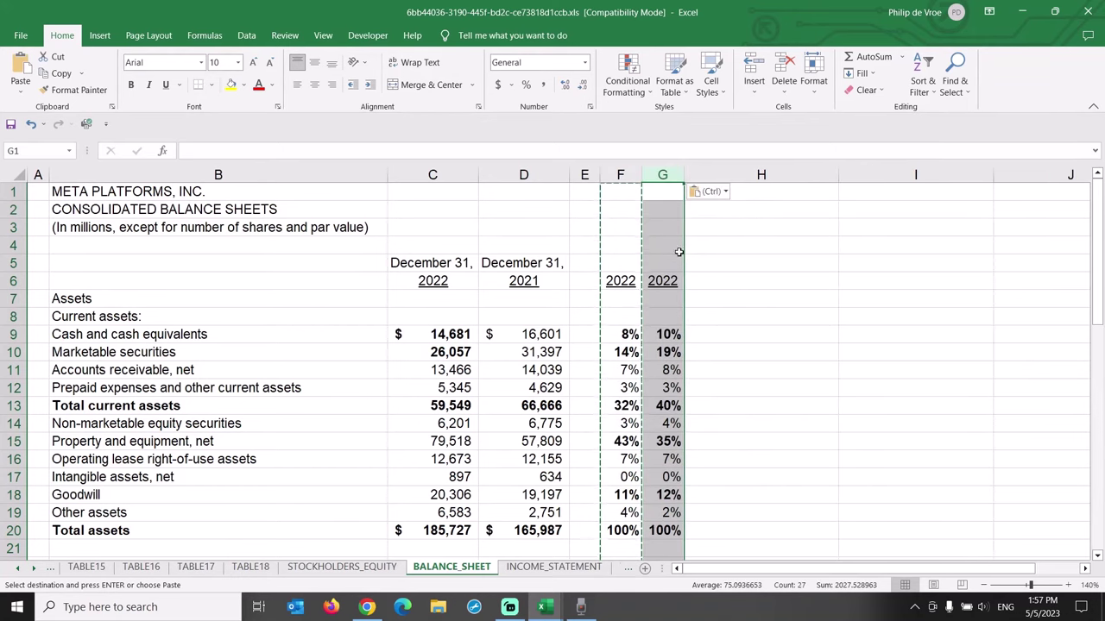
pyautogui.click(675, 278)
pyautogui.click(431, 151)
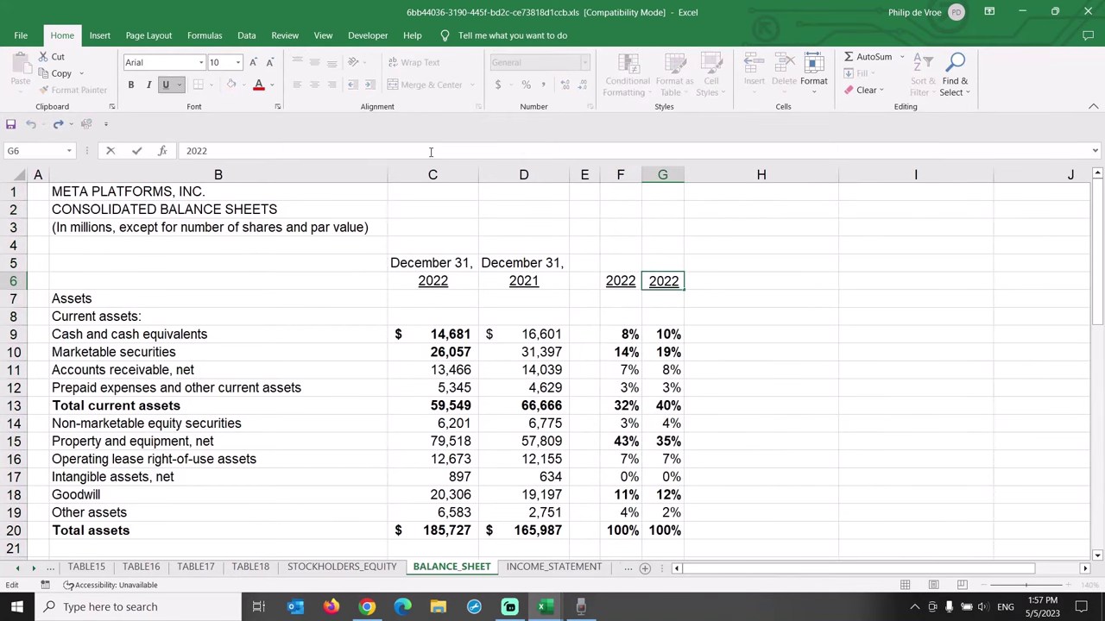
pyautogui.press('BackSpace')
pyautogui.write('1')
pyautogui.press('Return')
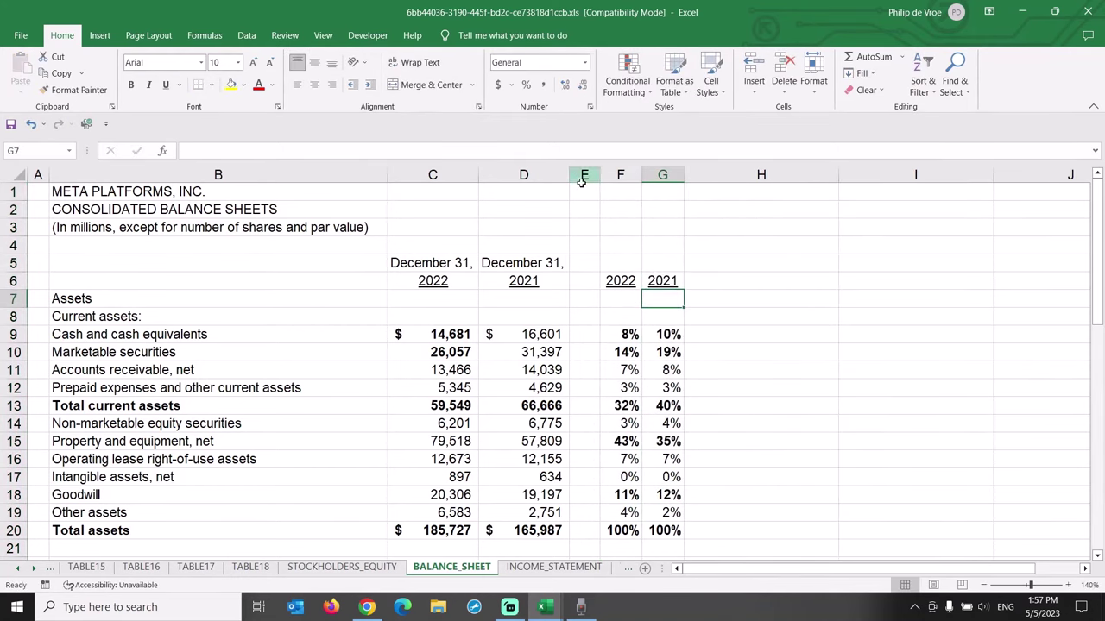
# Copy narrow spacer column E's format onto column H
pyautogui.click(584, 176)
pyautogui.hotkey('ctrl', 'c')
pyautogui.click(725, 175)
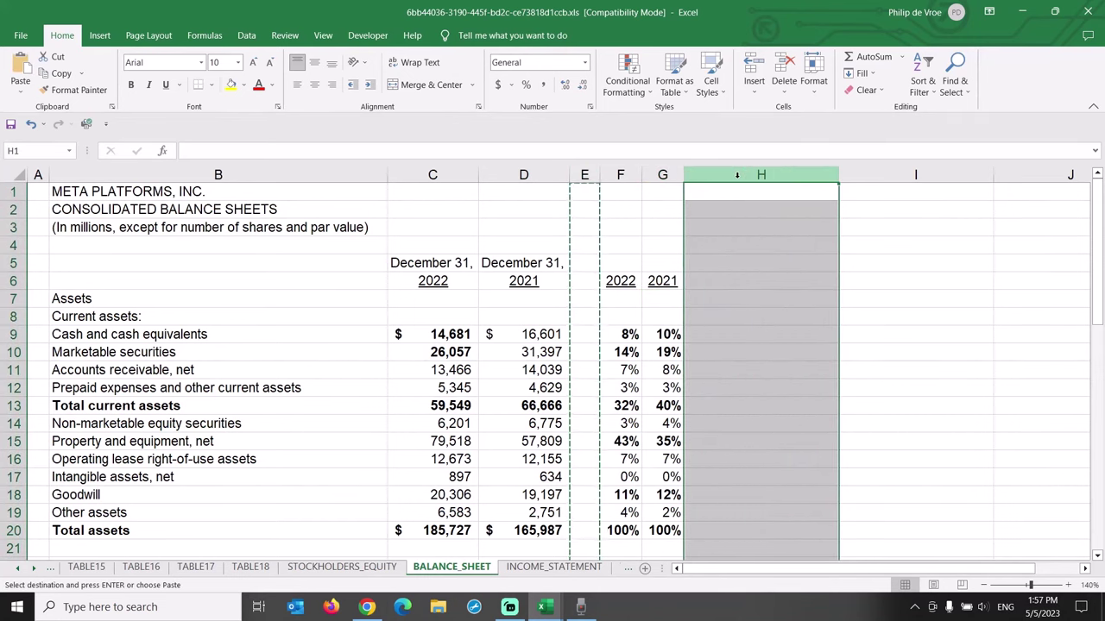
pyautogui.hotkey('ctrl', 'v')
pyautogui.press('Escape')
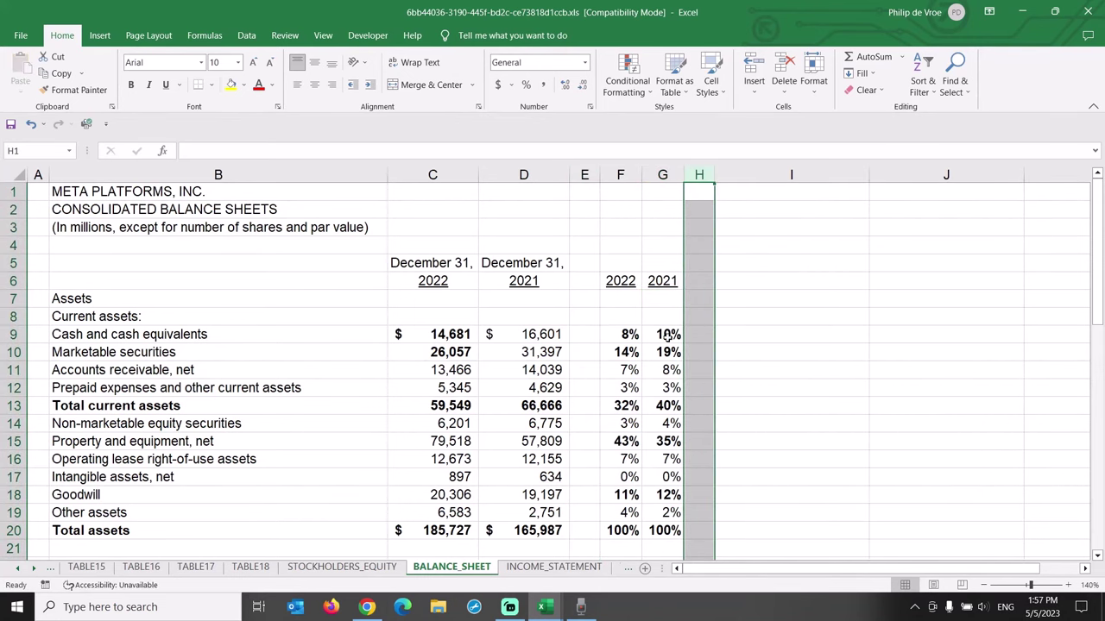
pyautogui.click(669, 336)
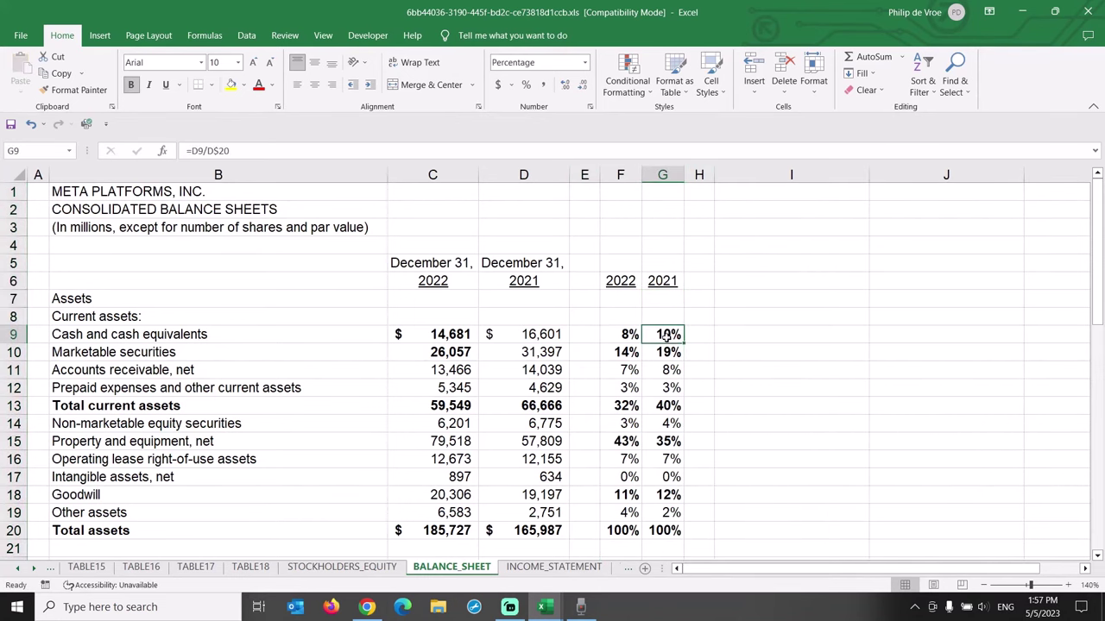
# Trace precedents for the G9 cash and G15 property percentages, then remove the arrows
pyautogui.click(148, 35)
pyautogui.click(204, 35)
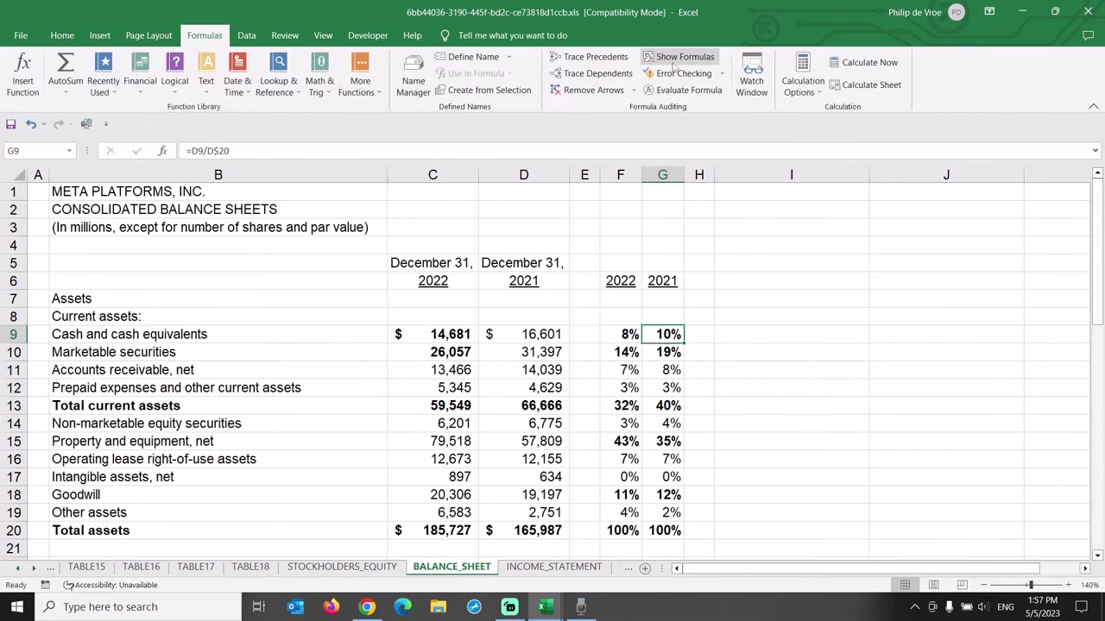
pyautogui.click(594, 57)
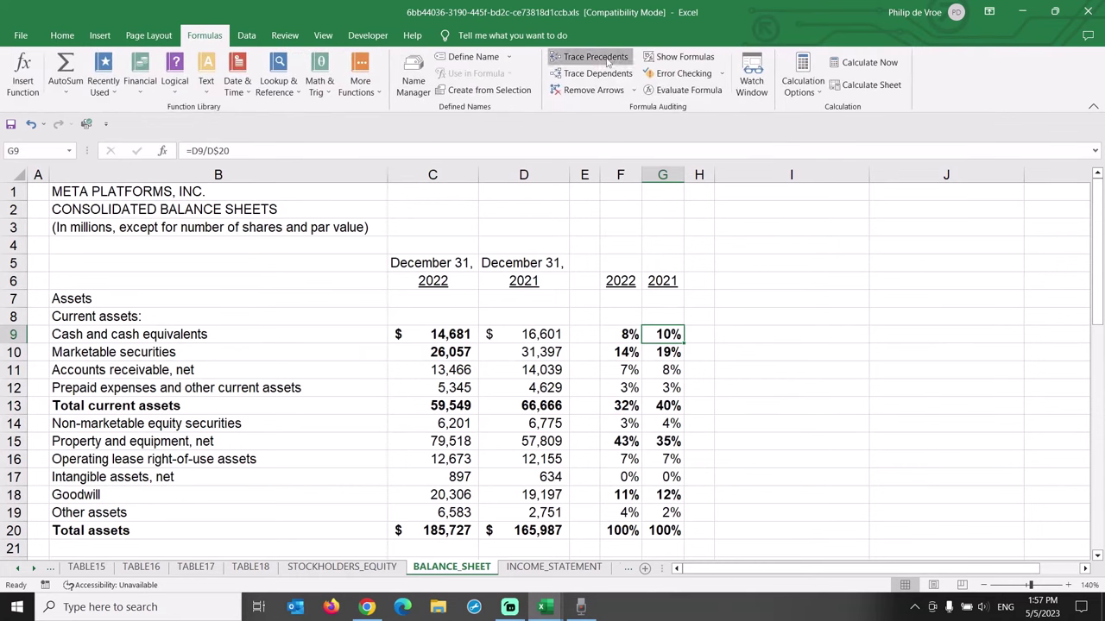
pyautogui.click(666, 441)
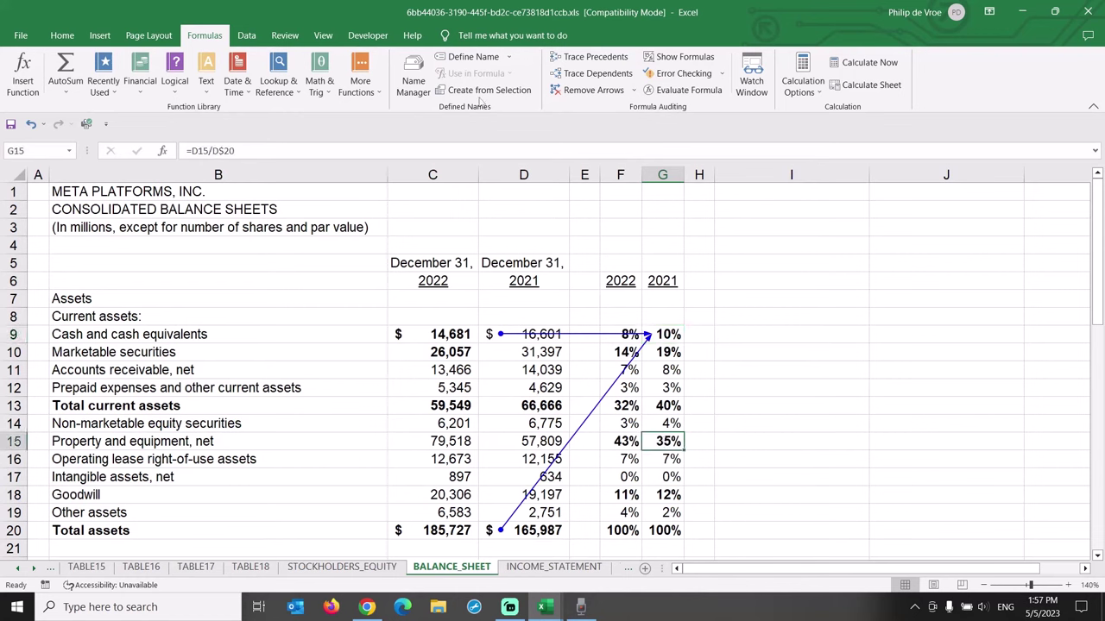
pyautogui.click(594, 57)
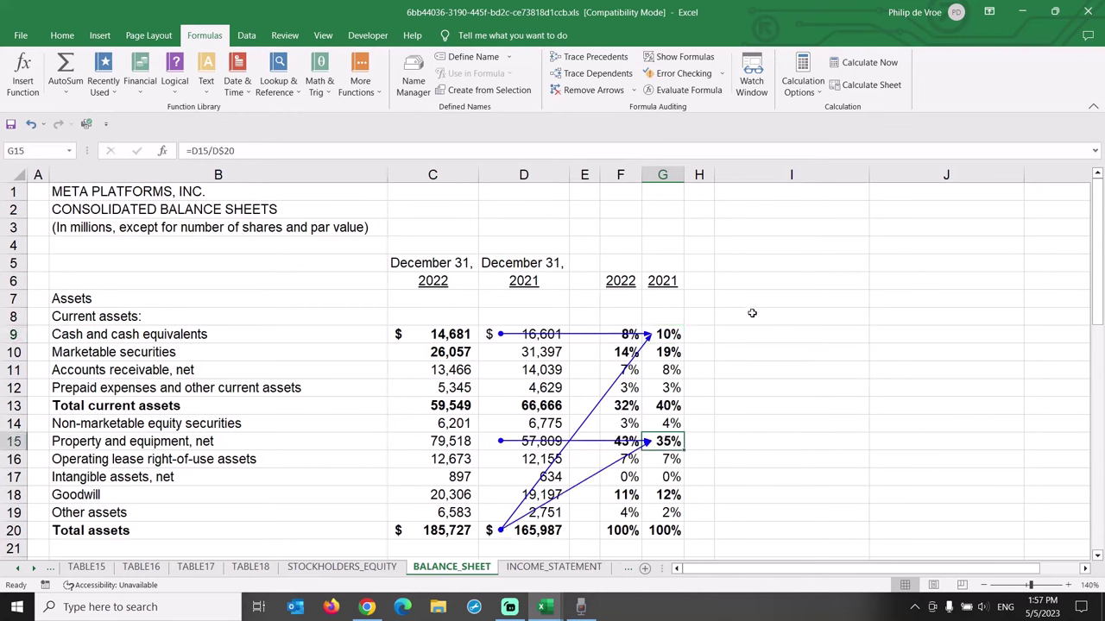
pyautogui.click(590, 92)
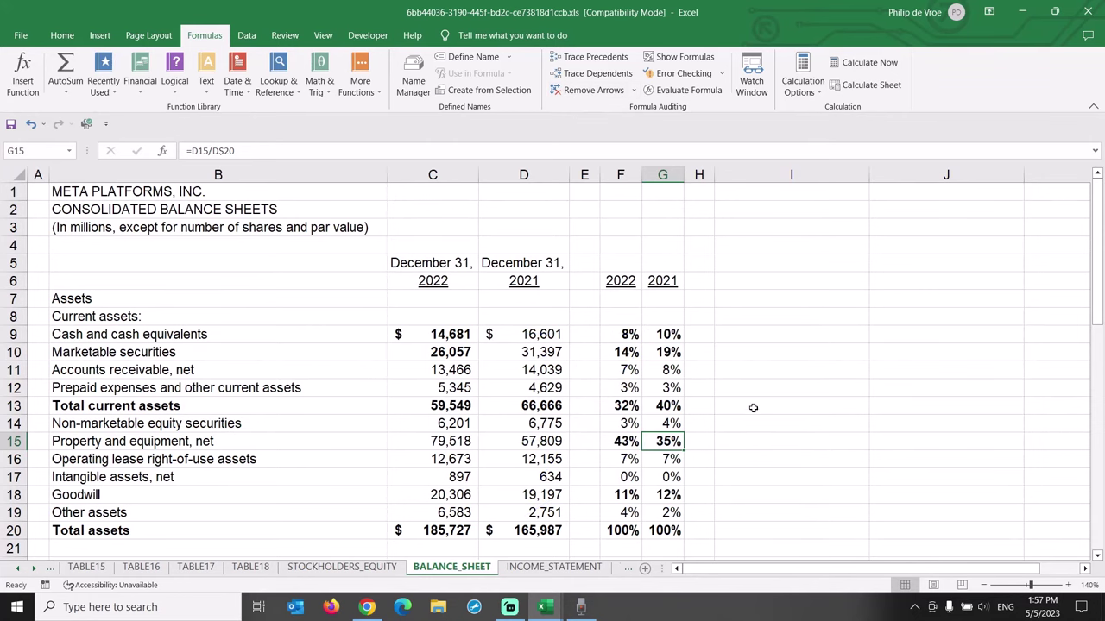
# Copy the V%-points heading from INCOME_STATEMENT K4:K5 into BALANCE_SHEET I5:I6
pyautogui.click(557, 570)
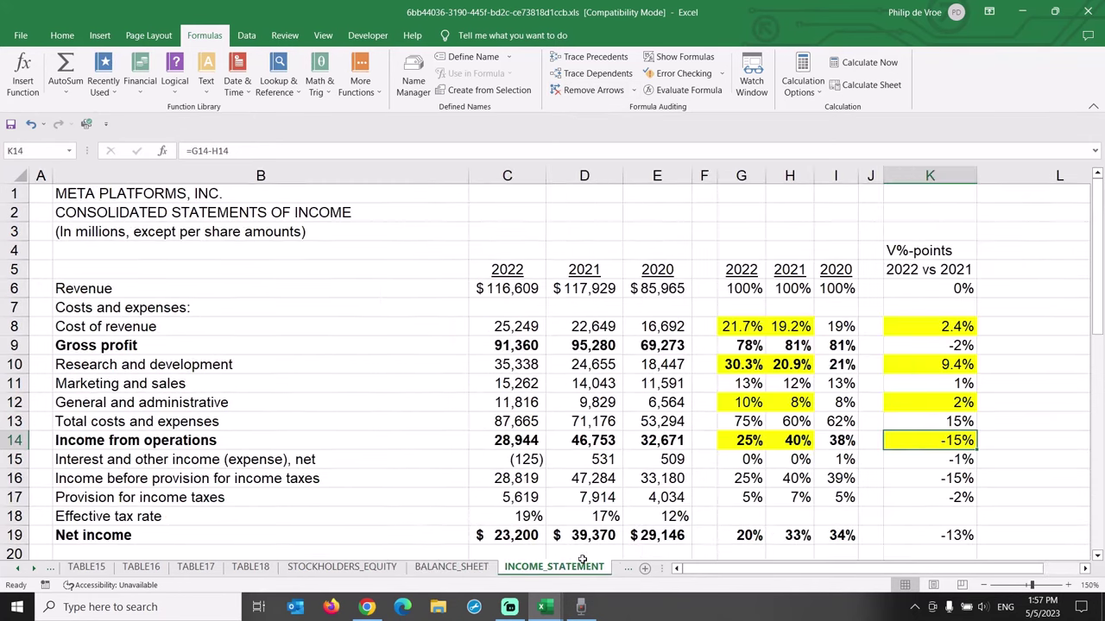
pyautogui.moveTo(922, 250); pyautogui.dragTo(923, 269)
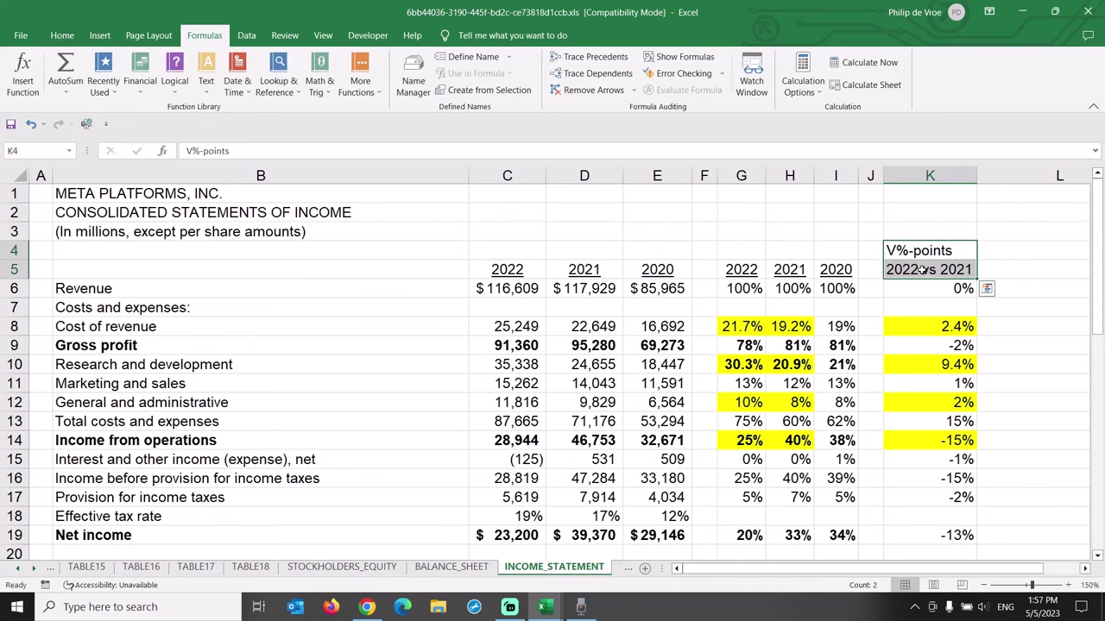
pyautogui.hotkey('ctrl', 'c')
pyautogui.click(488, 571)
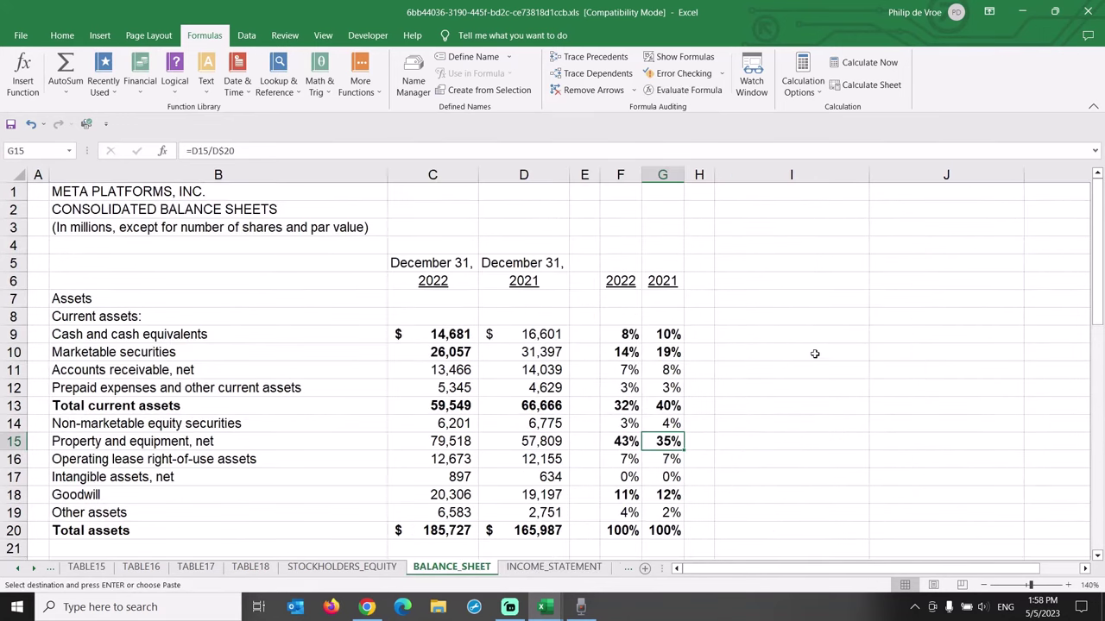
pyautogui.click(768, 260)
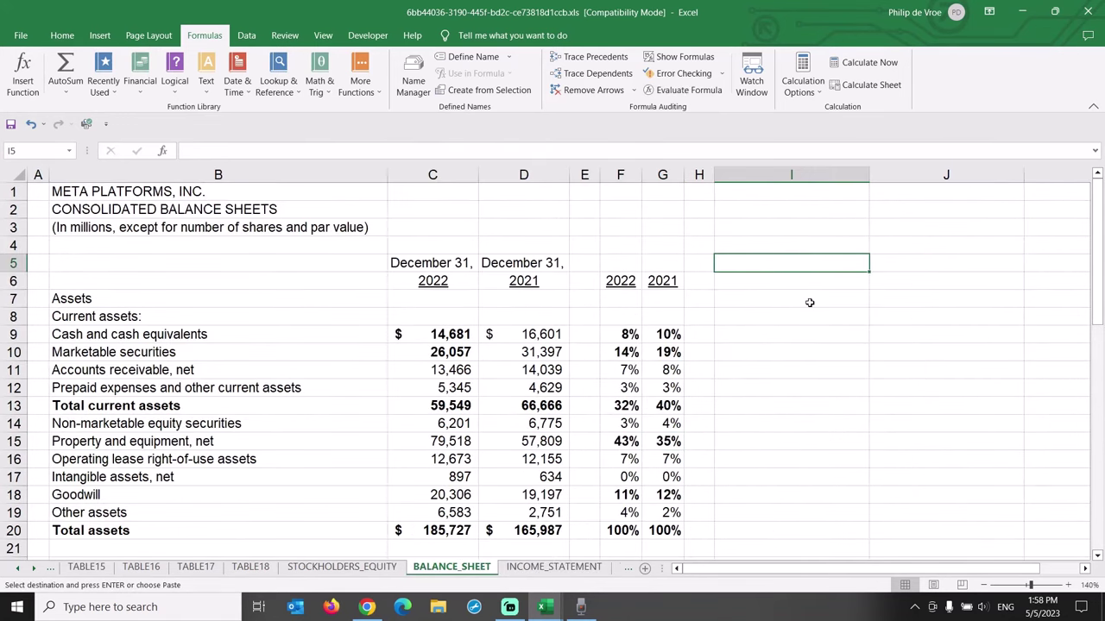
pyautogui.hotkey('ctrl', 'v')
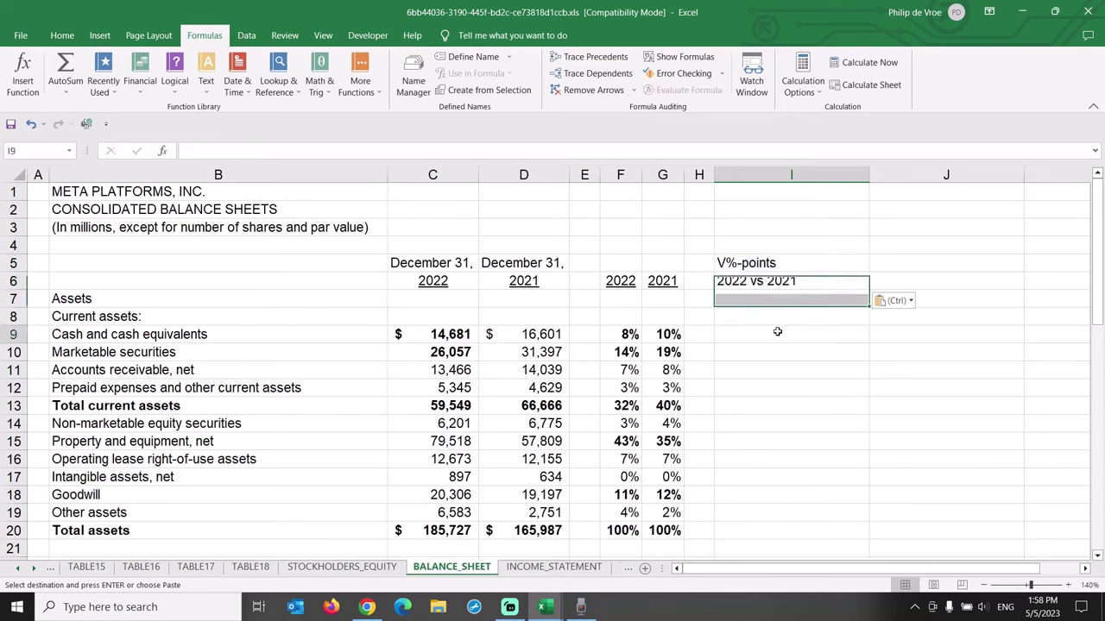
# Enter the cash variance =F9-G9 in I9, copy it, and select I10:I20
pyautogui.click(777, 333)
pyautogui.write('=')
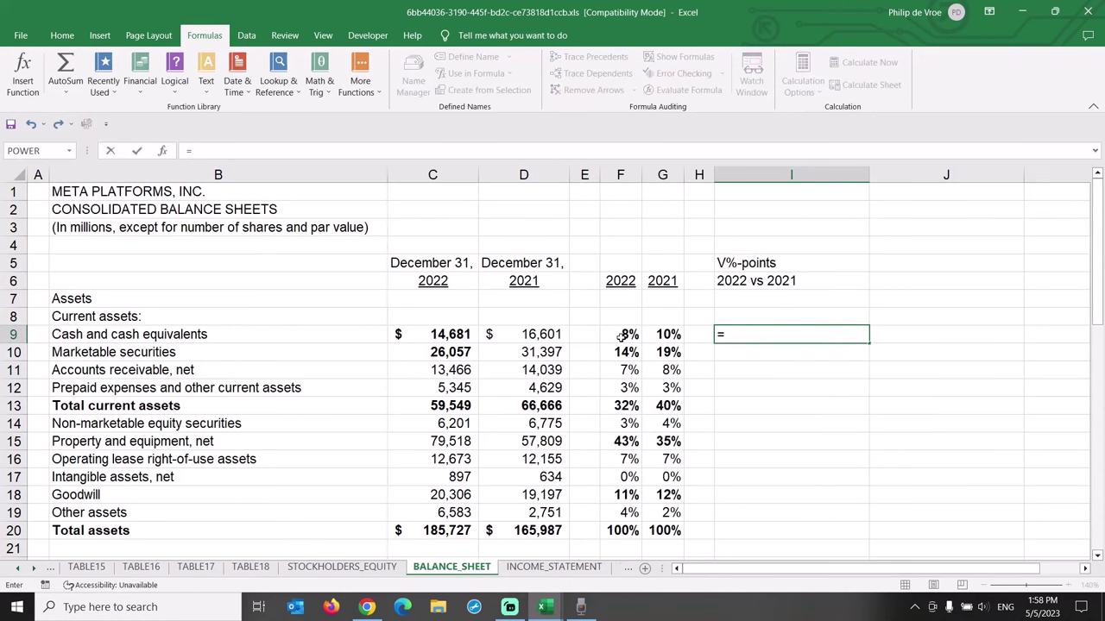
pyautogui.click(619, 336)
pyautogui.write('-')
pyautogui.click(669, 335)
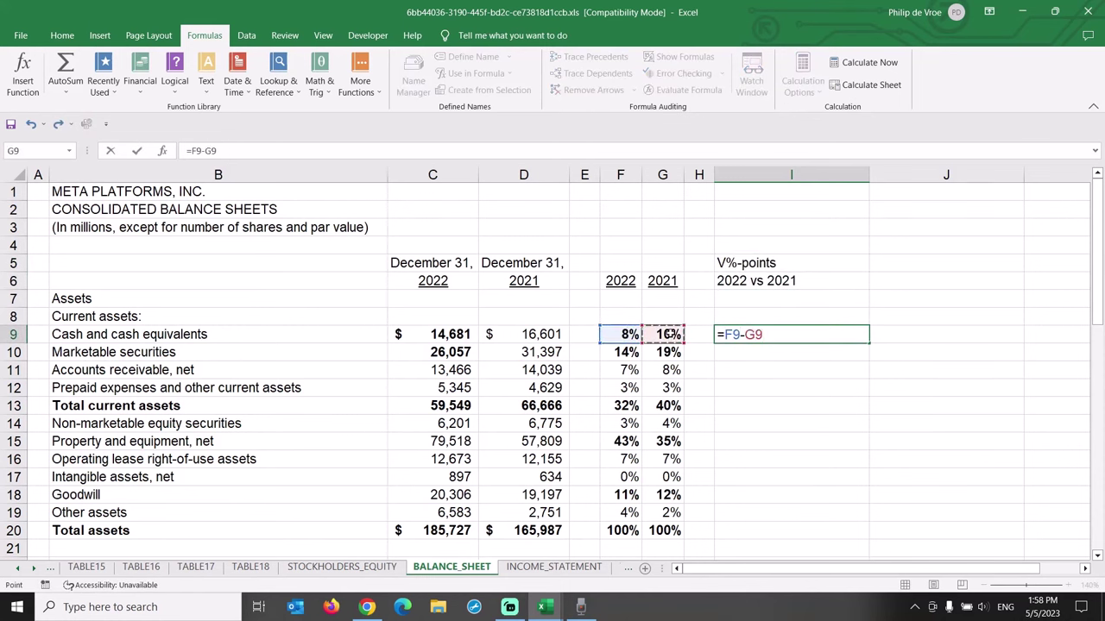
pyautogui.press('Return')
pyautogui.press('Up')
pyautogui.hotkey('ctrl', 'c')
pyautogui.moveTo(827, 348); pyautogui.dragTo(831, 526)
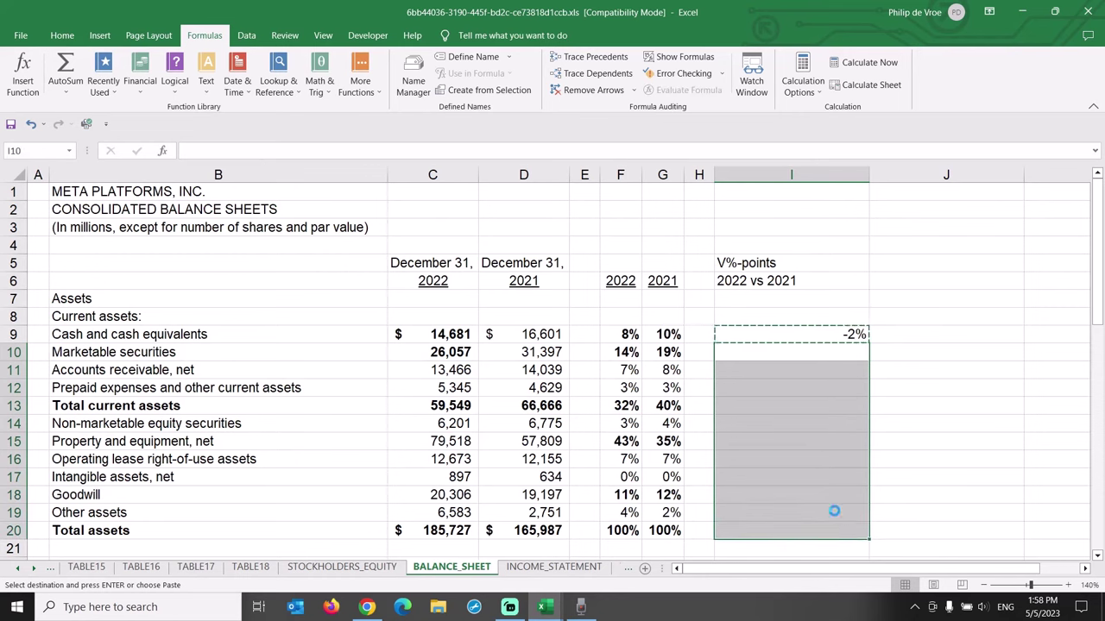
# Paste the variance formula into I10:I20, I24:I32 and I35:I39, then narrow column I
pyautogui.hotkey('ctrl', 'v')
pyautogui.scroll(-4, 836, 462)
pyautogui.moveTo(786, 390); pyautogui.dragTo(776, 523)
pyautogui.hotkey('ctrl', 'v')
pyautogui.scroll(-1, 871, 490)
pyautogui.scroll(-2, 871, 490)
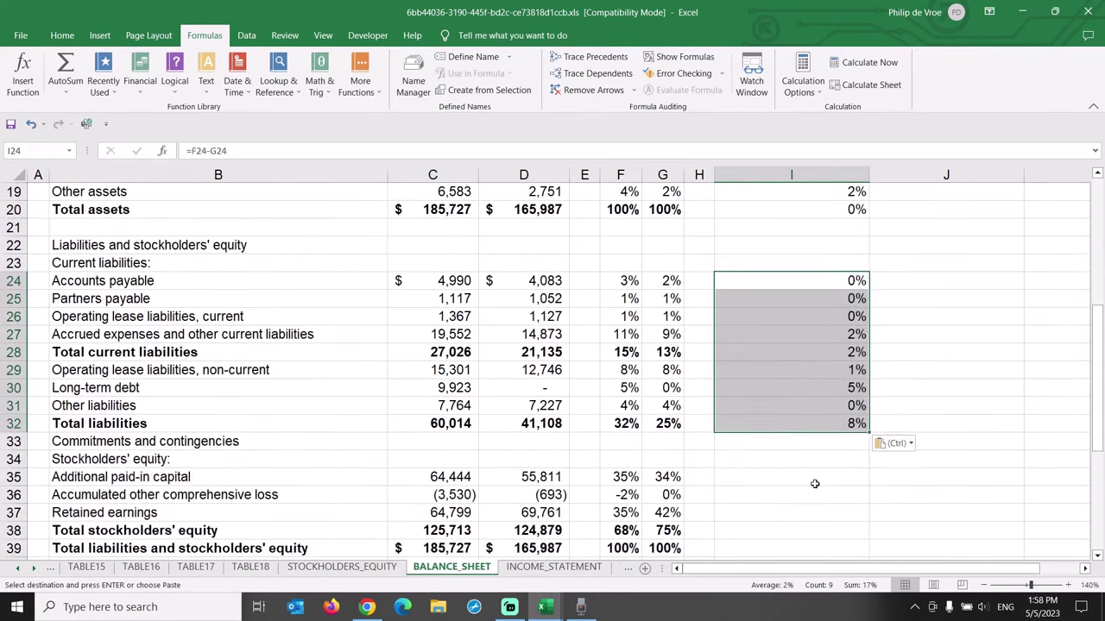
pyautogui.moveTo(806, 479); pyautogui.dragTo(811, 531)
pyautogui.hotkey('ctrl', 'v')
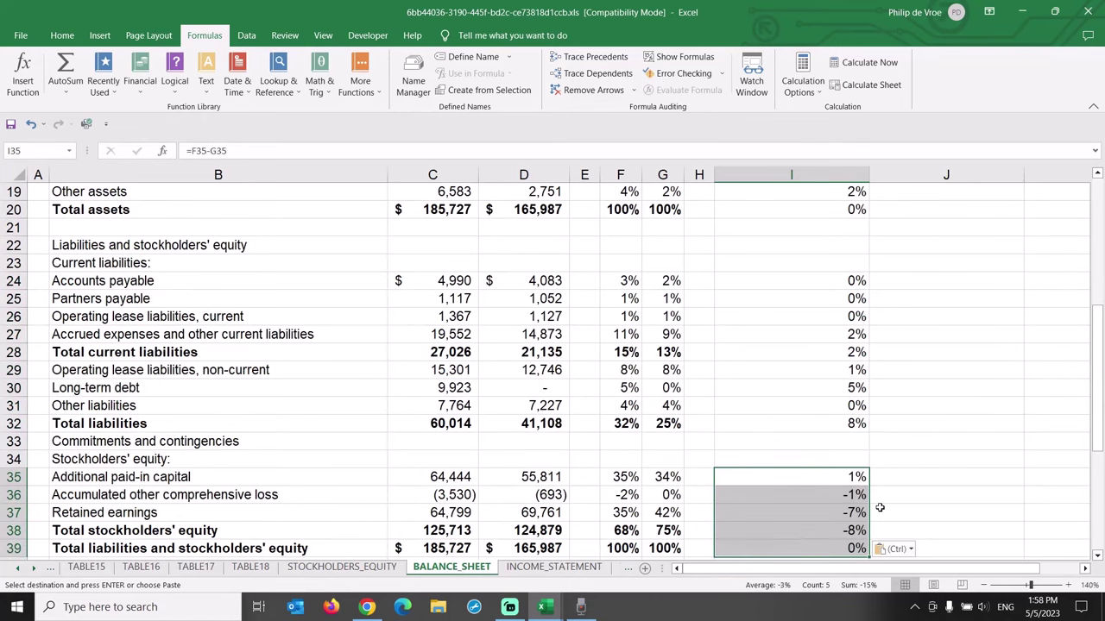
pyautogui.scroll(6, 811, 518)
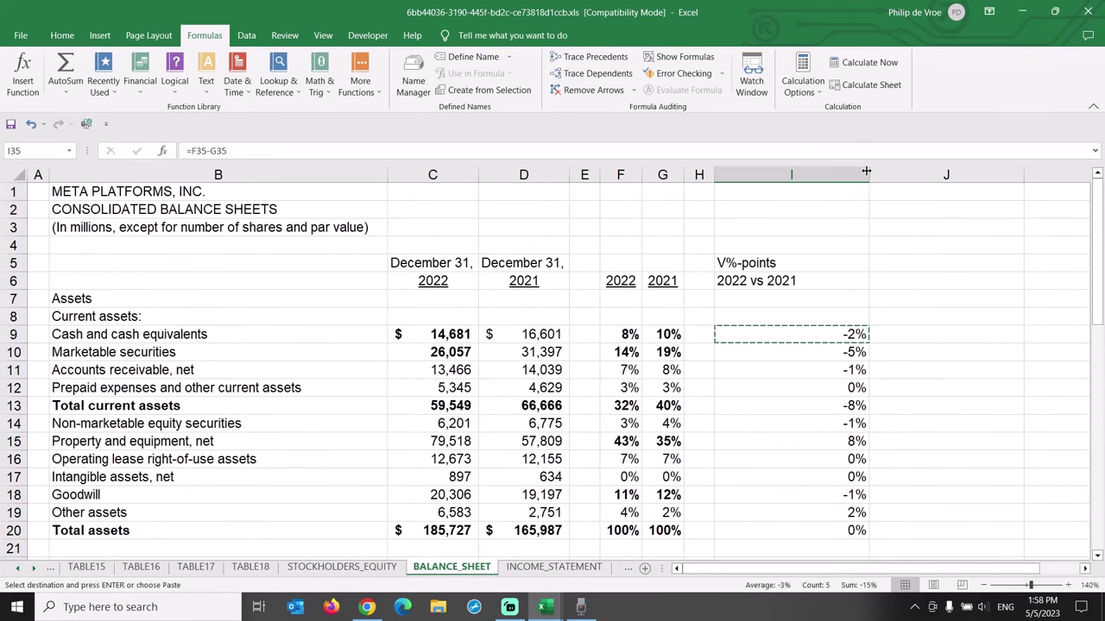
pyautogui.moveTo(868, 164); pyautogui.dragTo(800, 164)
# Select the cash, marketable securities and property variances I9:I10 and I15
pyautogui.click(753, 345)
pyautogui.moveTo(752, 344); pyautogui.dragTo(754, 356)
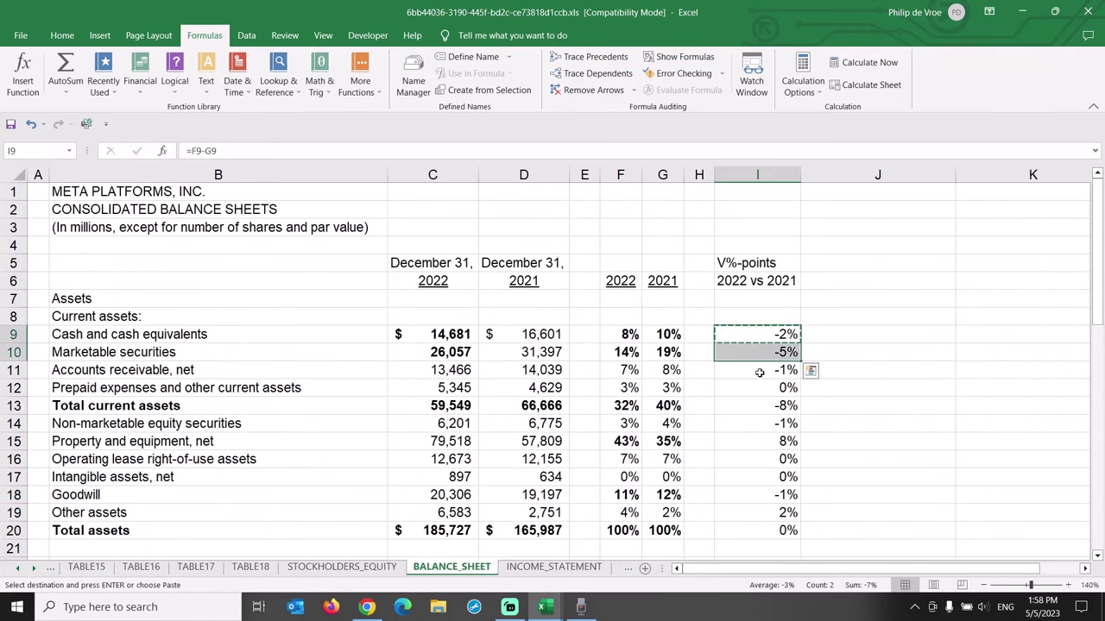
pyautogui.hotkey('ctrl', 'q')
pyautogui.press('Escape')
pyautogui.press('Escape')
pyautogui.keyDown('ctrl'); pyautogui.click(776, 444); pyautogui.keyUp('ctrl')
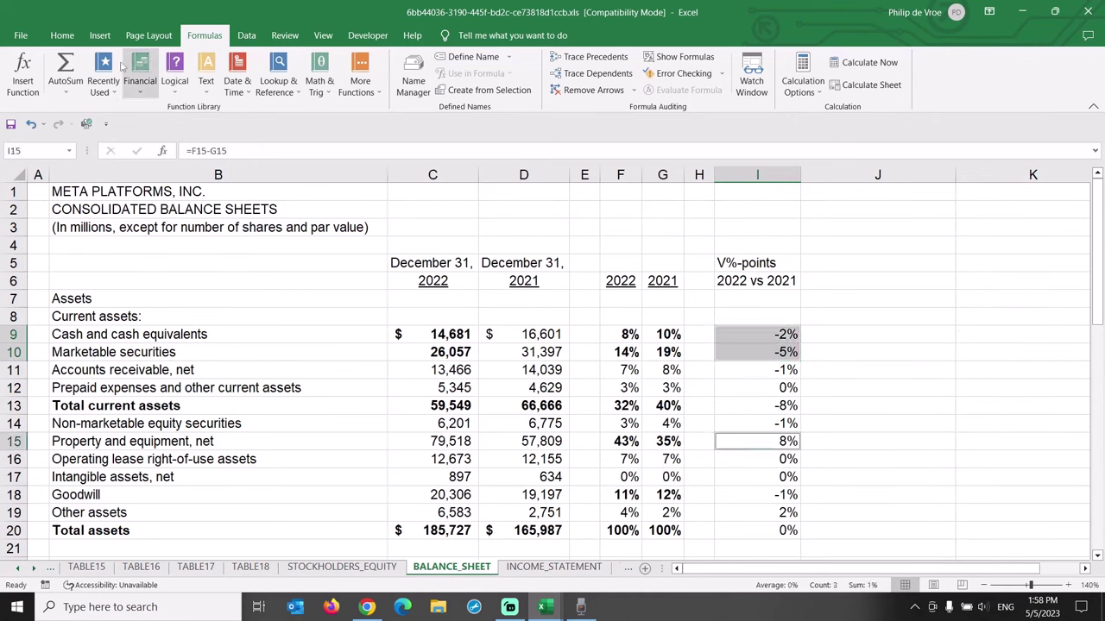
# Fill the cash, marketable securities, property and long-term debt (I30) variances yellow
pyautogui.click(62, 36)
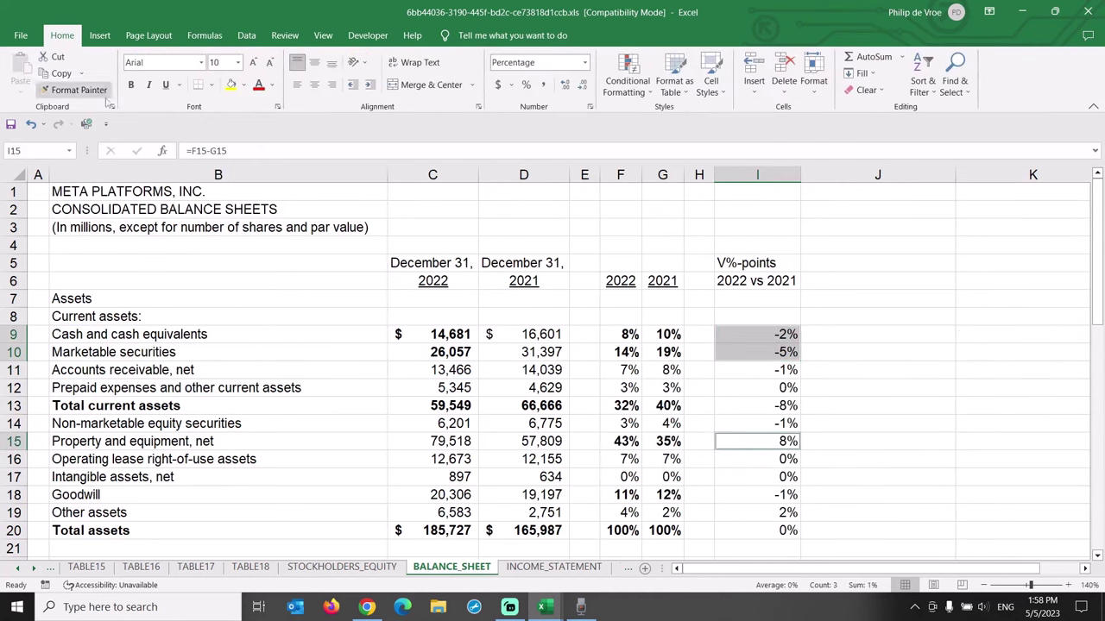
pyautogui.click(230, 85)
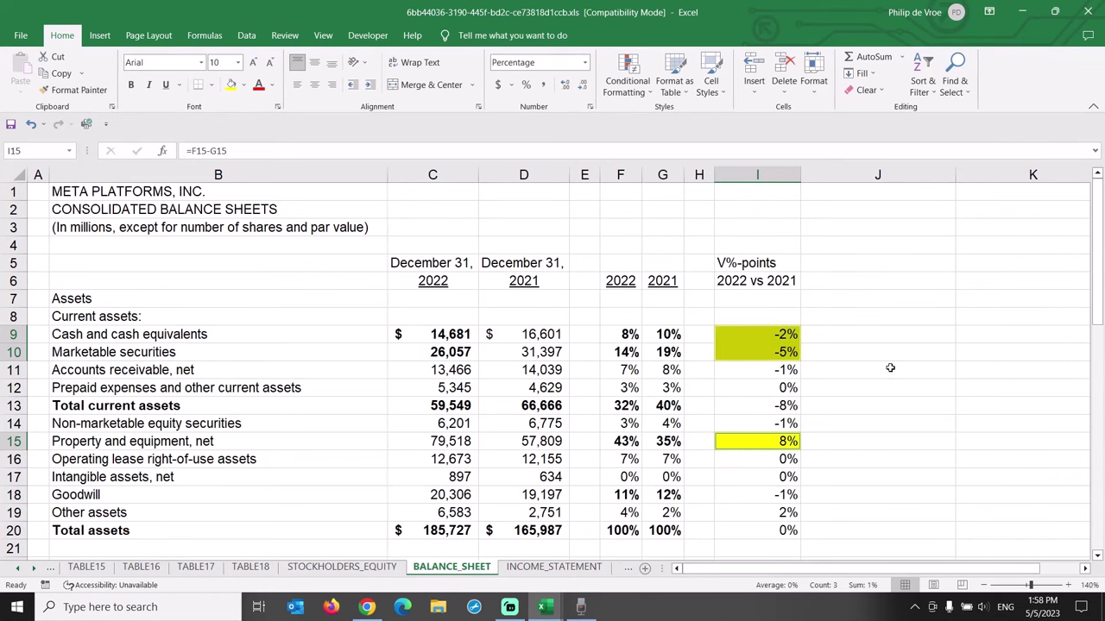
pyautogui.scroll(-7, 890, 367)
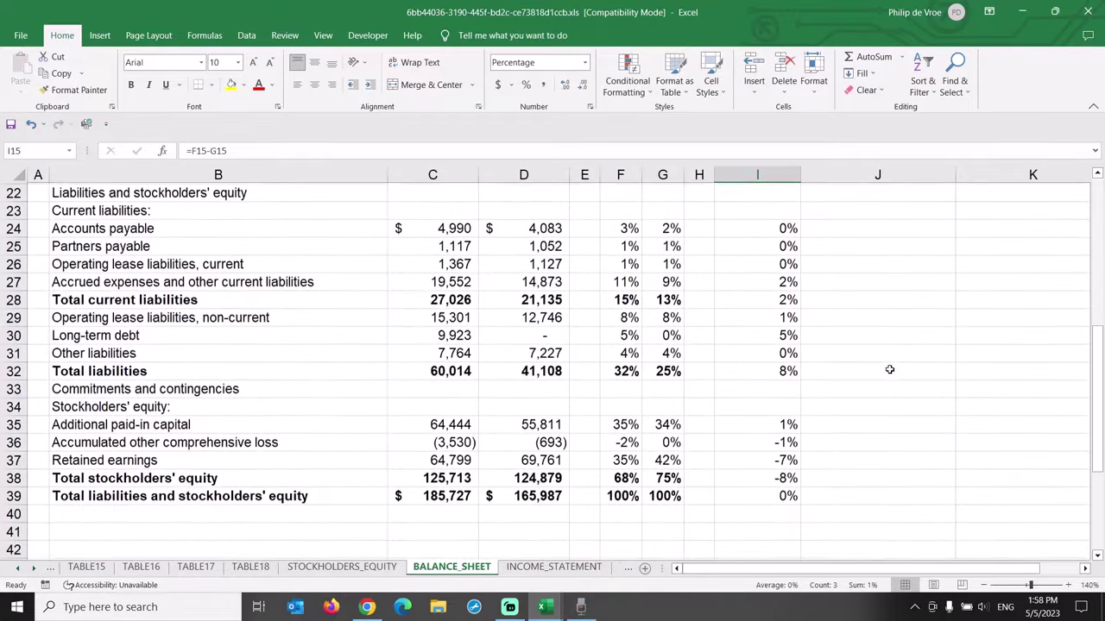
pyautogui.click(774, 334)
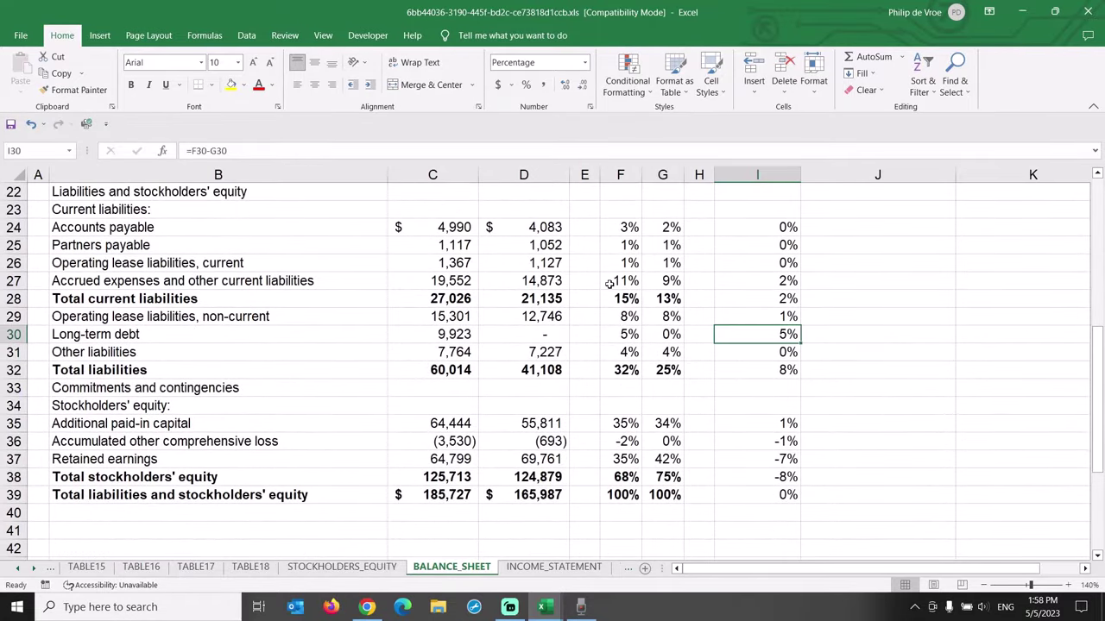
pyautogui.click(230, 86)
pyautogui.moveTo(433, 334); pyautogui.dragTo(527, 334)
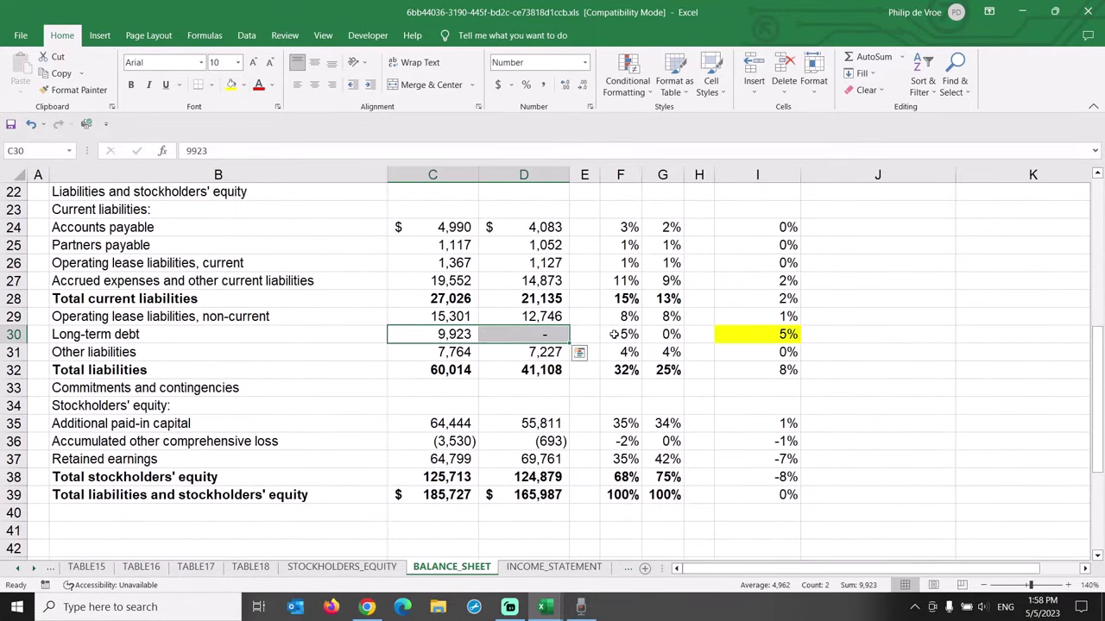
pyautogui.keyDown('ctrl'); pyautogui.moveTo(614, 334); pyautogui.dragTo(662, 334); pyautogui.keyUp('ctrl')
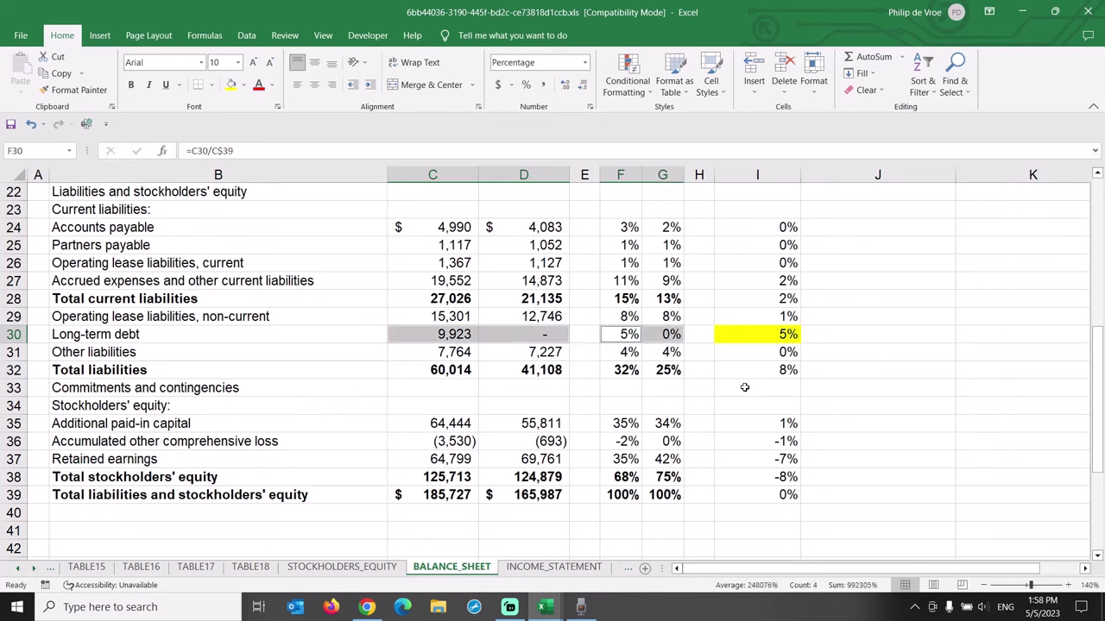
# Fill the accrued expenses (I27) and total stockholders' equity (I38) variances yellow
pyautogui.click(756, 281)
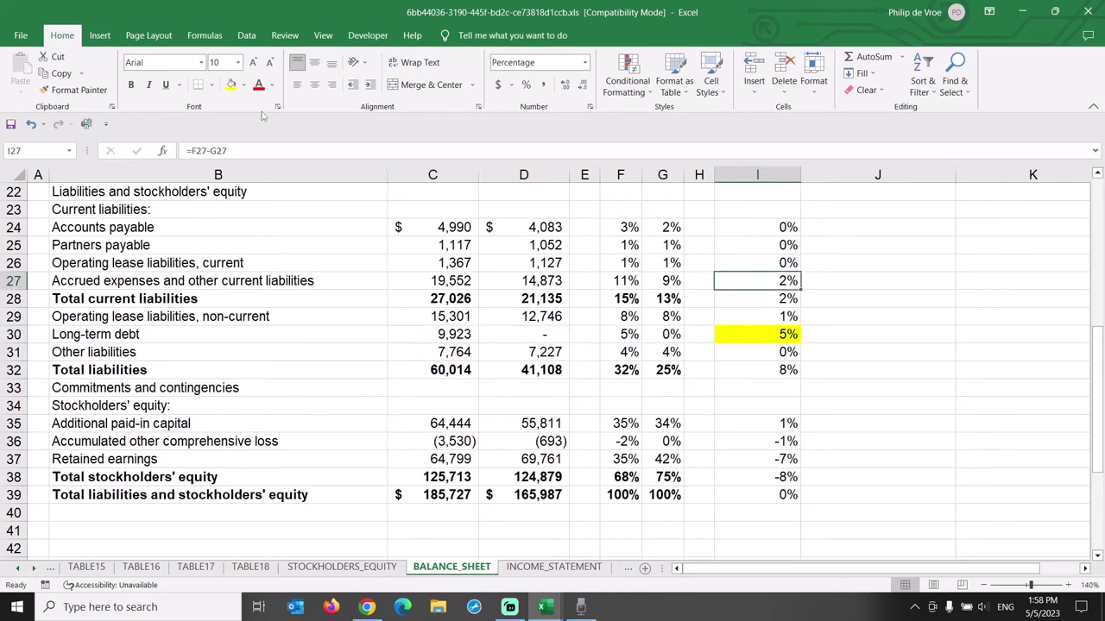
pyautogui.click(230, 84)
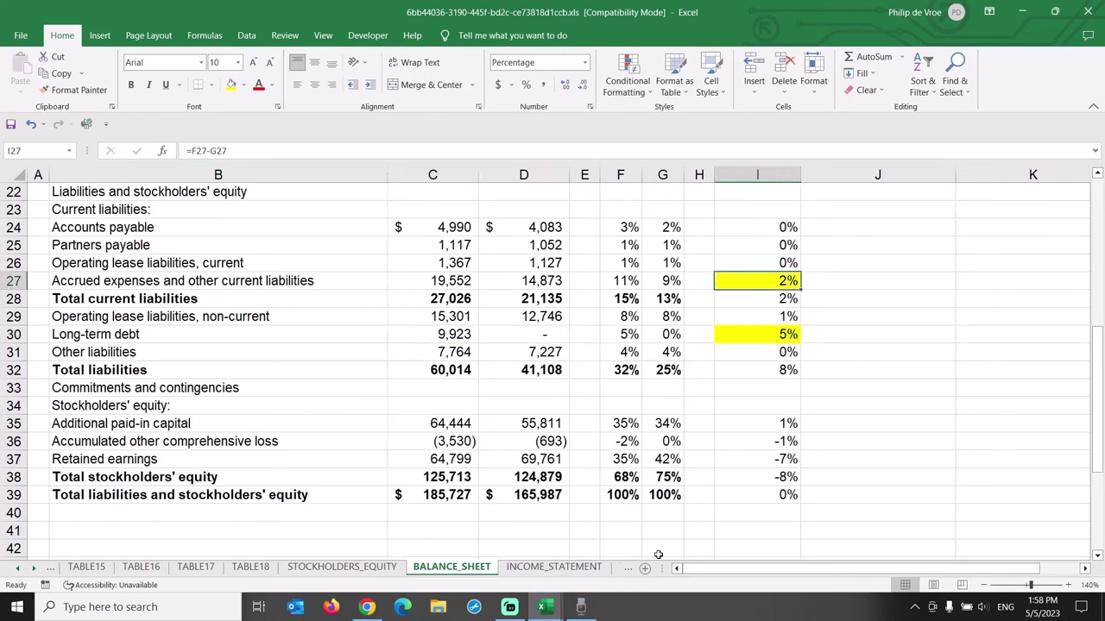
pyautogui.click(736, 475)
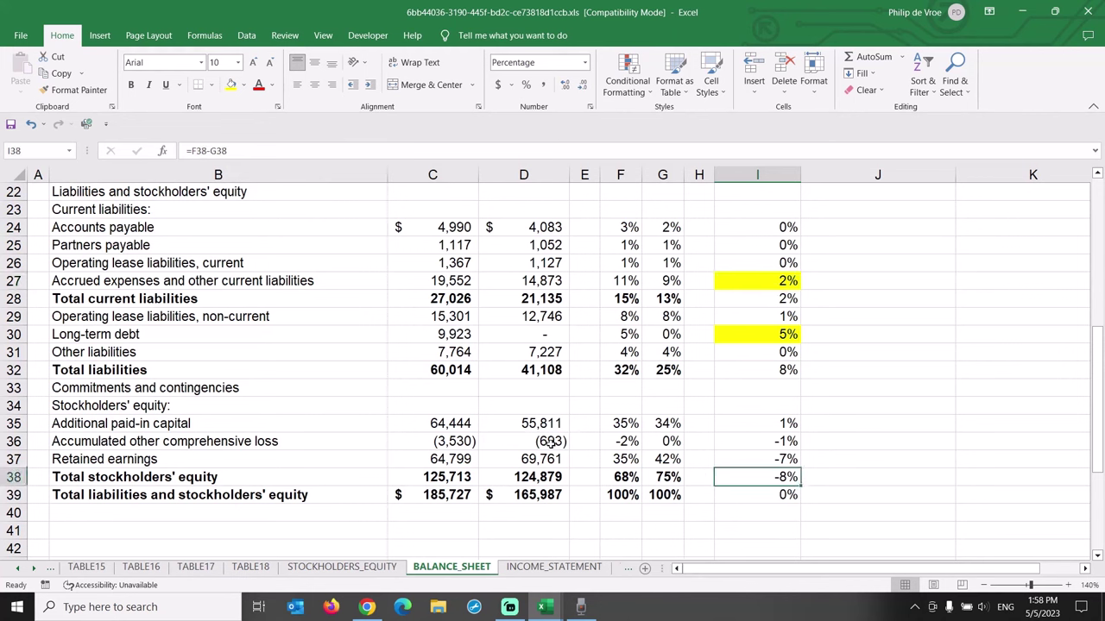
pyautogui.click(231, 85)
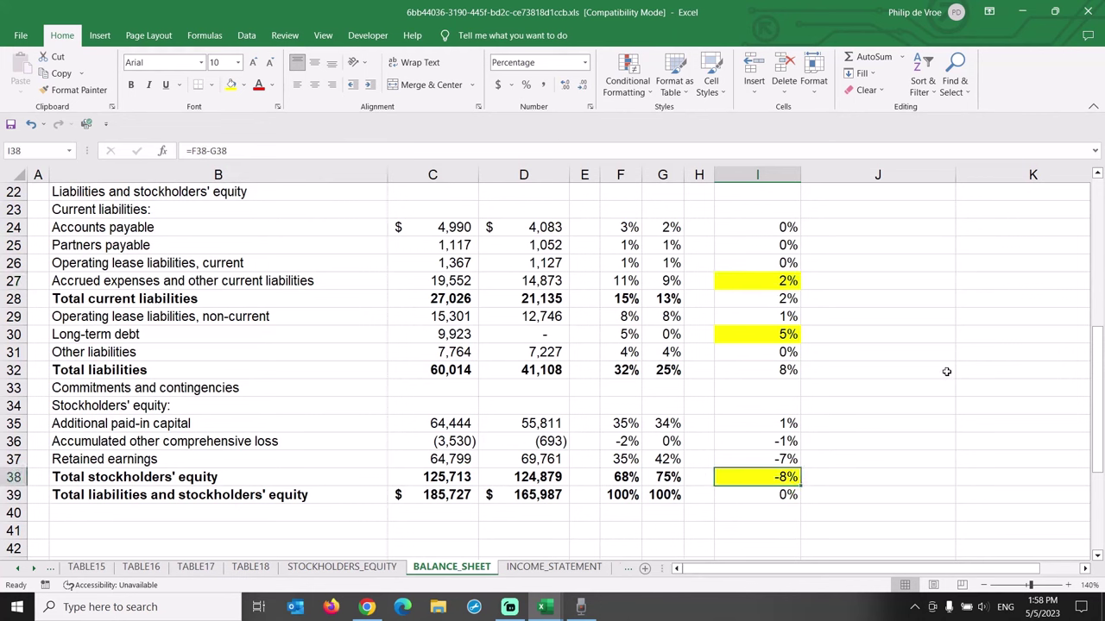